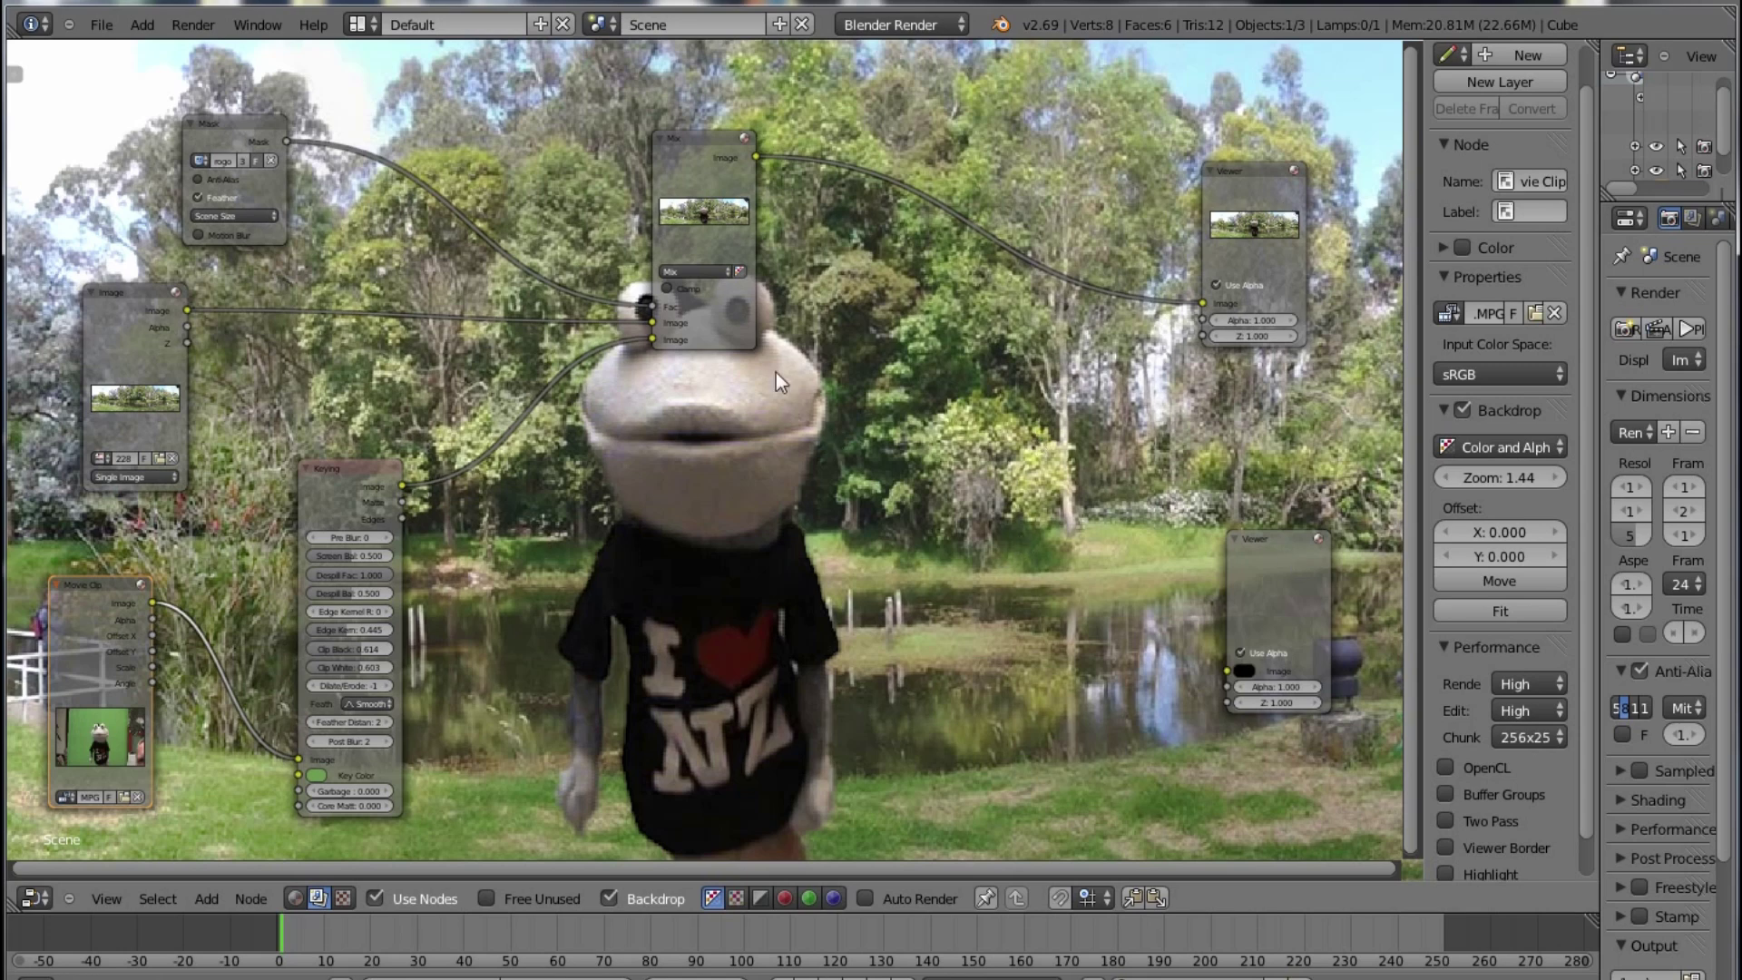
# Step: Activate the unconnected Viewer node and add an Invert node beside the Keying node
pyautogui.click(1270, 536)
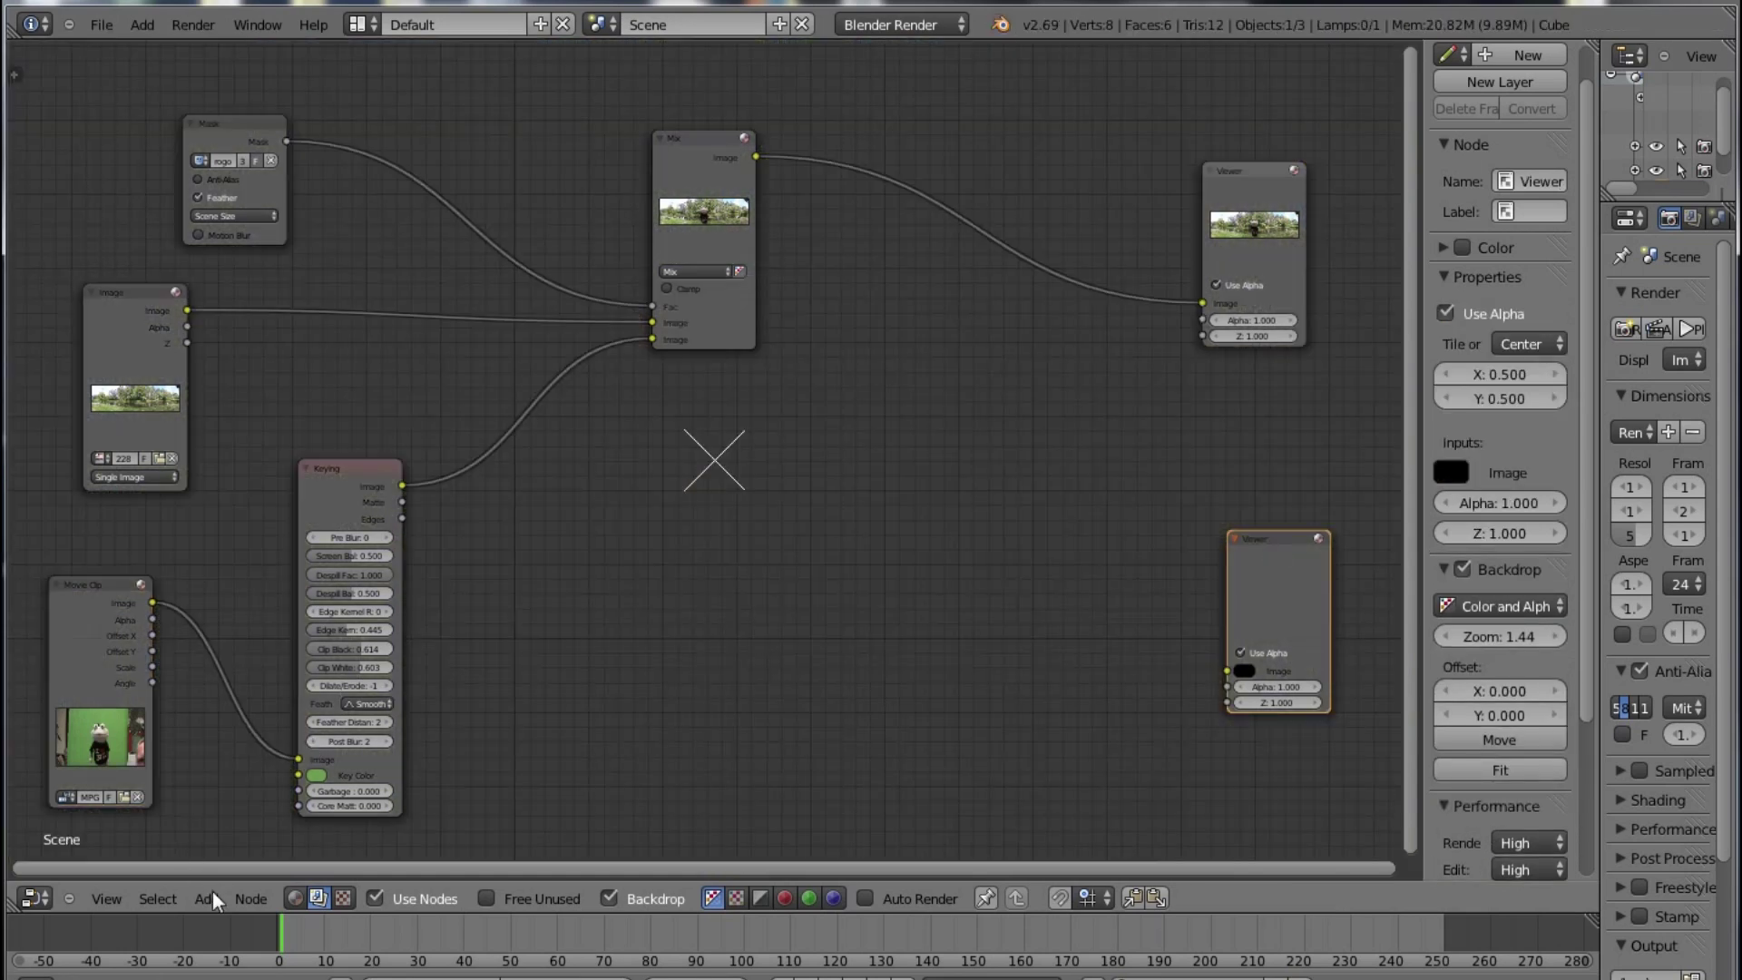
pyautogui.click(211, 897)
pyautogui.moveTo(215, 767)
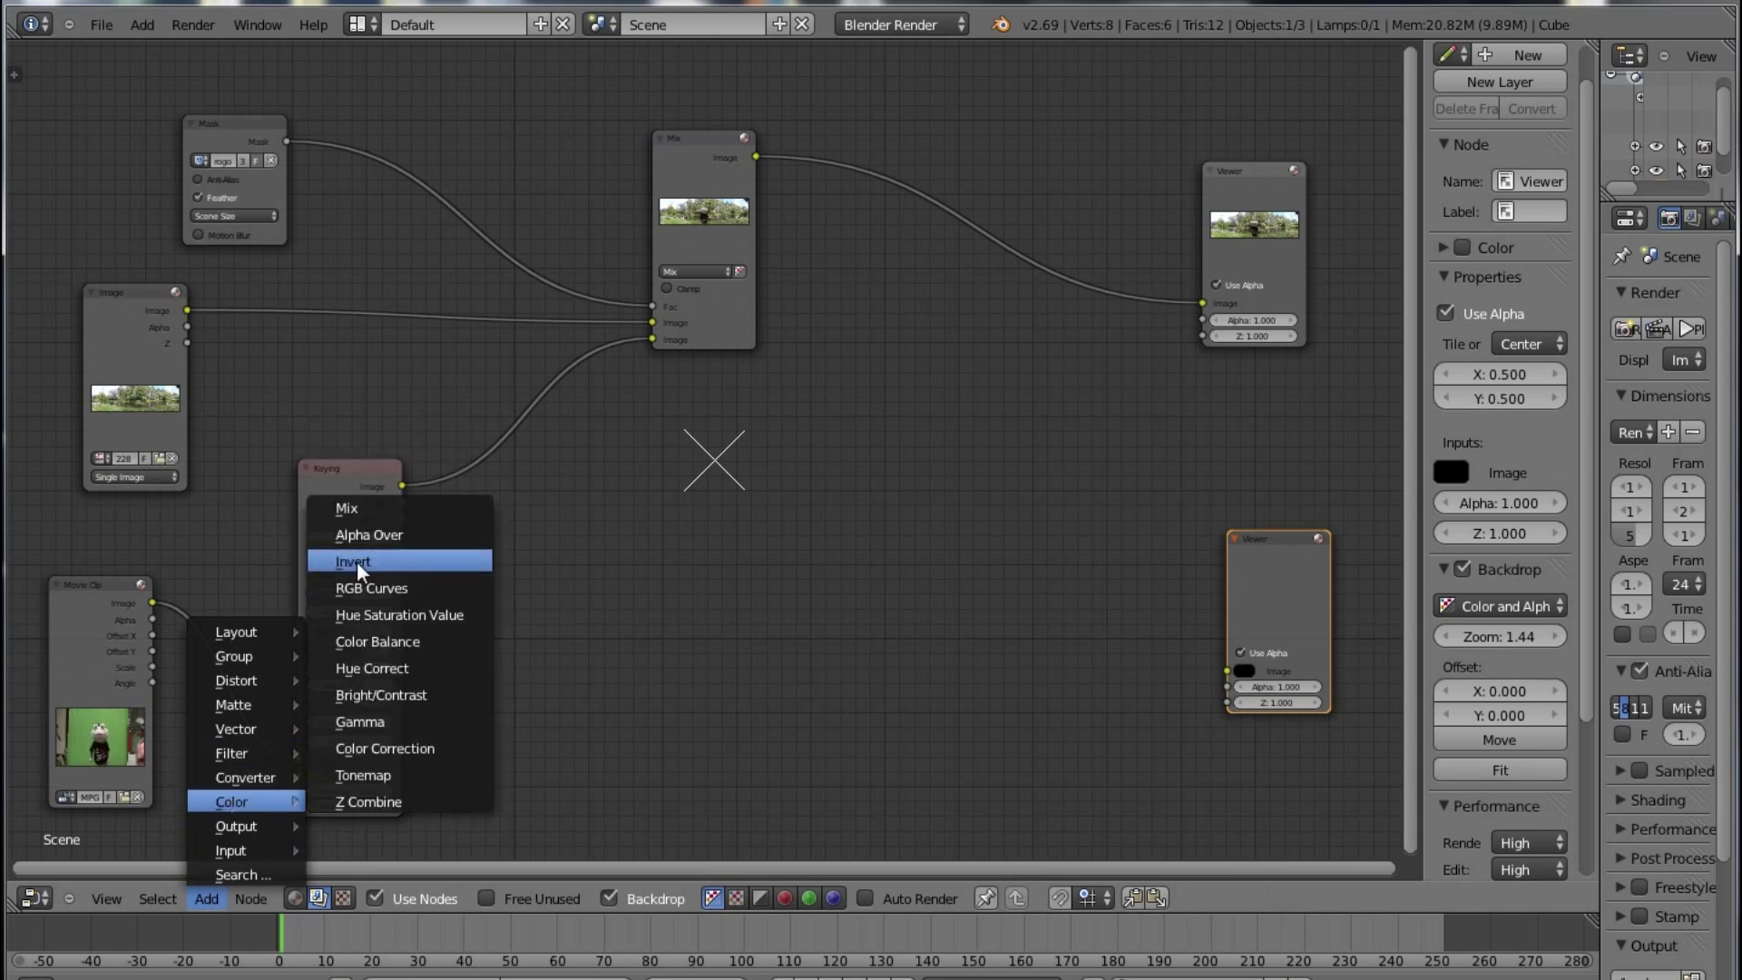
pyautogui.click(357, 561)
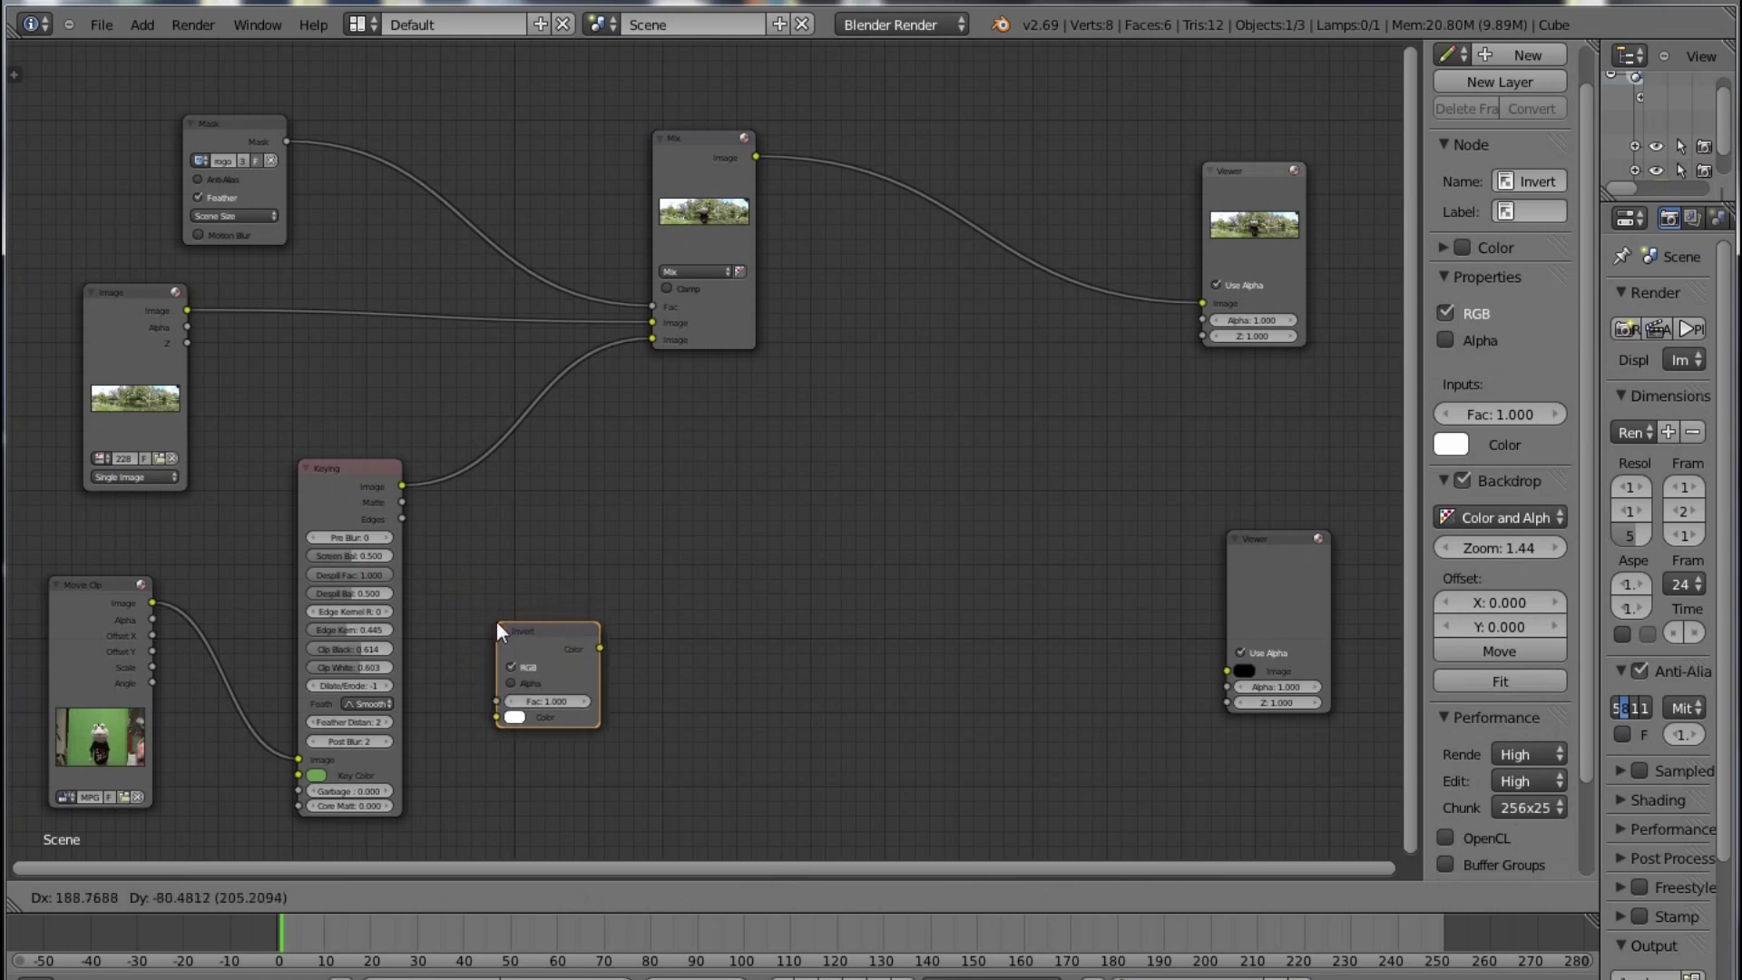
pyautogui.click(498, 630)
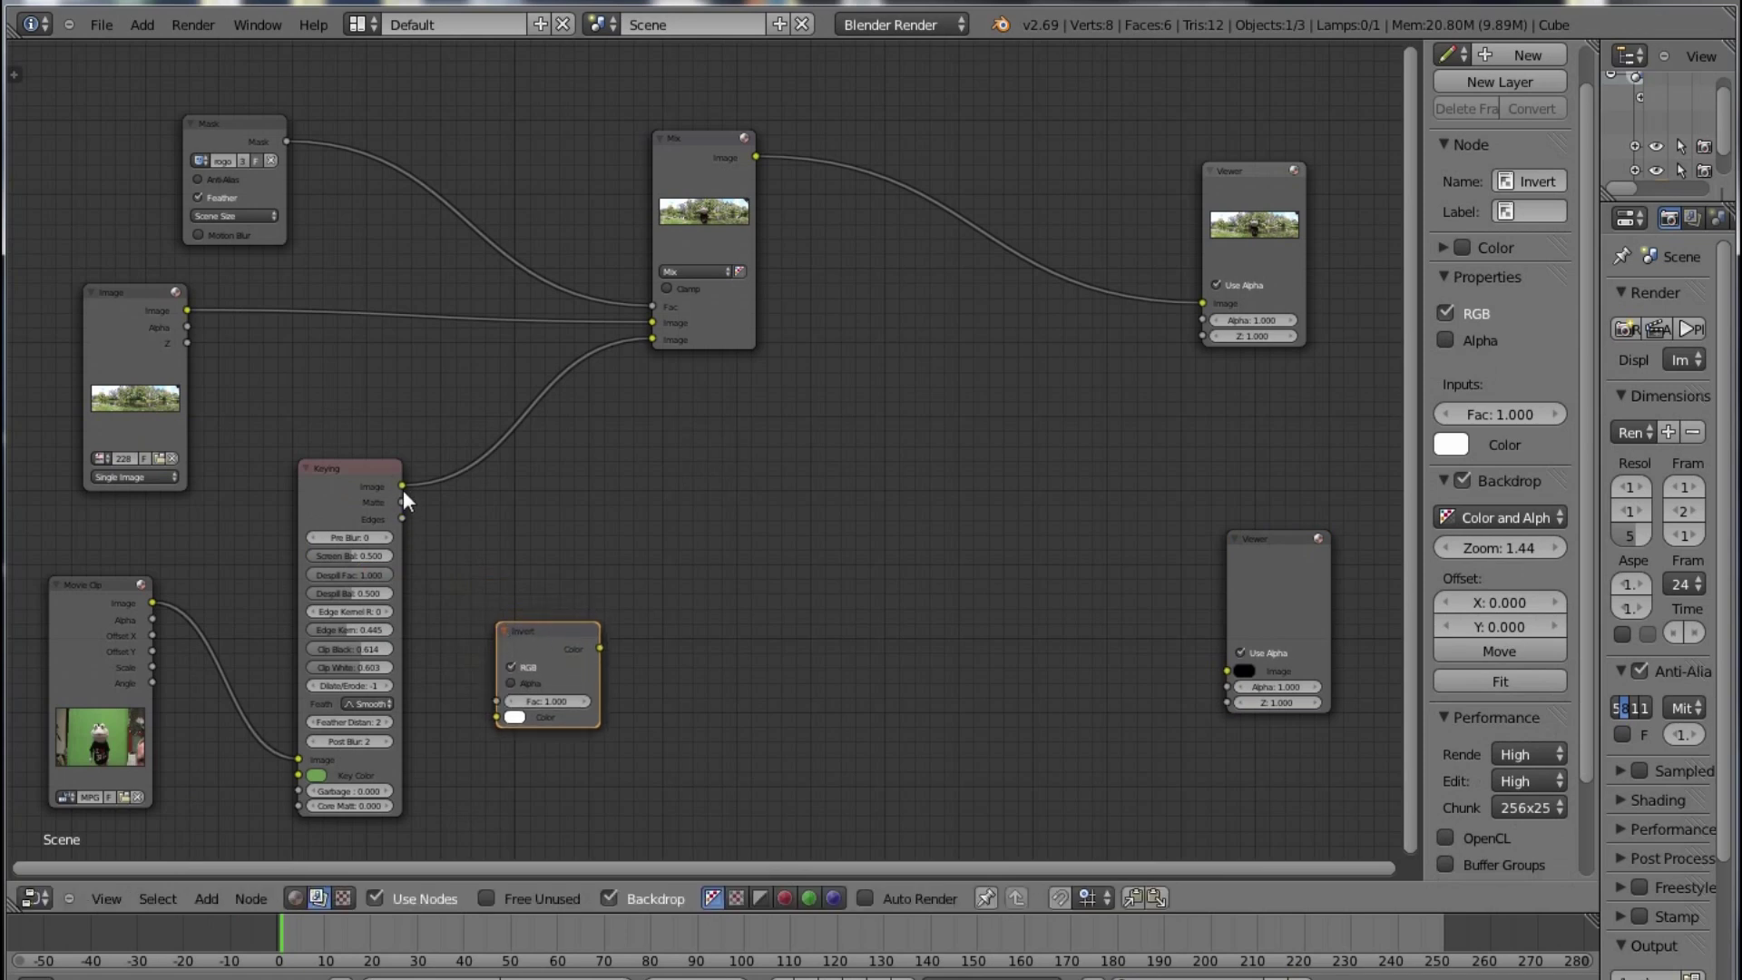
# Step: Preview the Keying node's Matte output in the lower Viewer, then route it through the Invert node into that Viewer
pyautogui.moveTo(401, 502); pyautogui.dragTo(1232, 666)
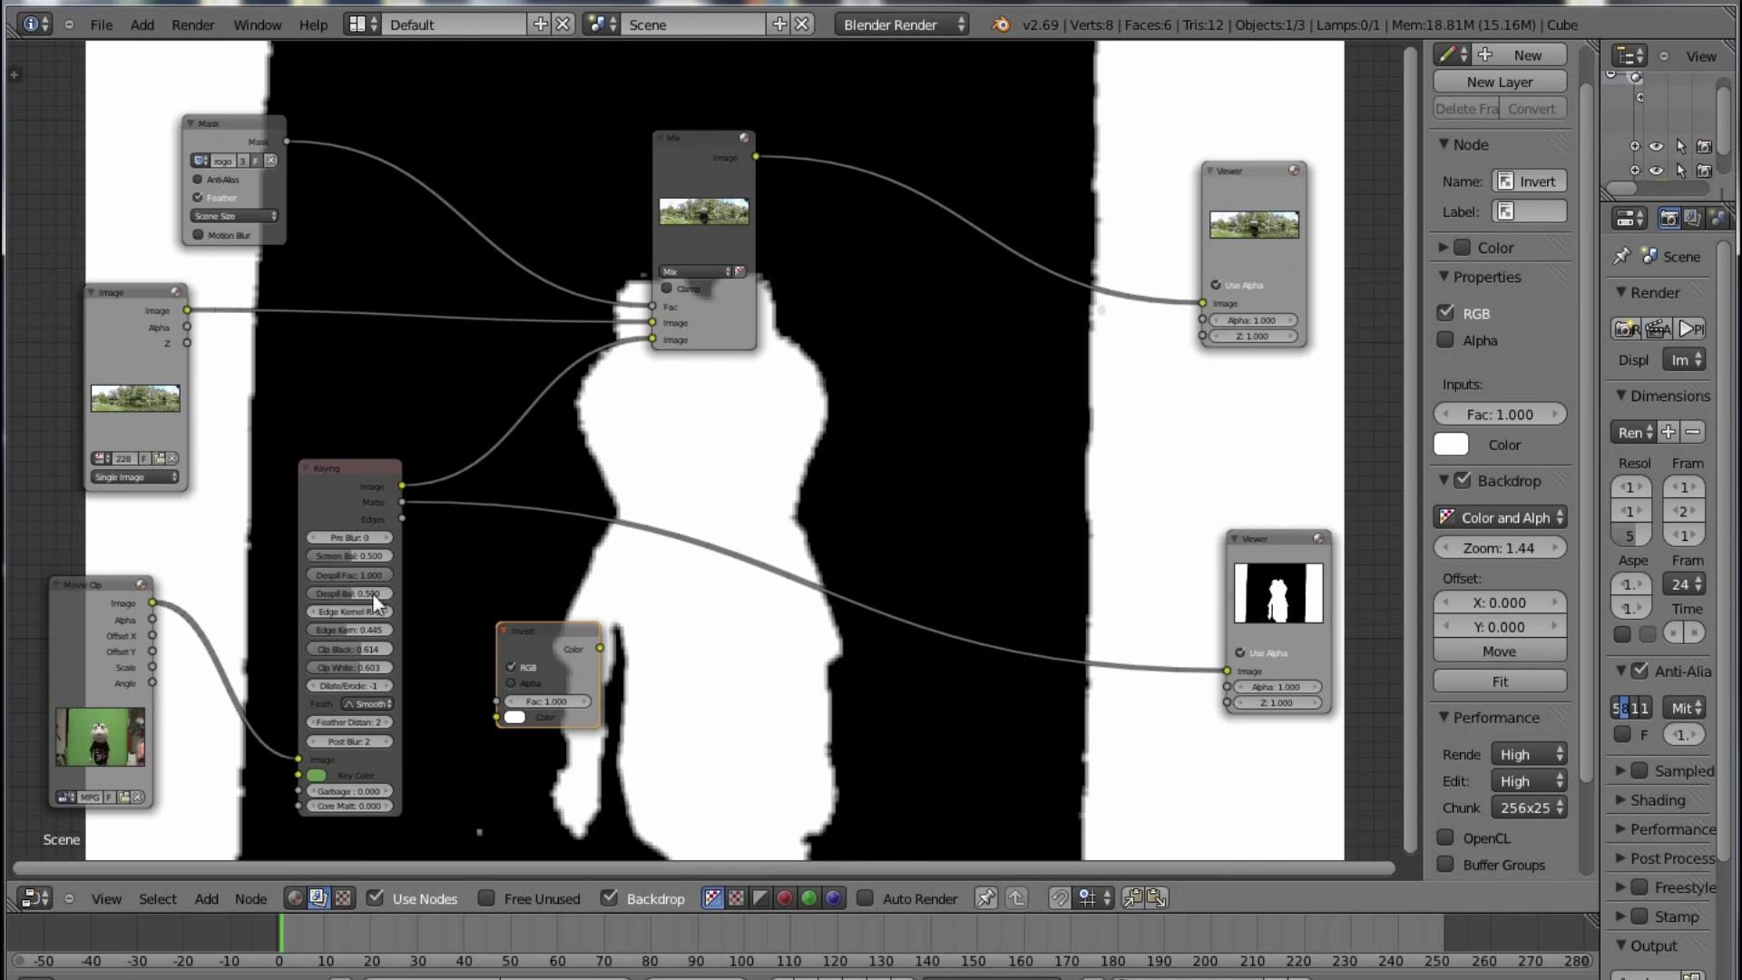
pyautogui.moveTo(403, 503); pyautogui.dragTo(488, 718)
pyautogui.moveTo(600, 648); pyautogui.dragTo(1220, 666)
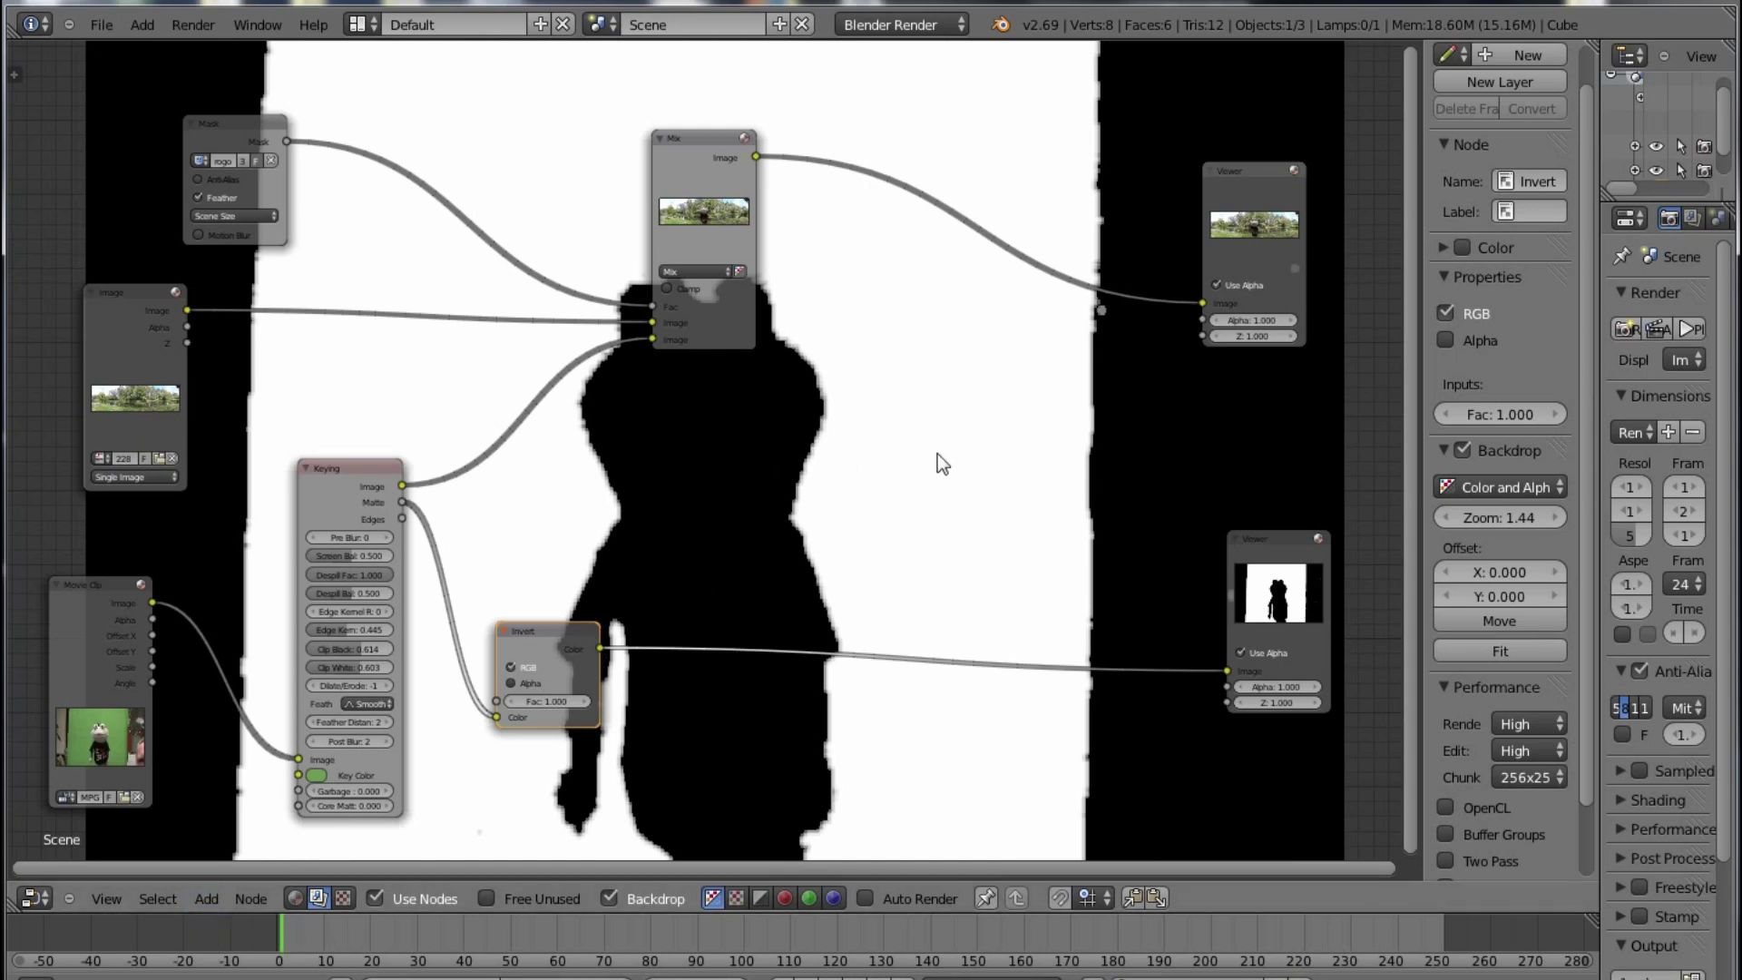
# Step: Insert a Blur node on the link between the Invert node and the lower Viewer
pyautogui.click(202, 898)
pyautogui.moveTo(225, 794)
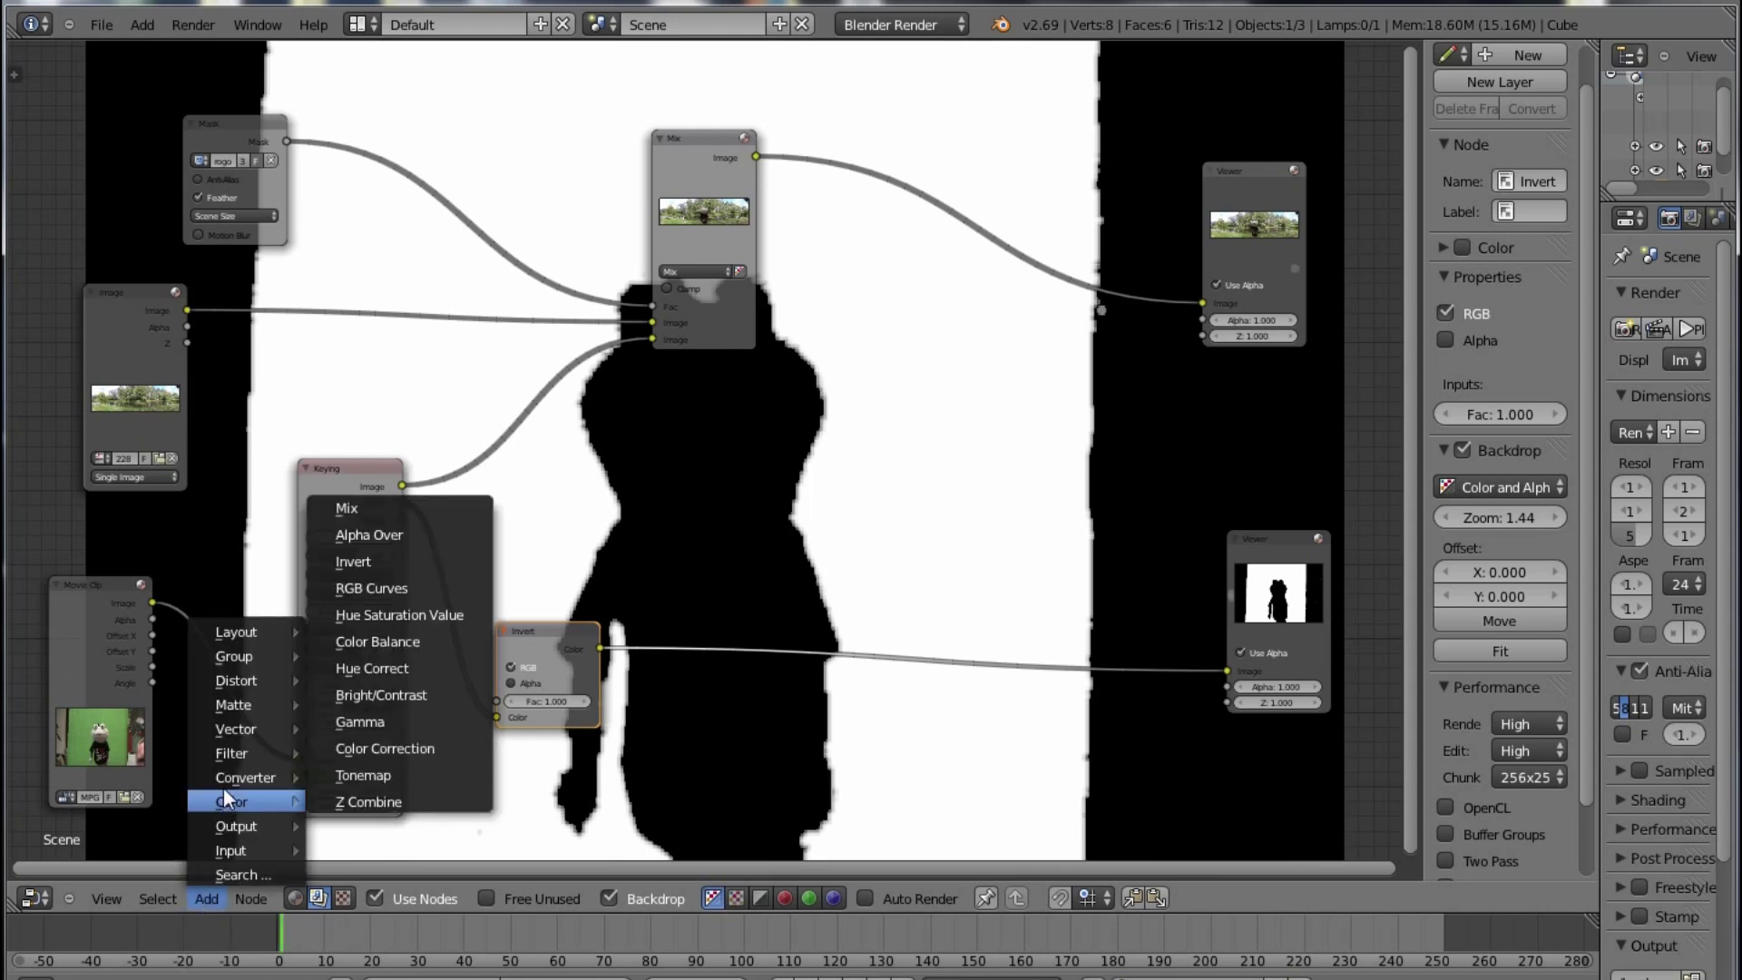
pyautogui.moveTo(228, 755)
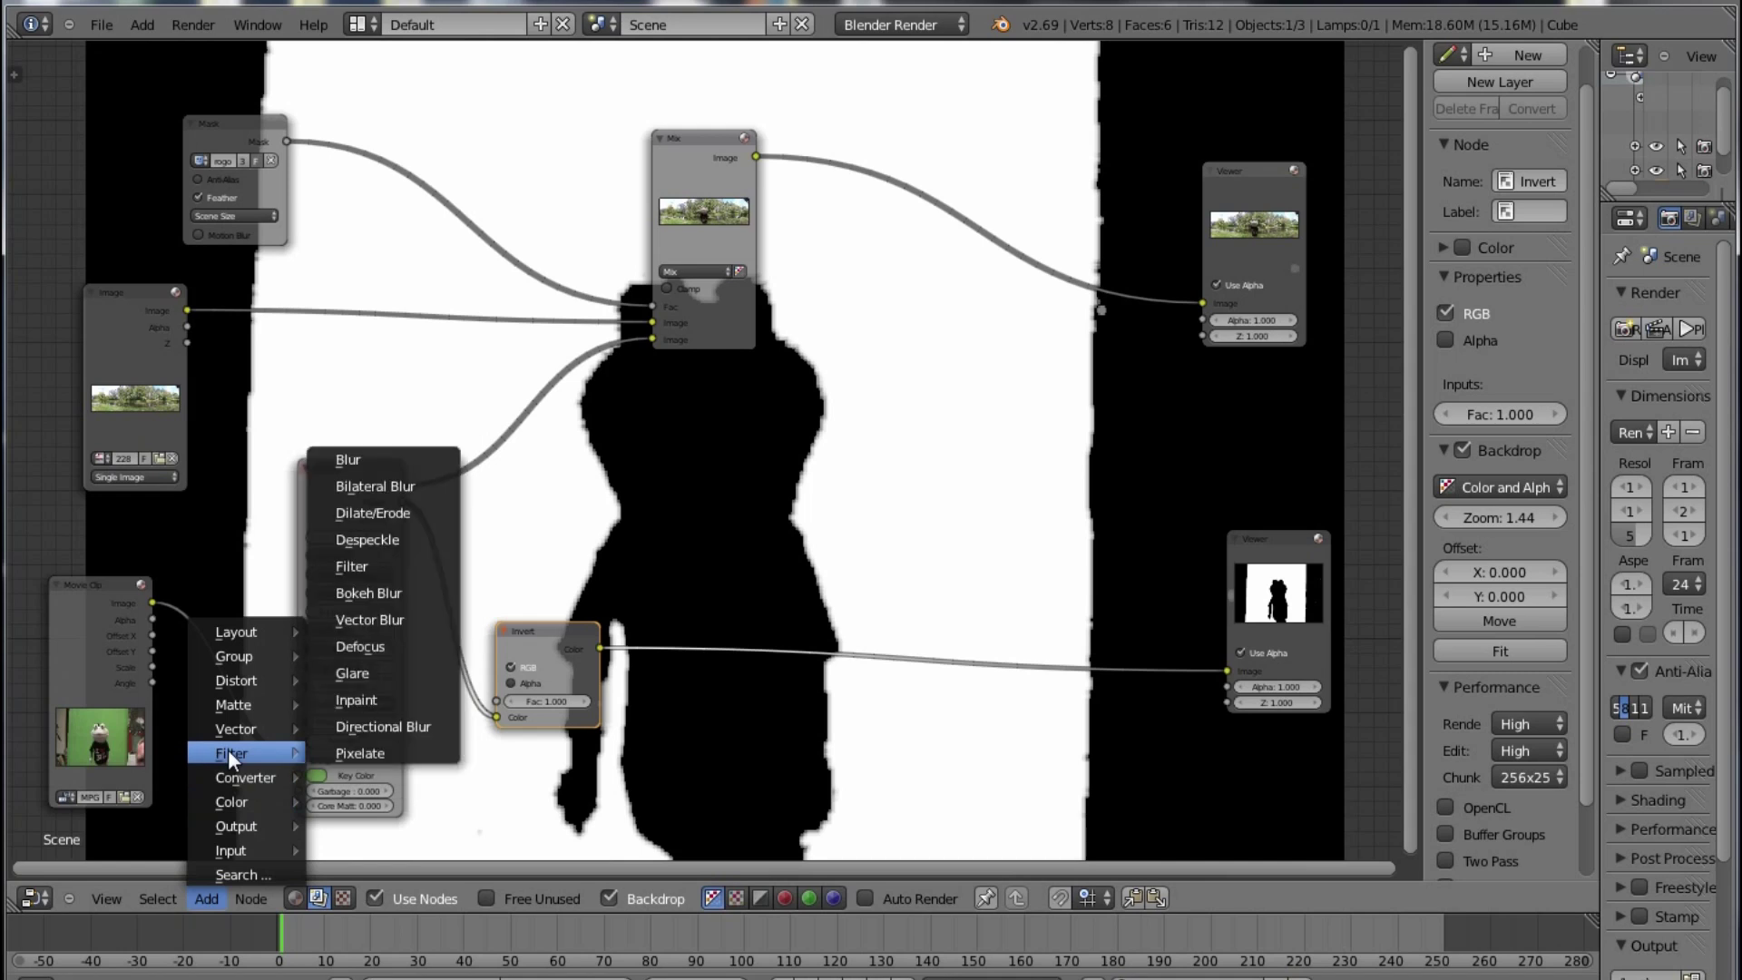
pyautogui.click(352, 458)
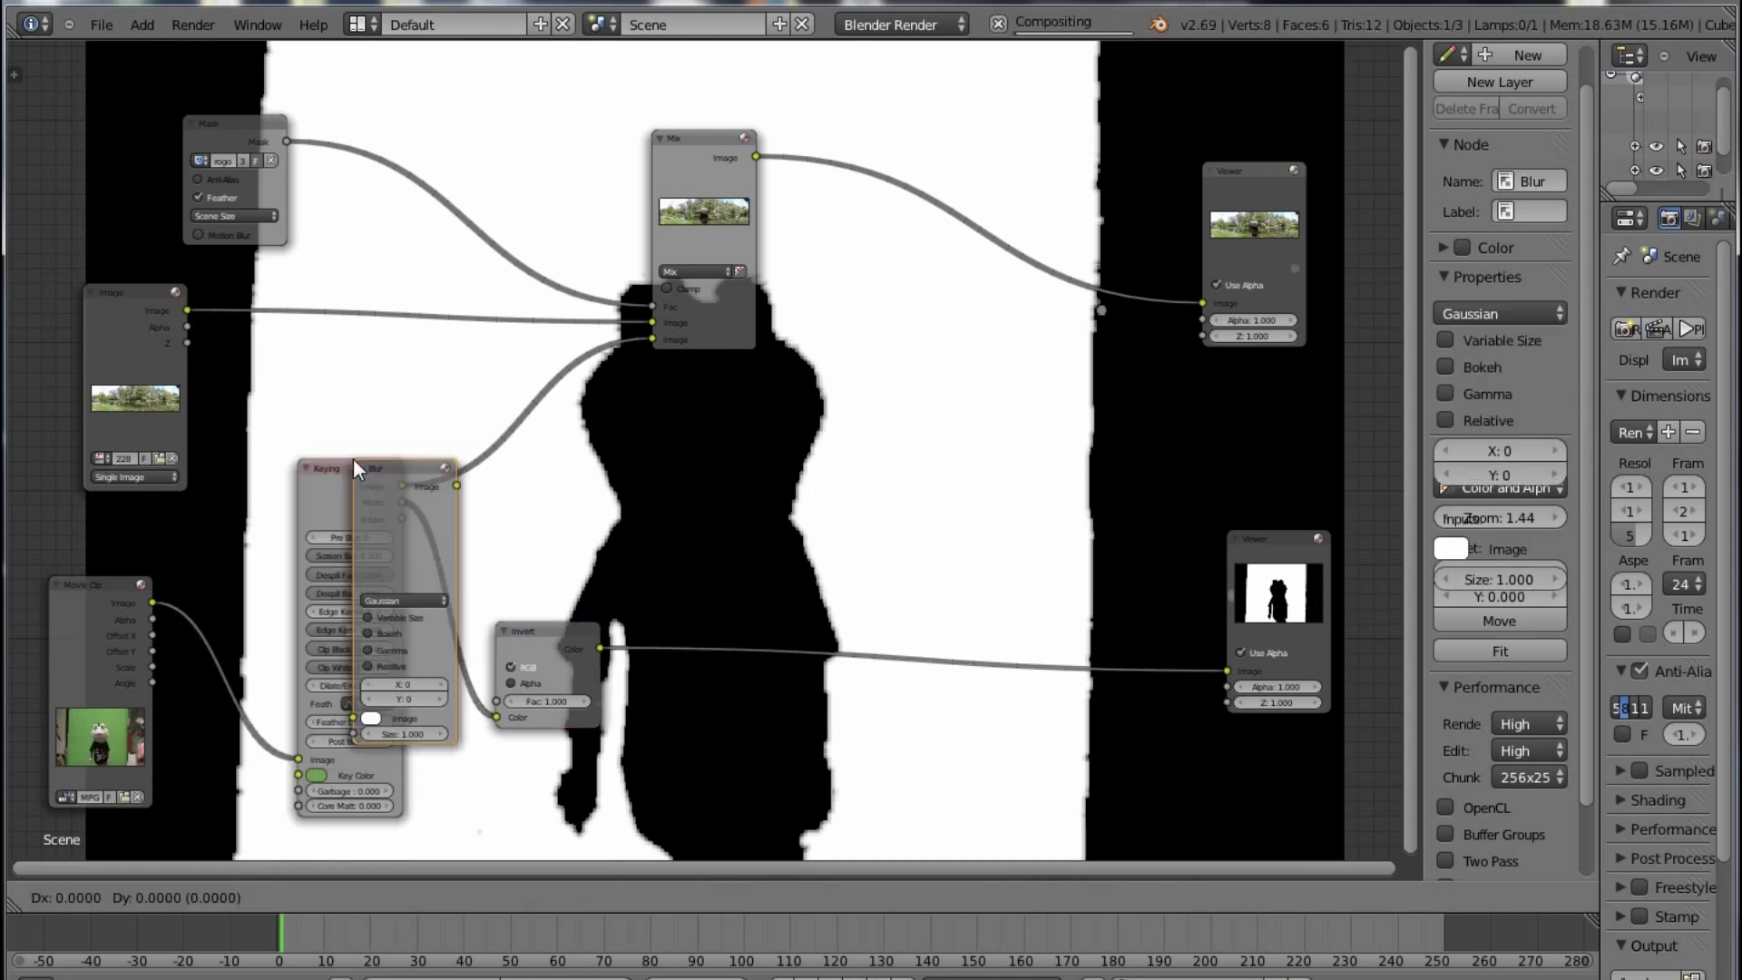
pyautogui.click(689, 505)
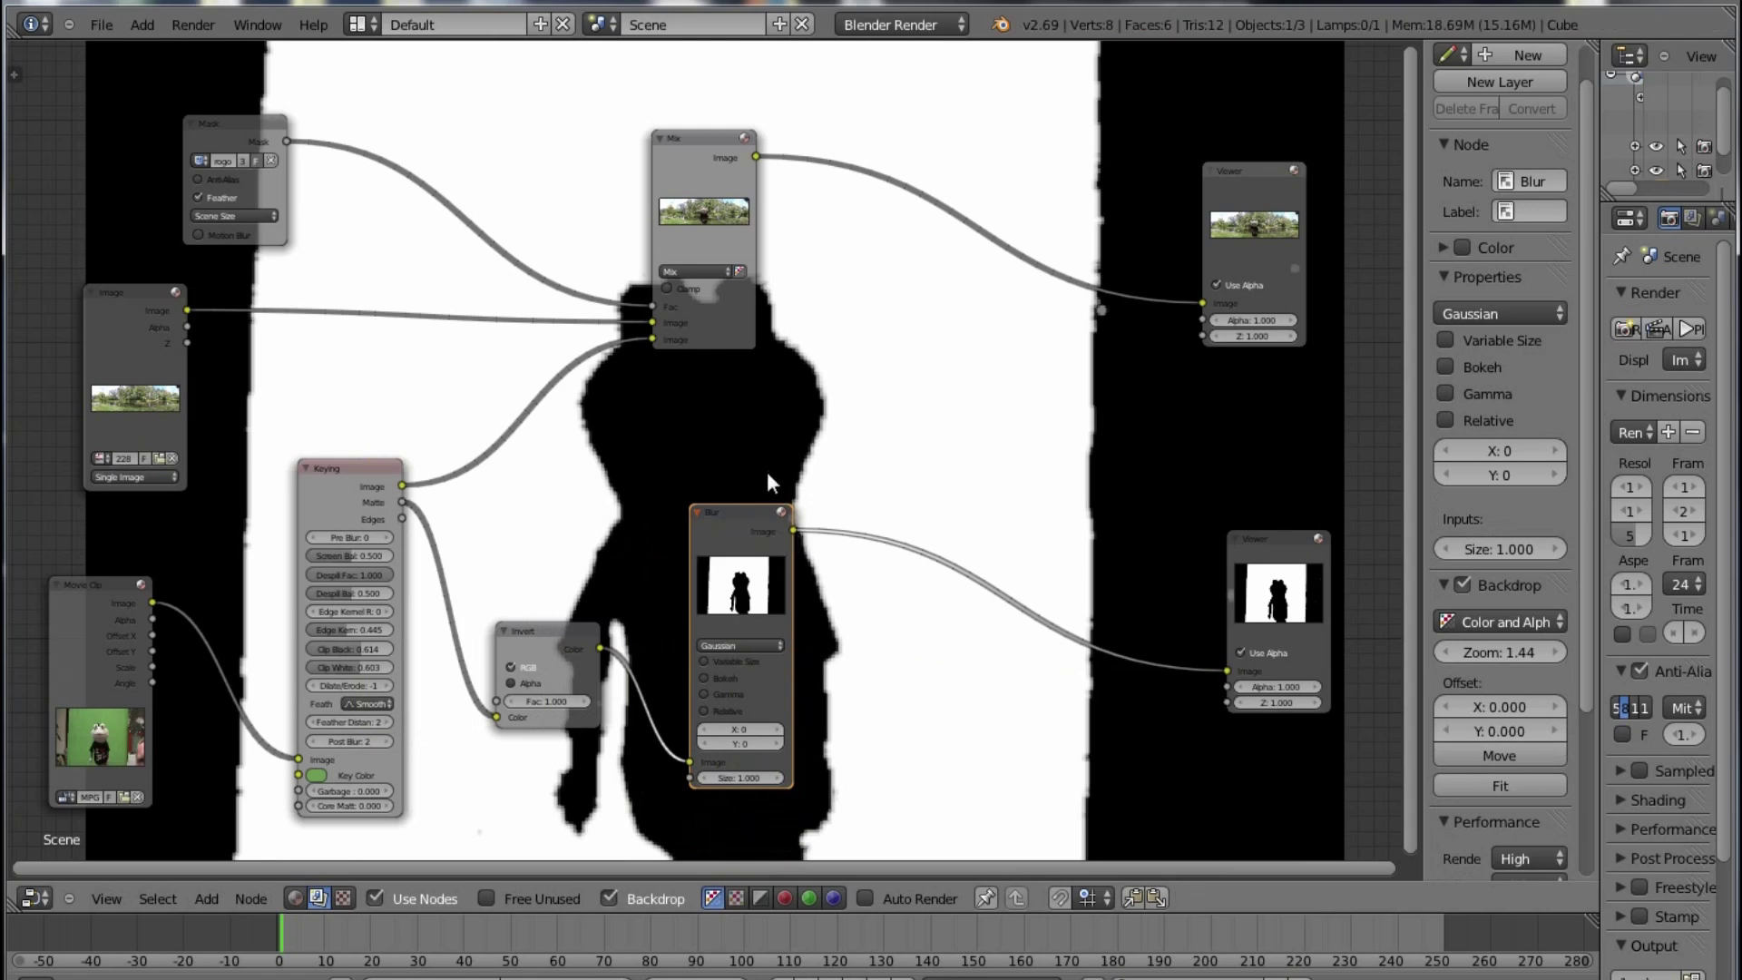
# Step: Set the Blur node's X and Y sizes to 10
pyautogui.click(744, 731)
pyautogui.press('Return')
pyautogui.moveTo(1409, 269); pyautogui.dragTo(1361, 272)
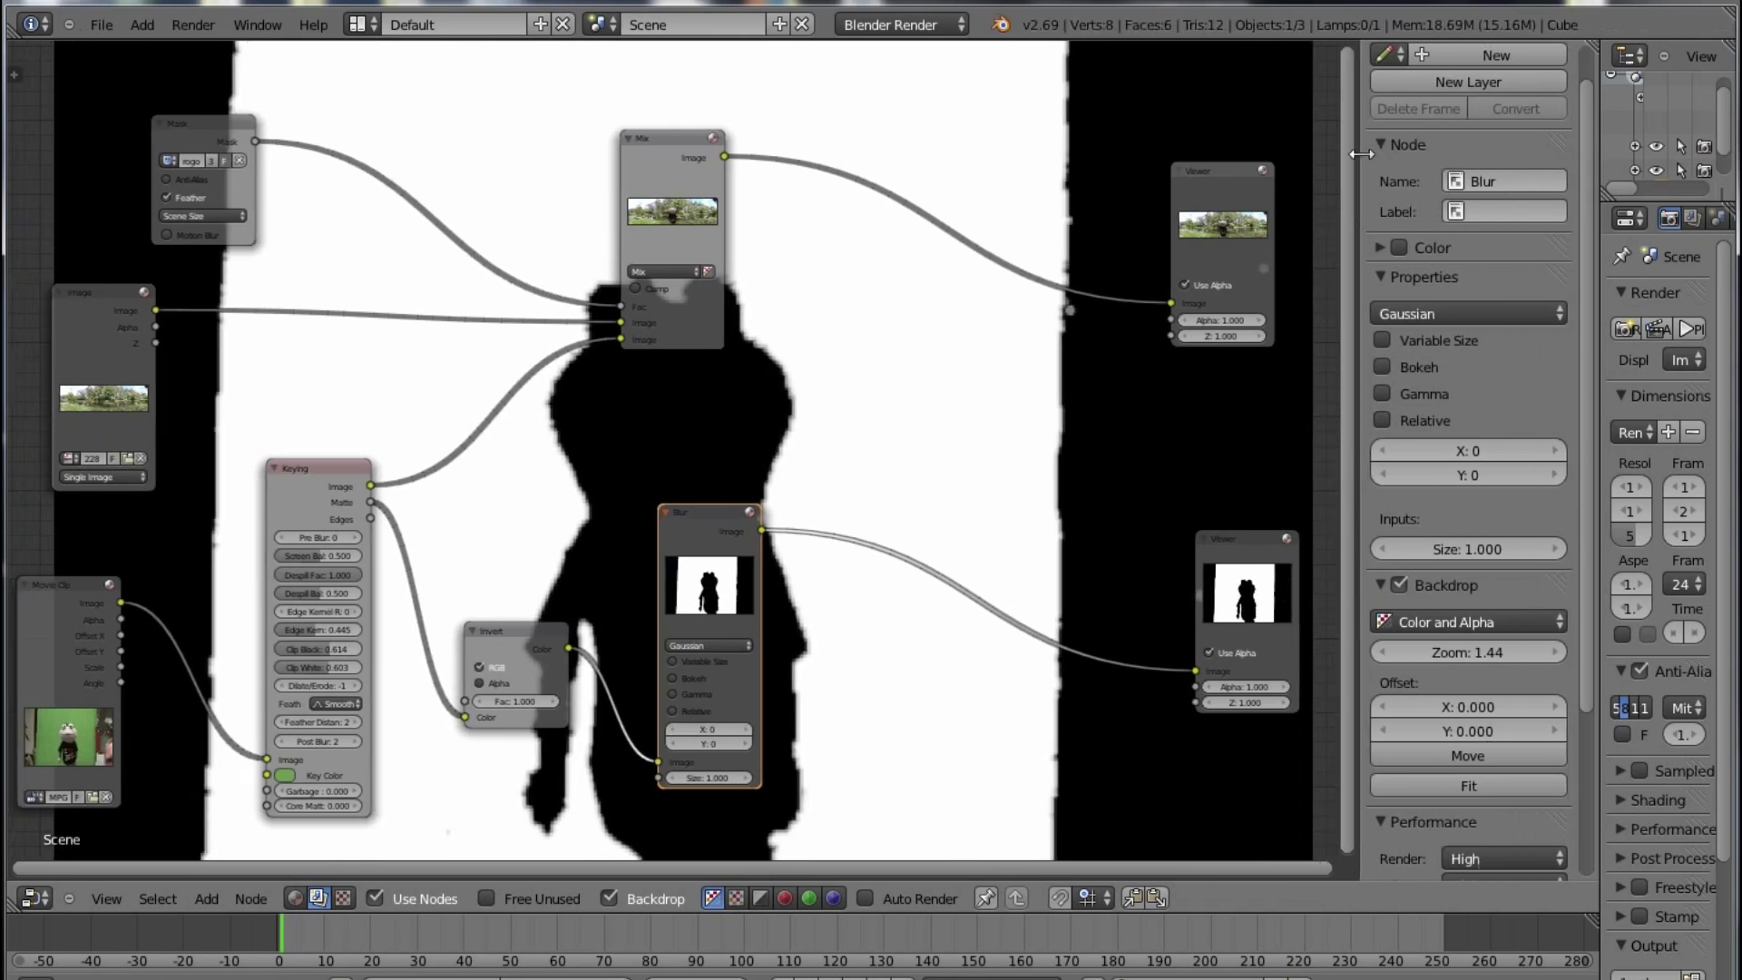
pyautogui.click(1477, 450)
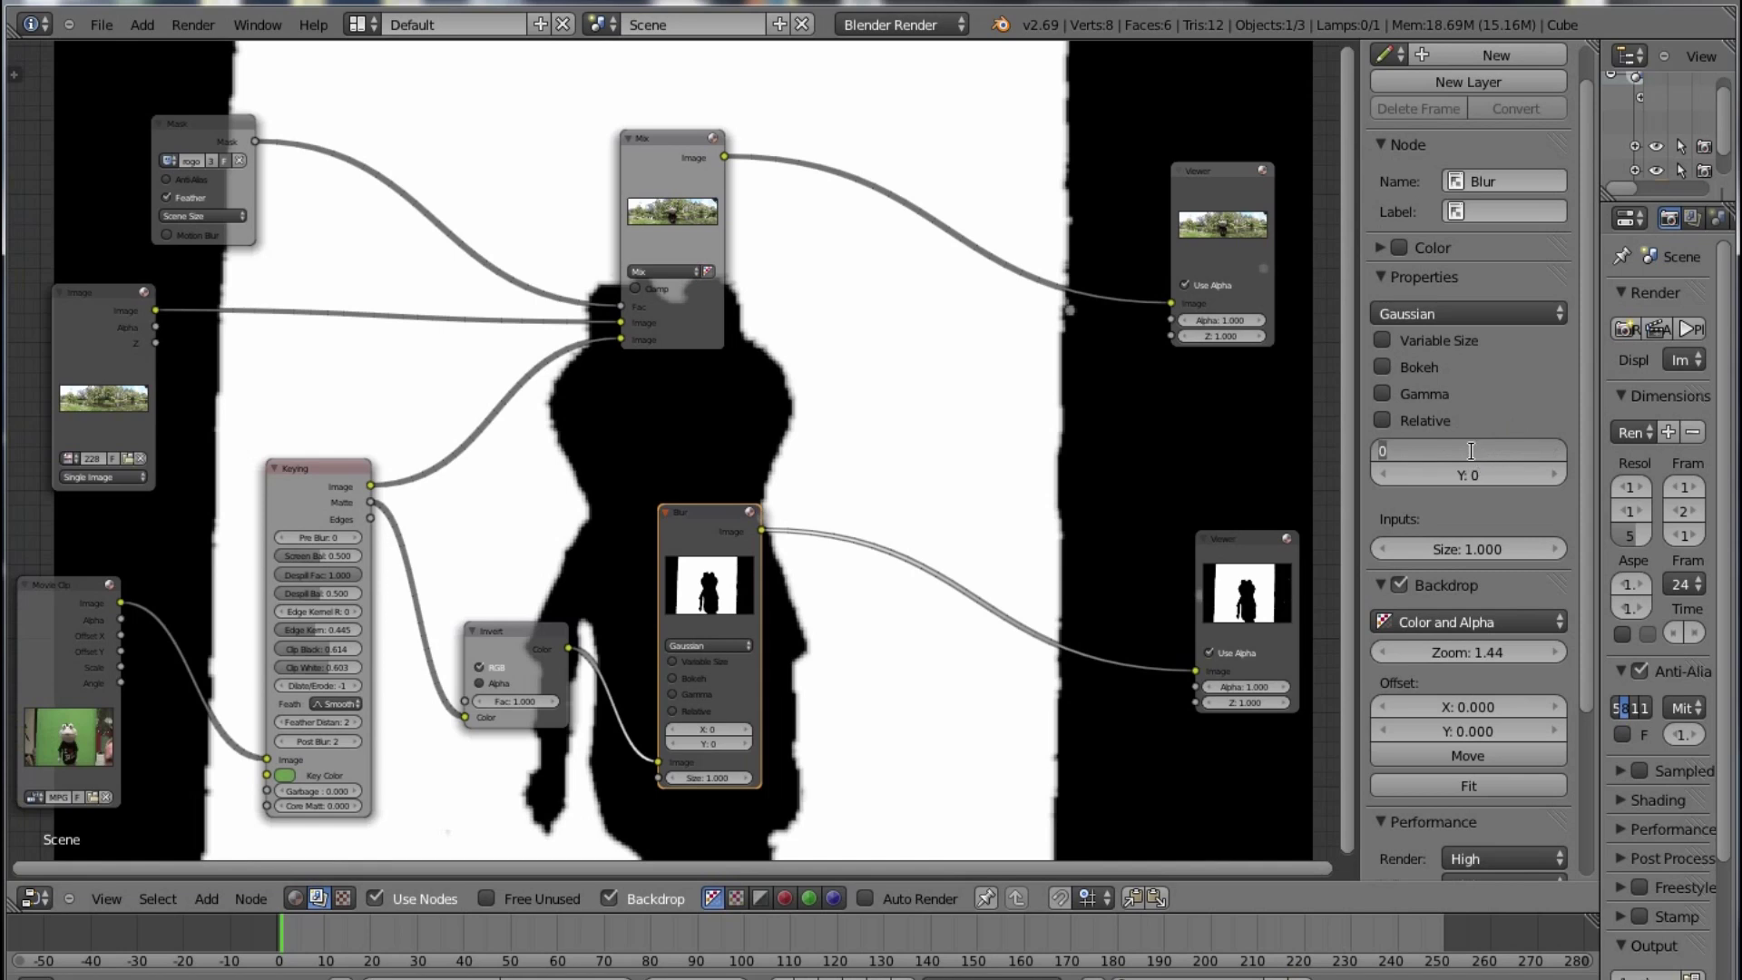
pyautogui.write('10')
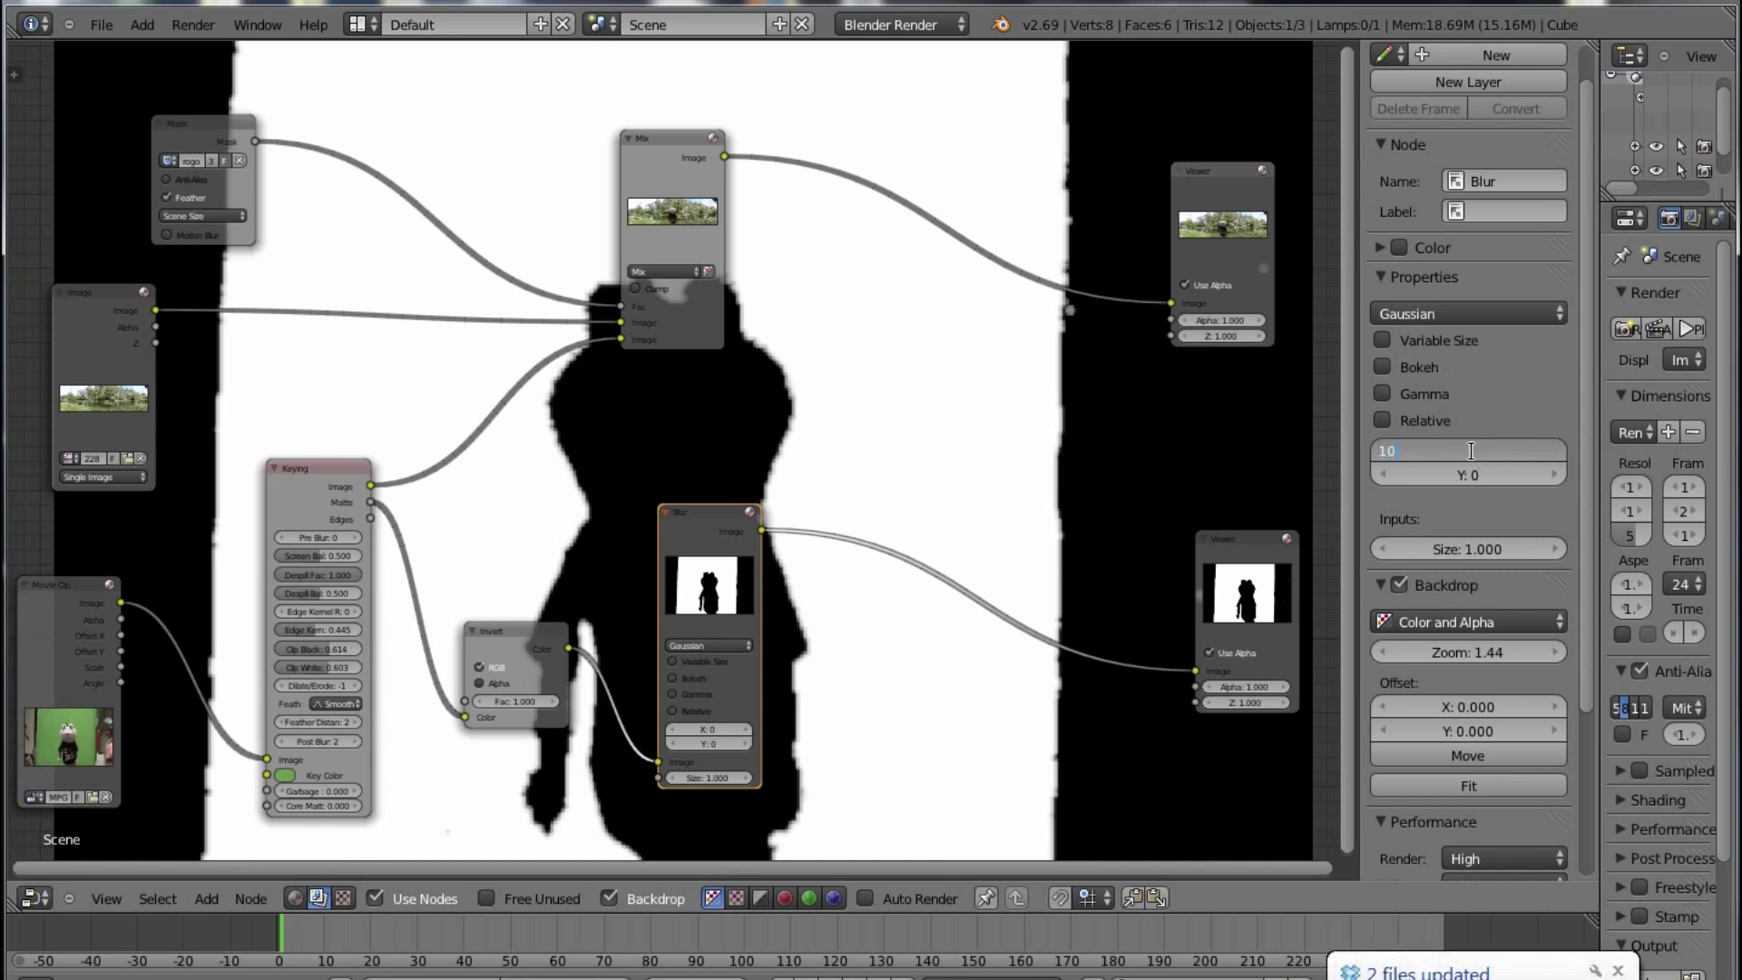
pyautogui.press('Return')
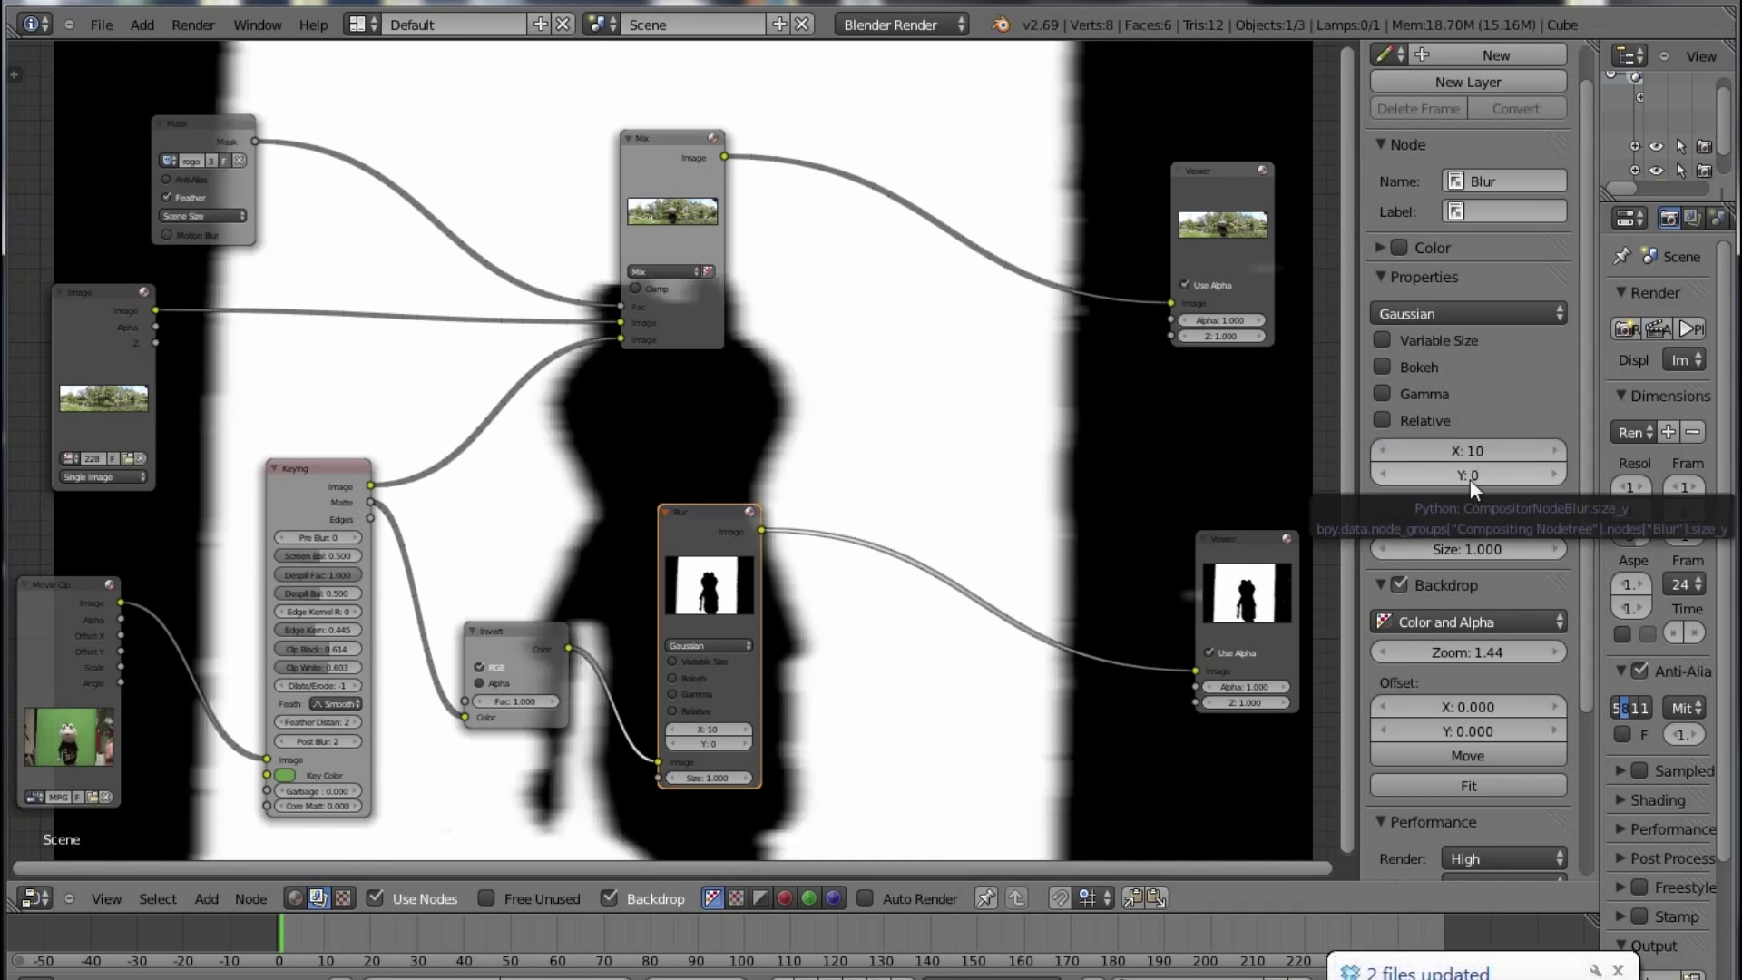
pyautogui.click(1471, 475)
pyautogui.write('10')
pyautogui.press('Return')
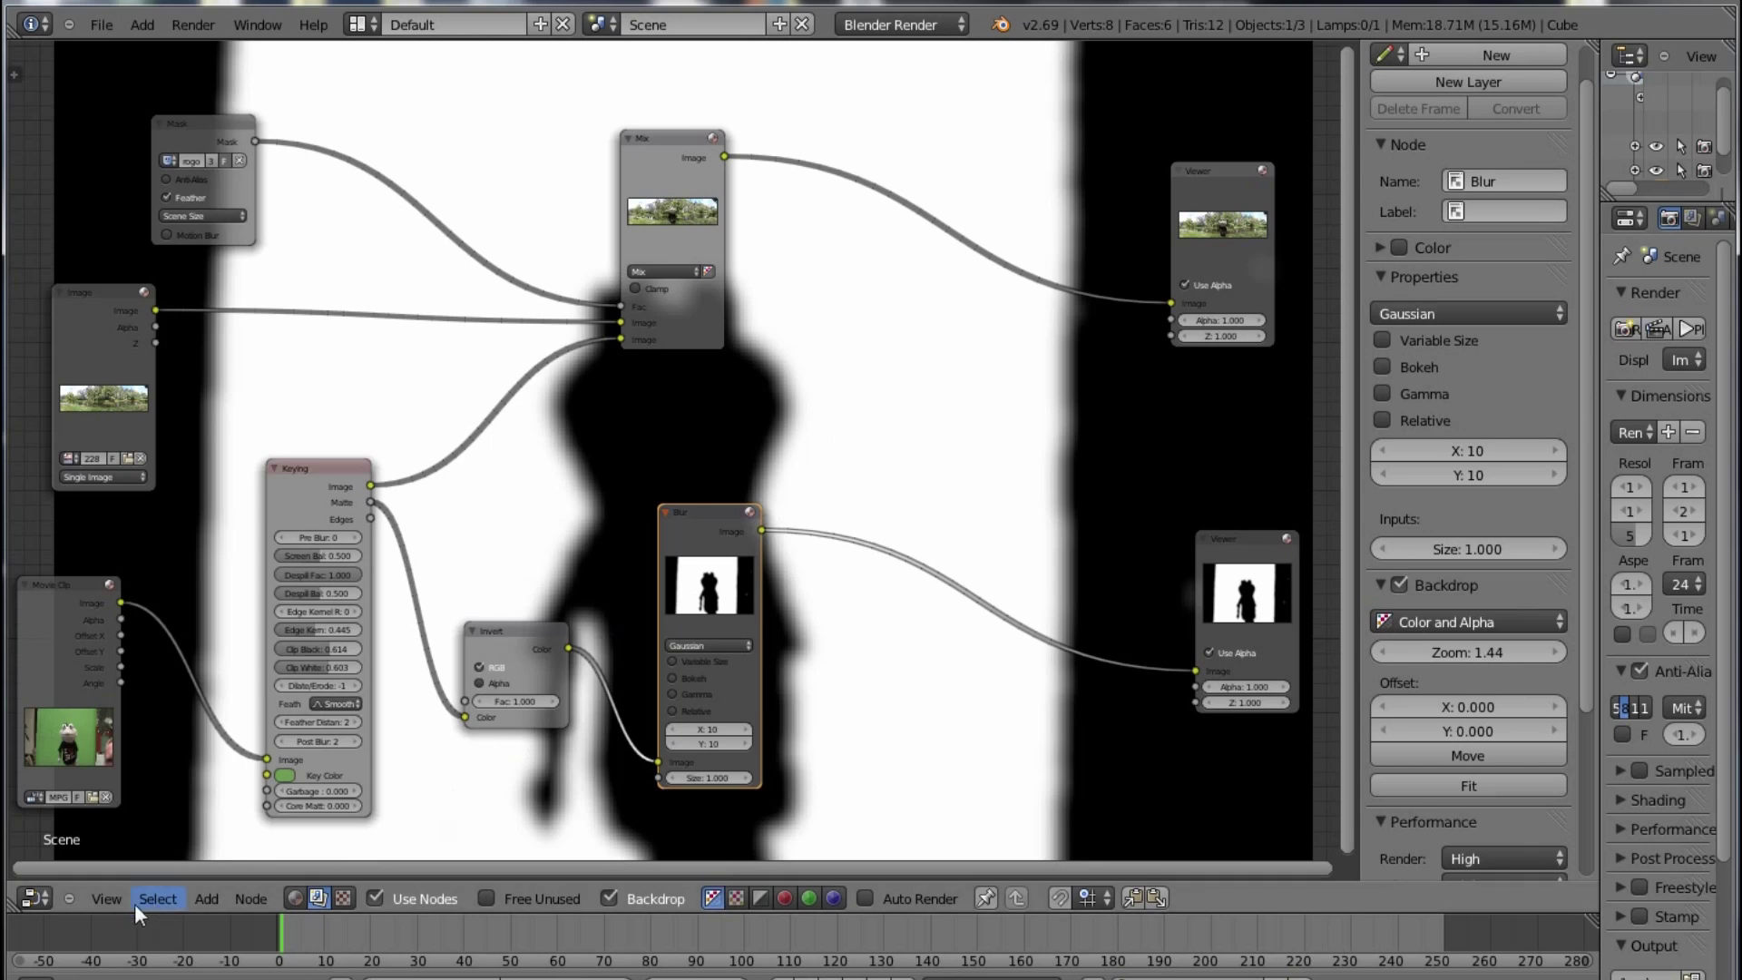
# Step: Insert a Math node on the link between the Blur node and the lower Viewer
pyautogui.click(202, 899)
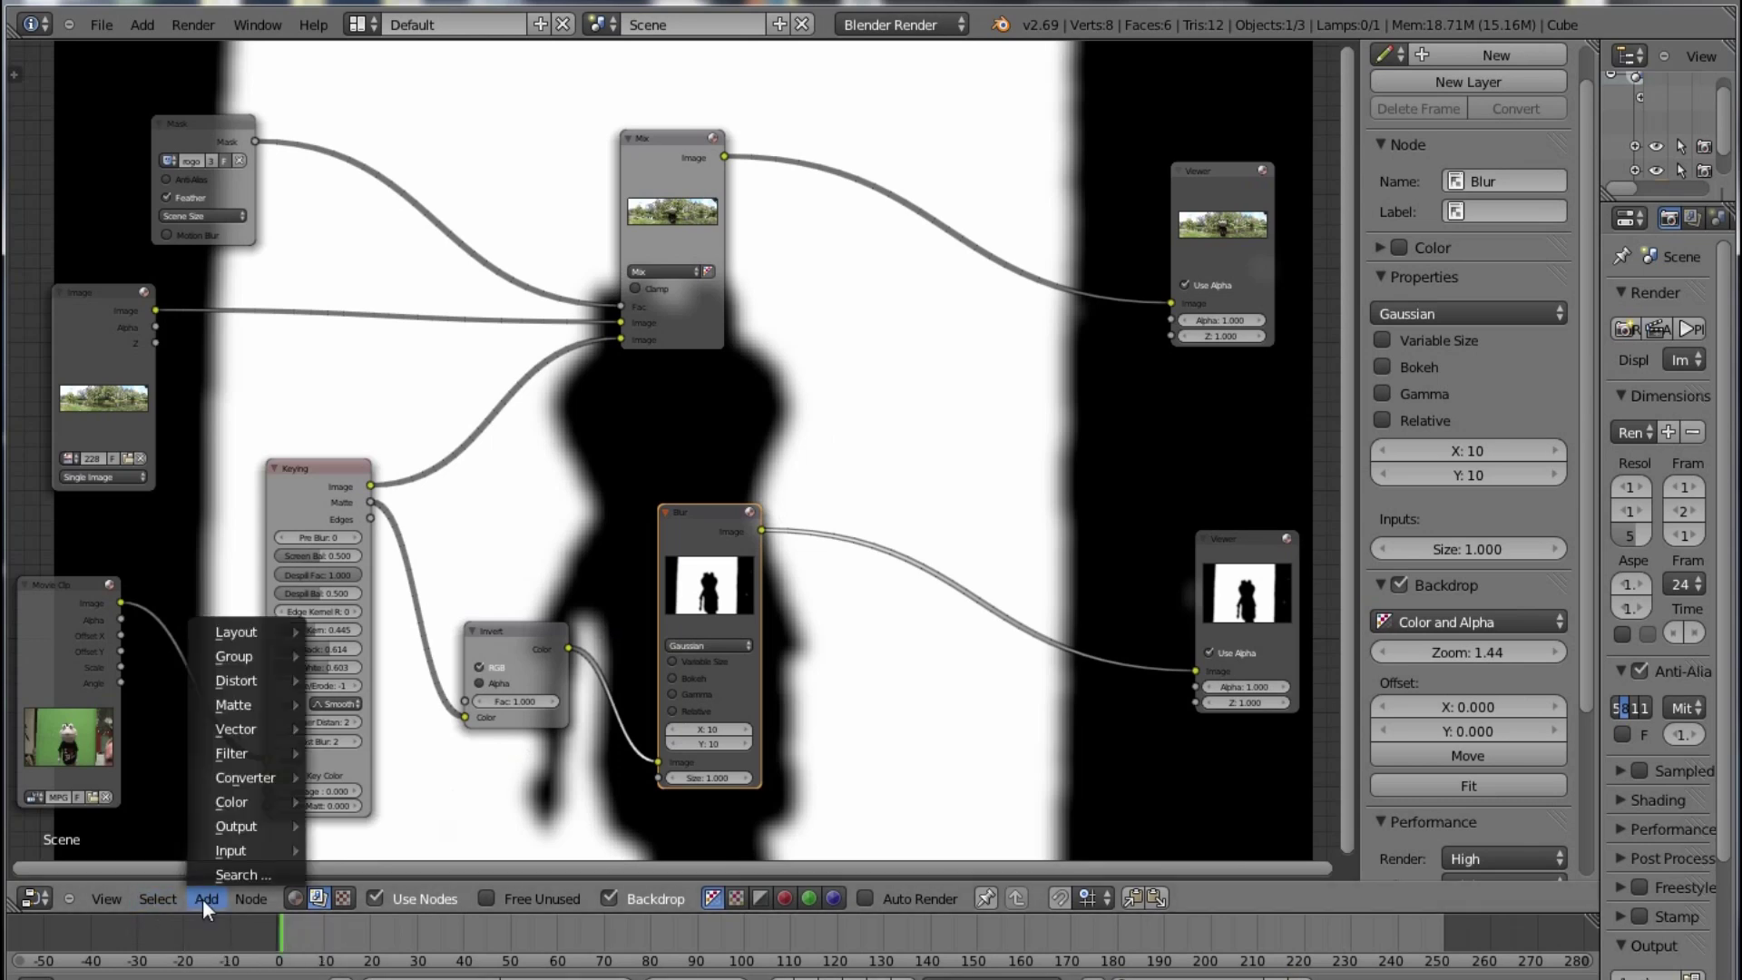
pyautogui.moveTo(214, 858)
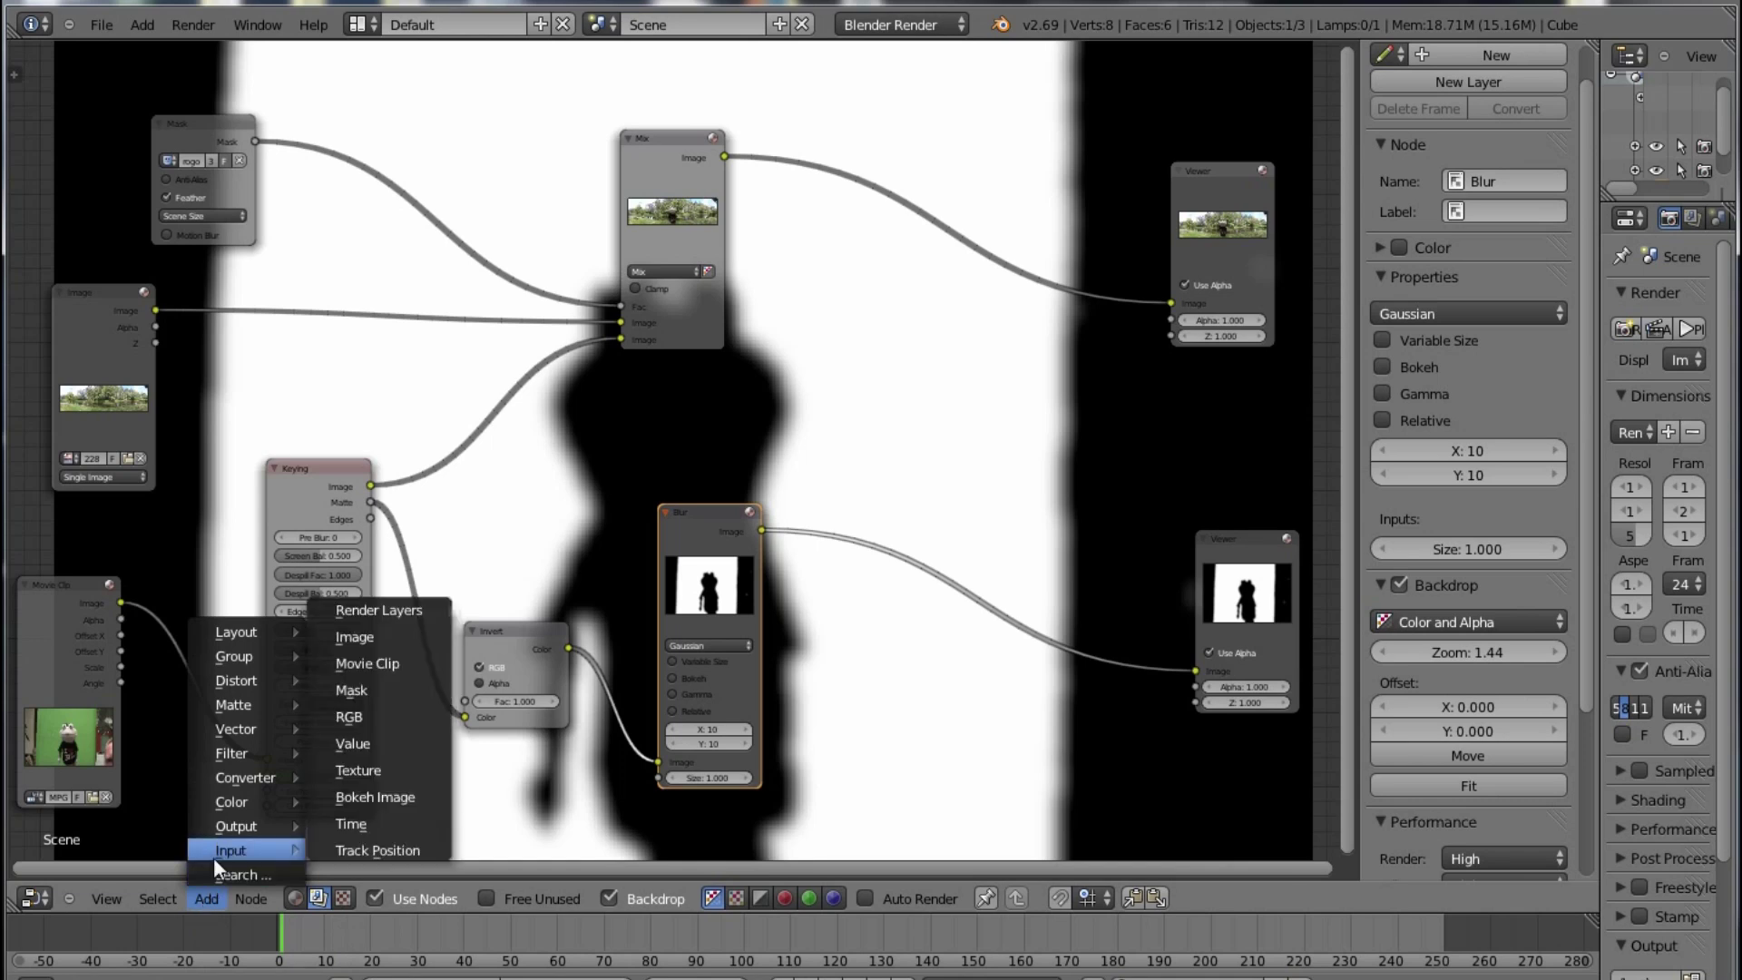
pyautogui.moveTo(238, 783)
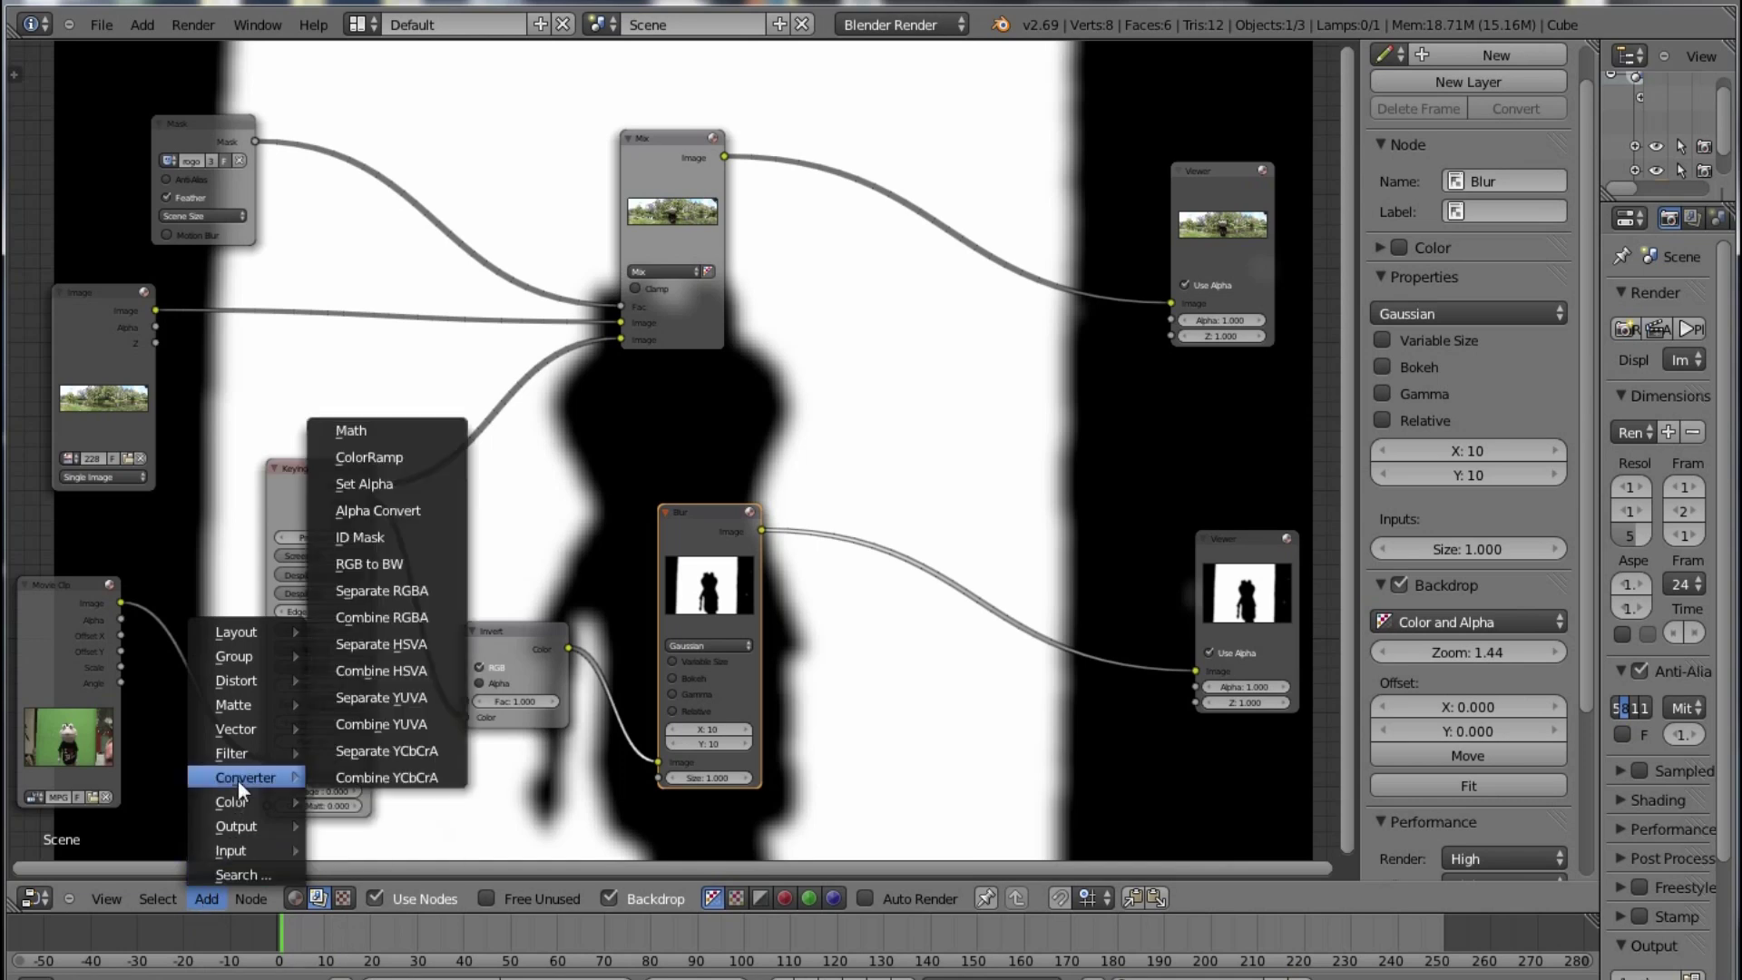
pyautogui.click(381, 430)
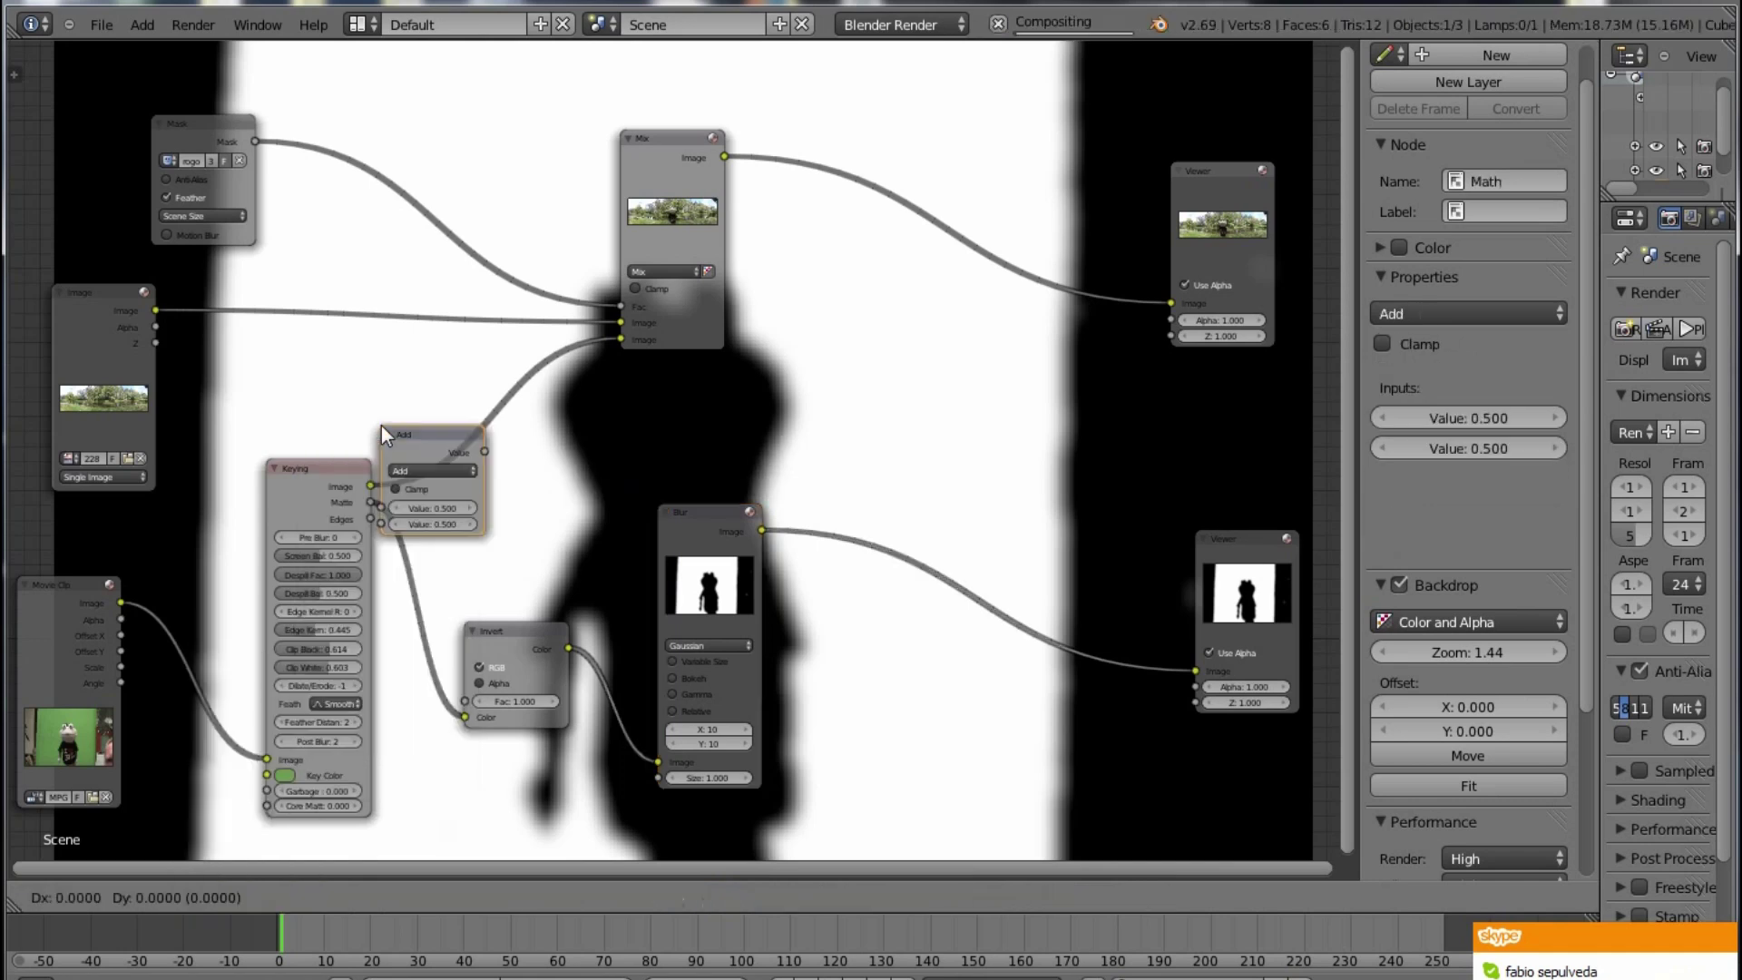
pyautogui.click(916, 575)
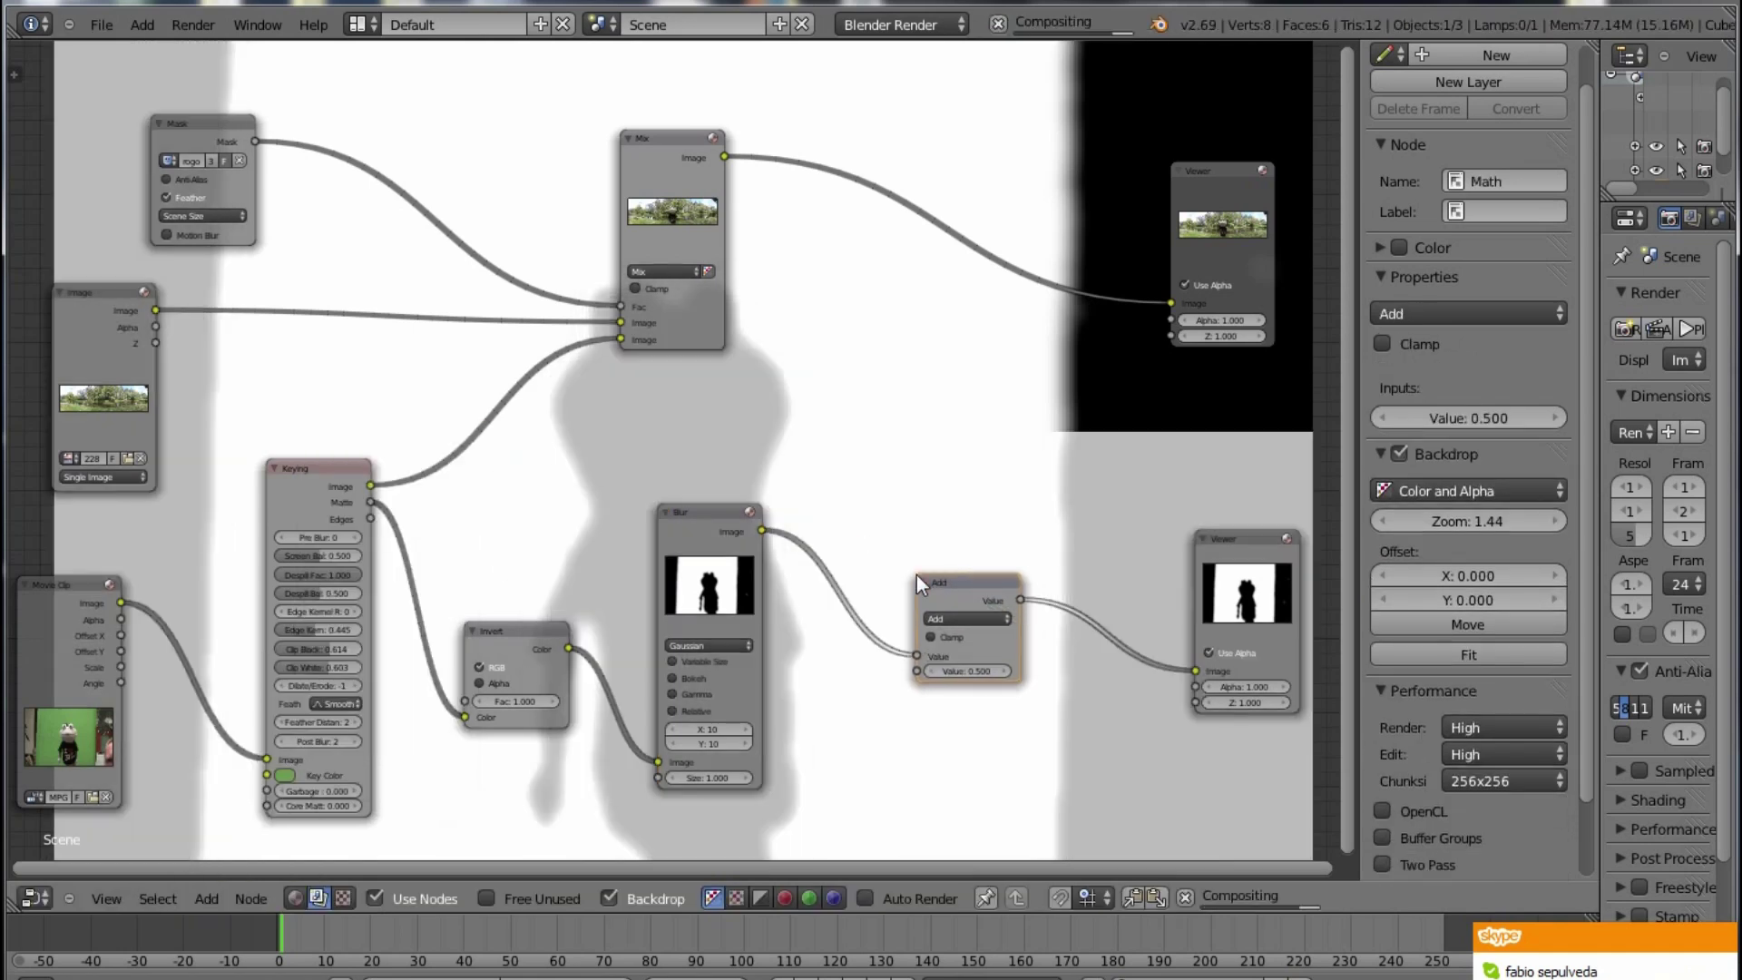
# Step: Set the Math node's operation to Subtract and connect the Invert node's Color output to its second Value input
pyautogui.click(1006, 616)
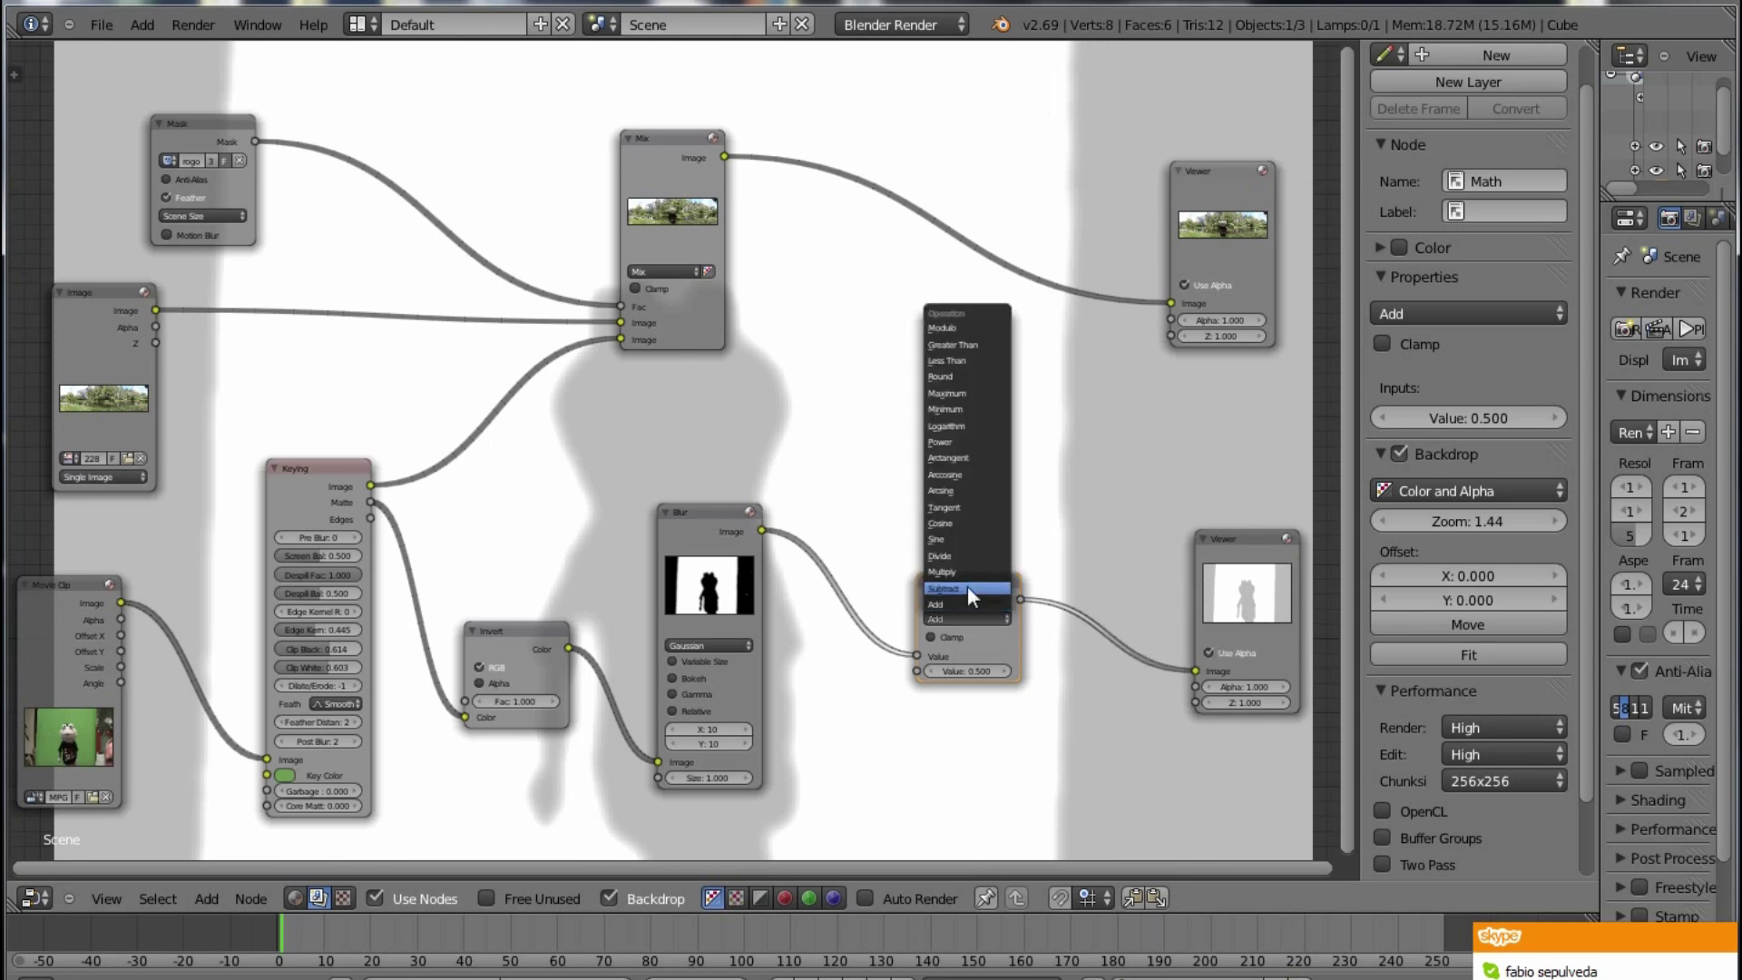
pyautogui.click(968, 590)
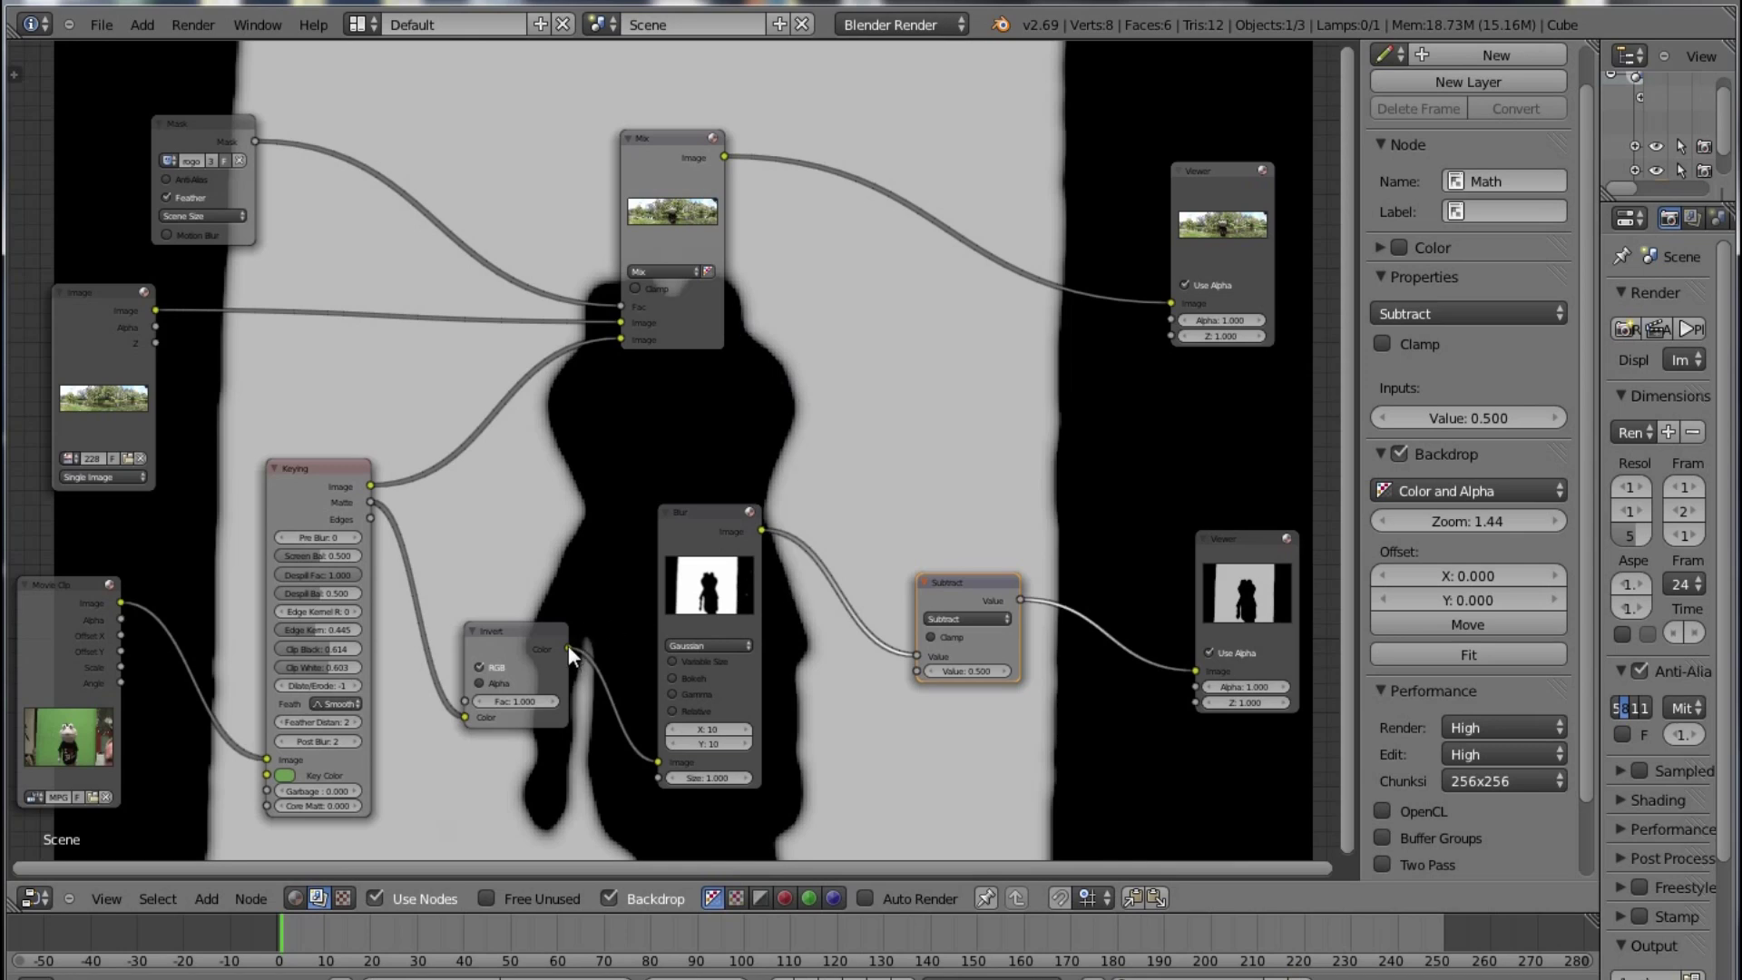
pyautogui.moveTo(568, 646); pyautogui.dragTo(915, 671)
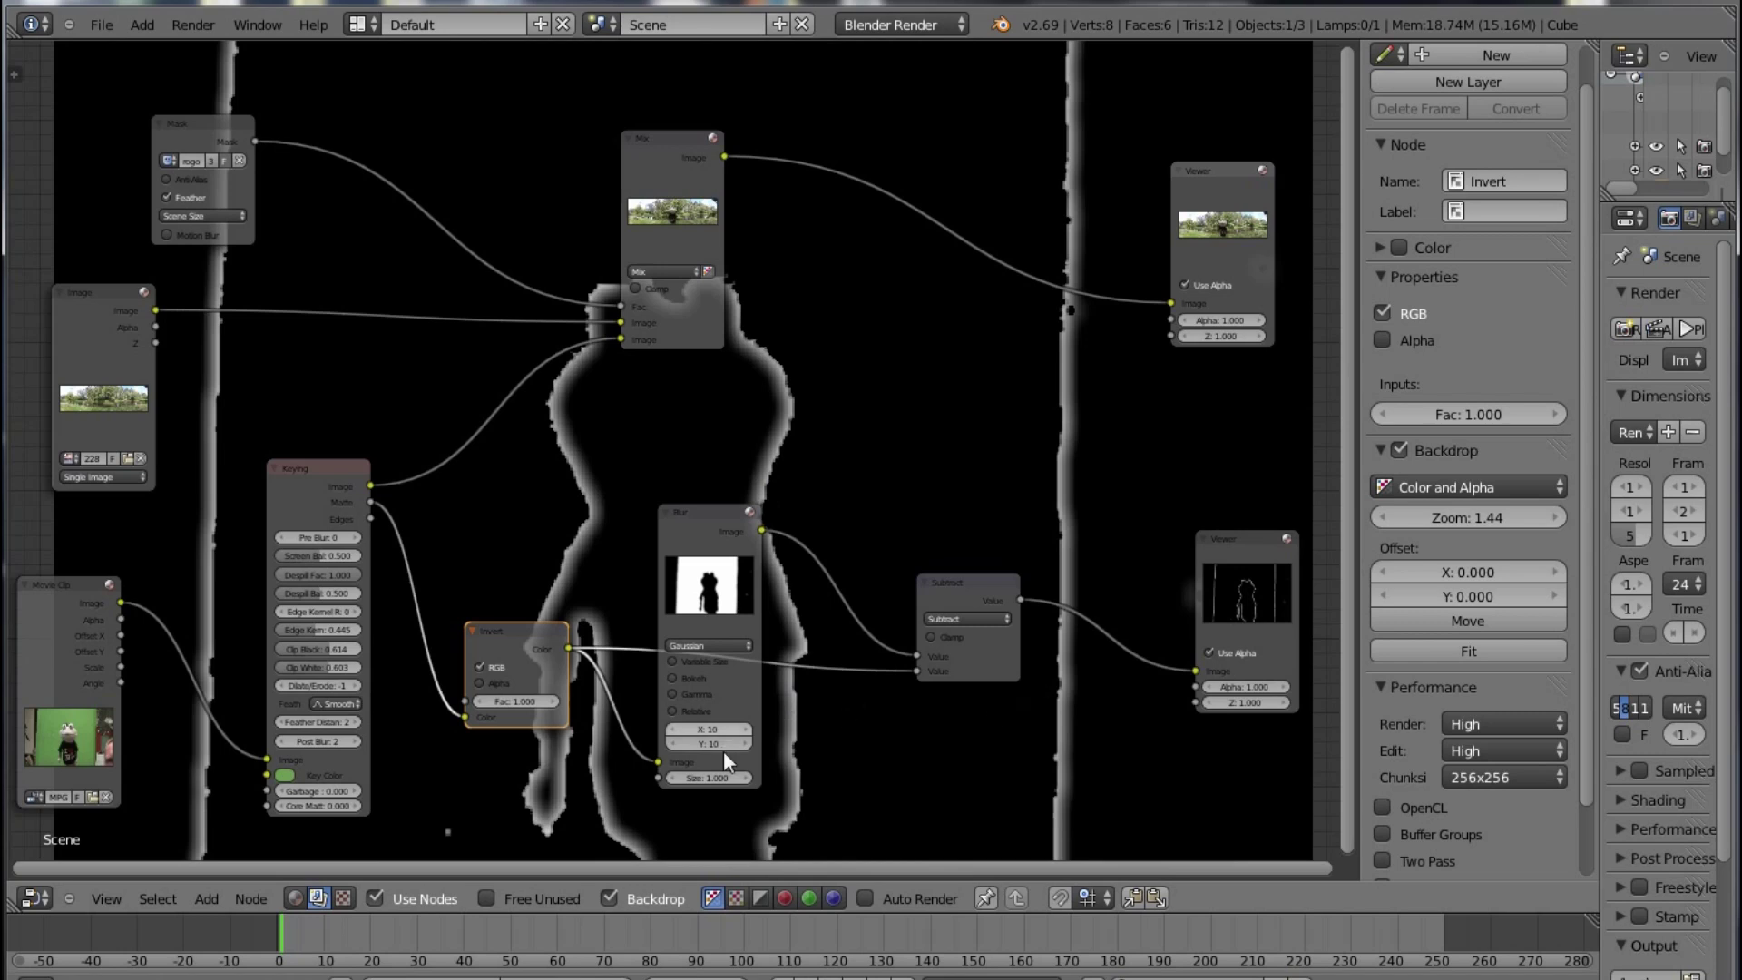
# Step: Insert a Set Alpha node on the link between the Subtract node and the lower Viewer
pyautogui.click(211, 892)
pyautogui.moveTo(244, 787)
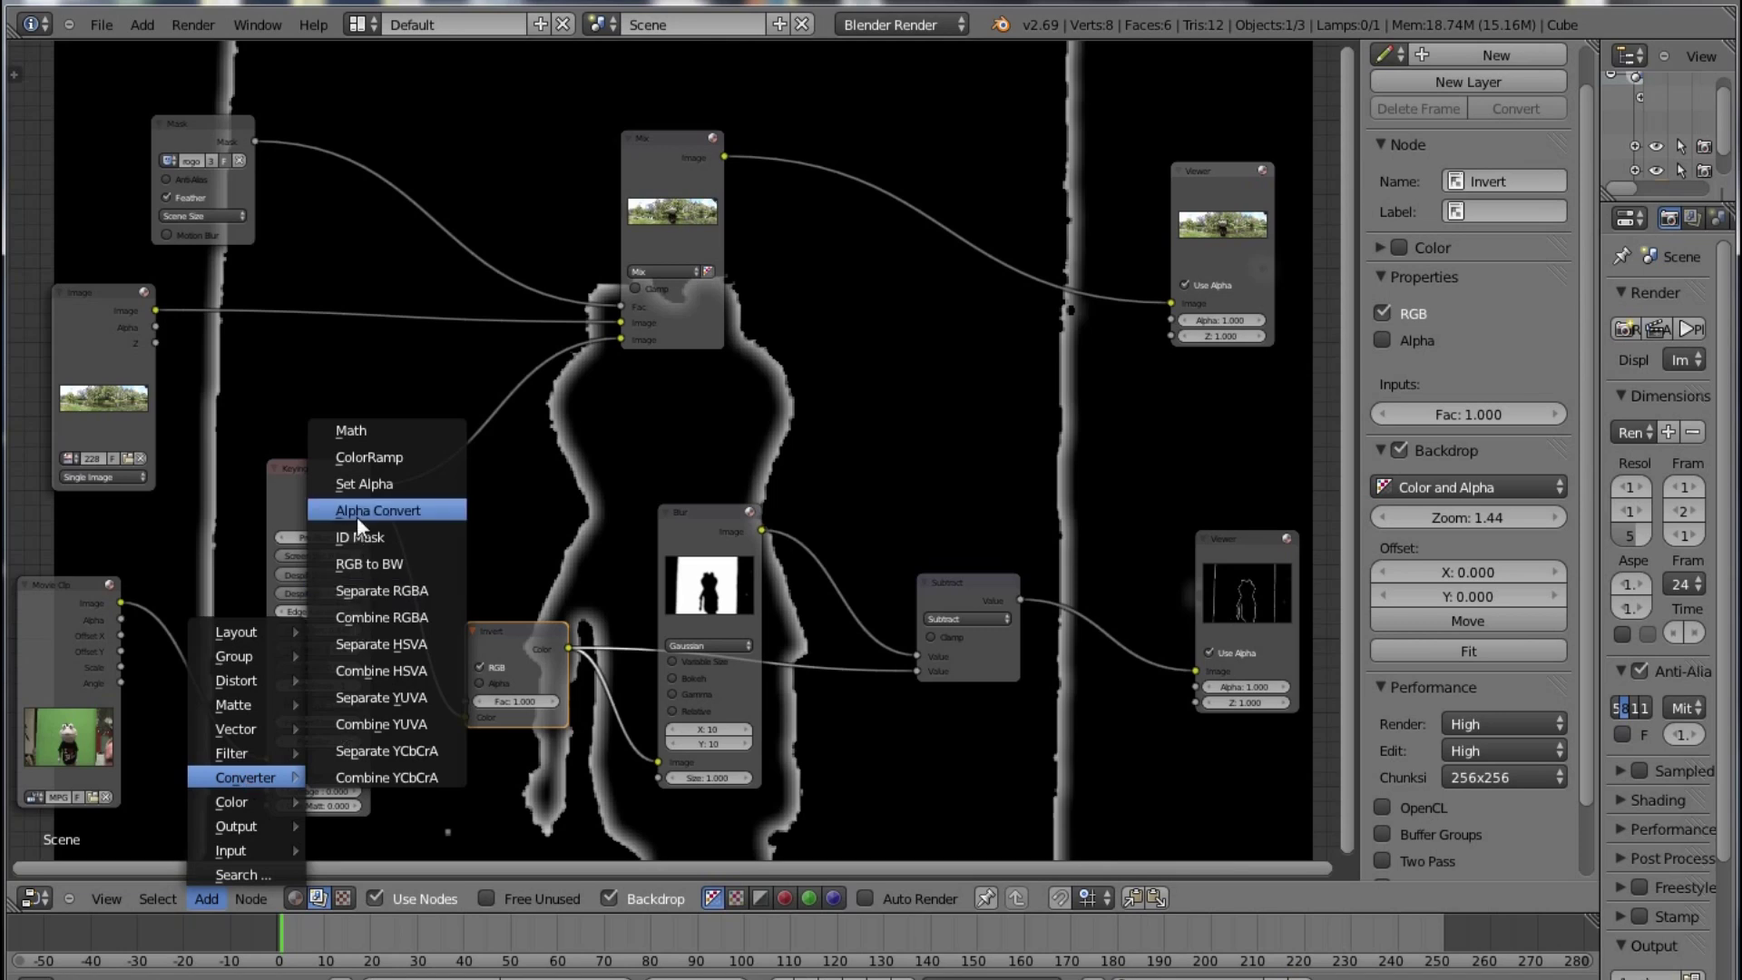
pyautogui.click(367, 483)
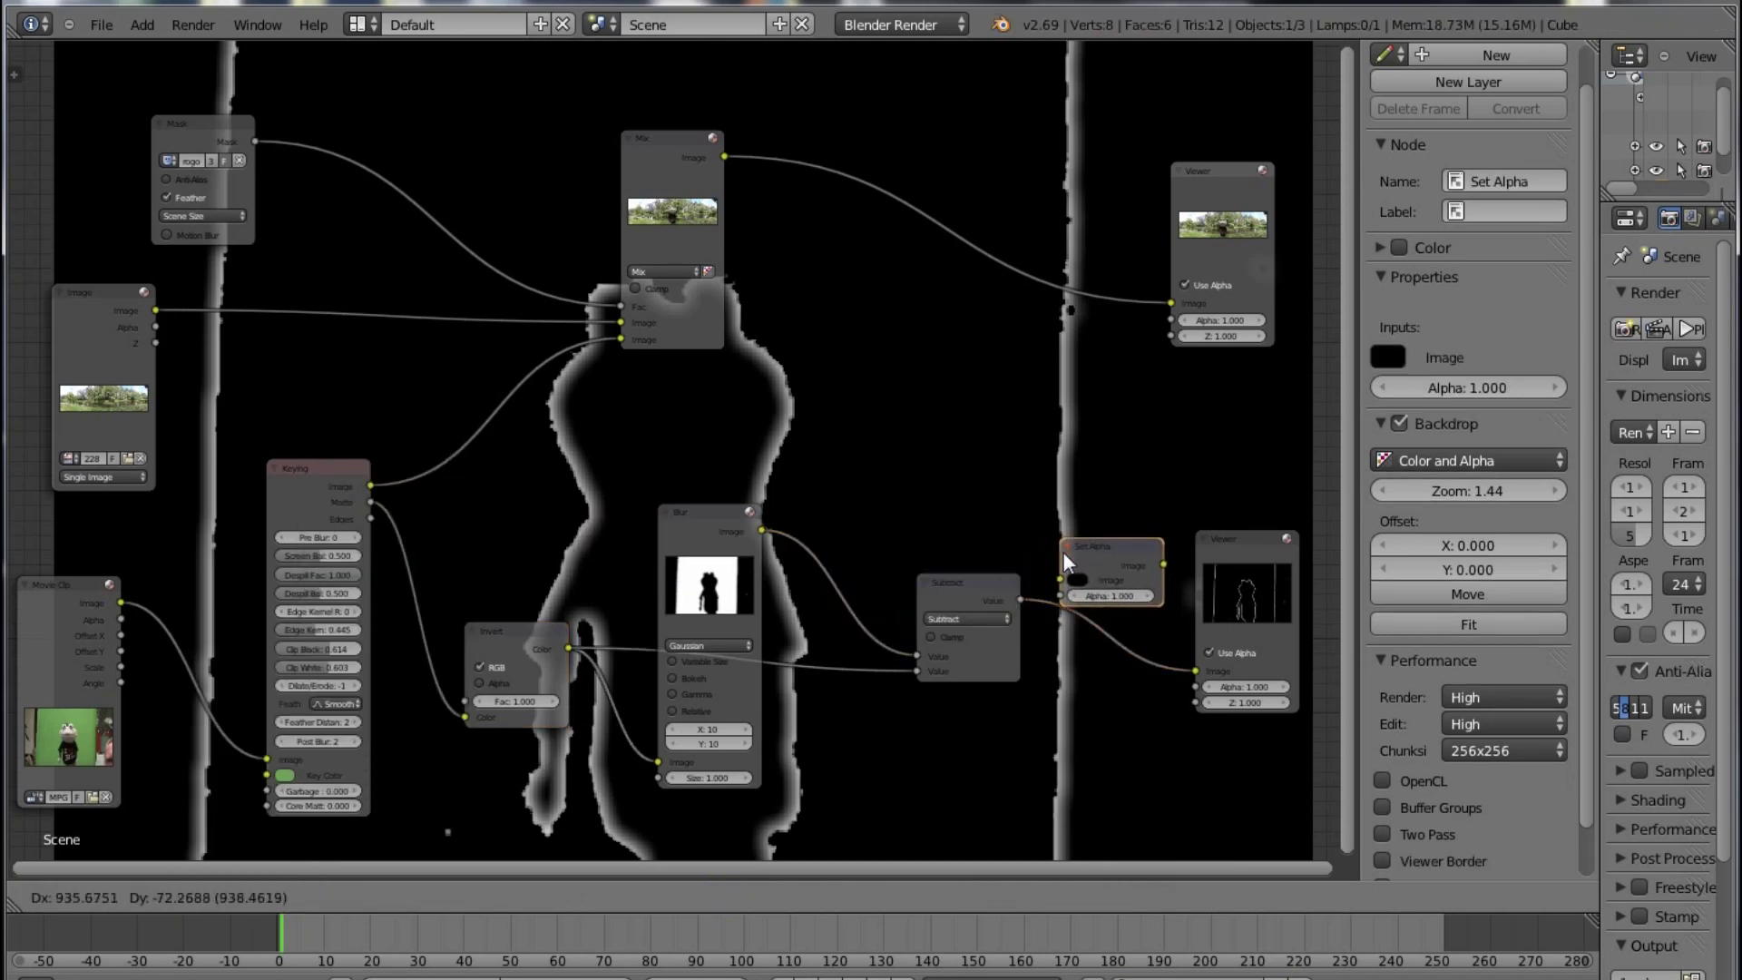
pyautogui.click(1061, 569)
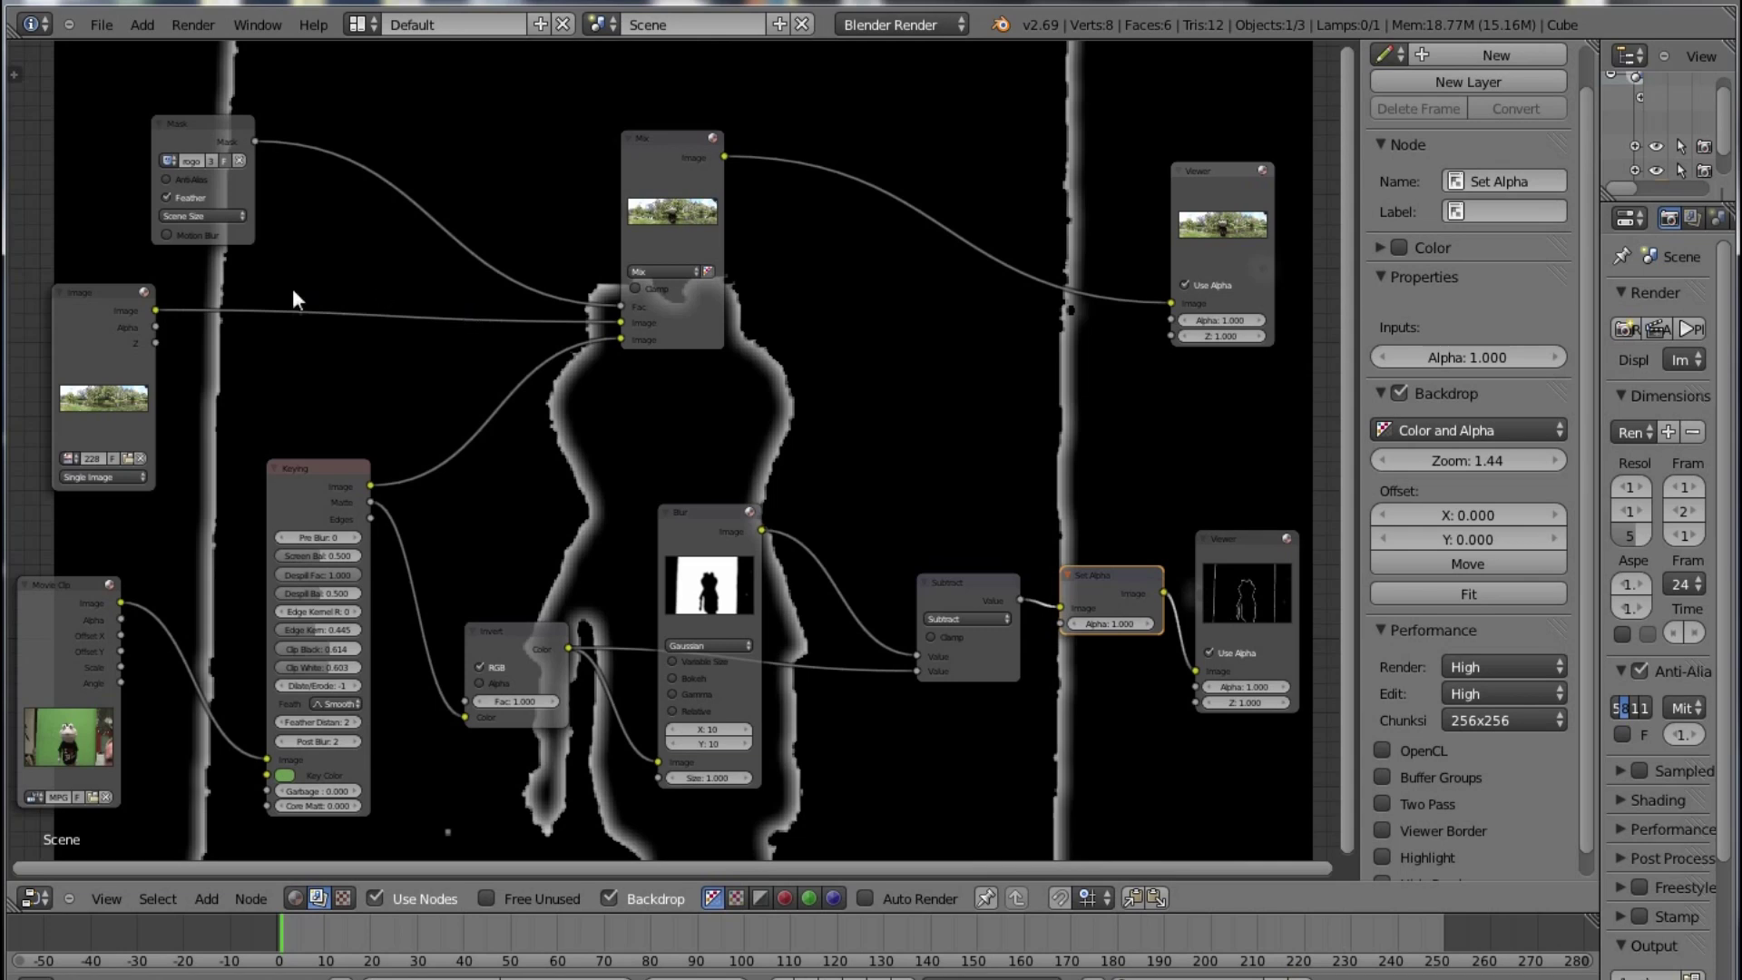
# Step: Connect the background Image node to Set Alpha's Image input and the Subtract node's Value output to its Alpha input
pyautogui.rightClick(151, 312)
pyautogui.moveTo(157, 311); pyautogui.dragTo(1057, 621)
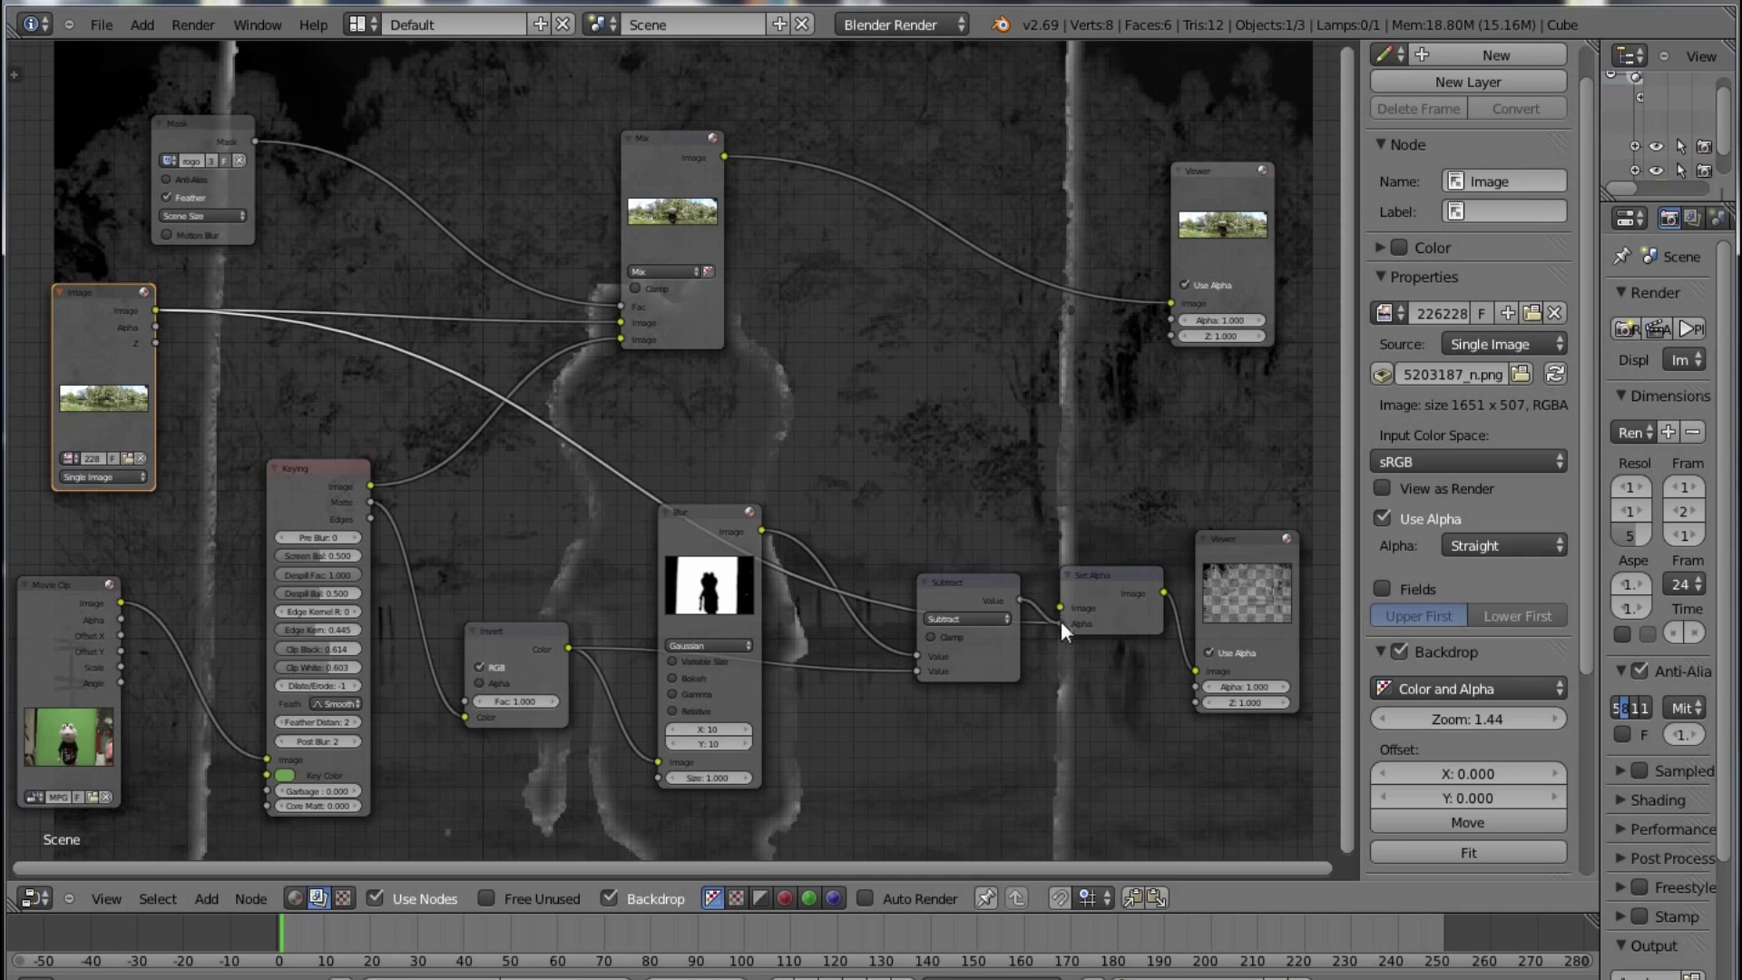
pyautogui.moveTo(1059, 607); pyautogui.dragTo(1063, 621)
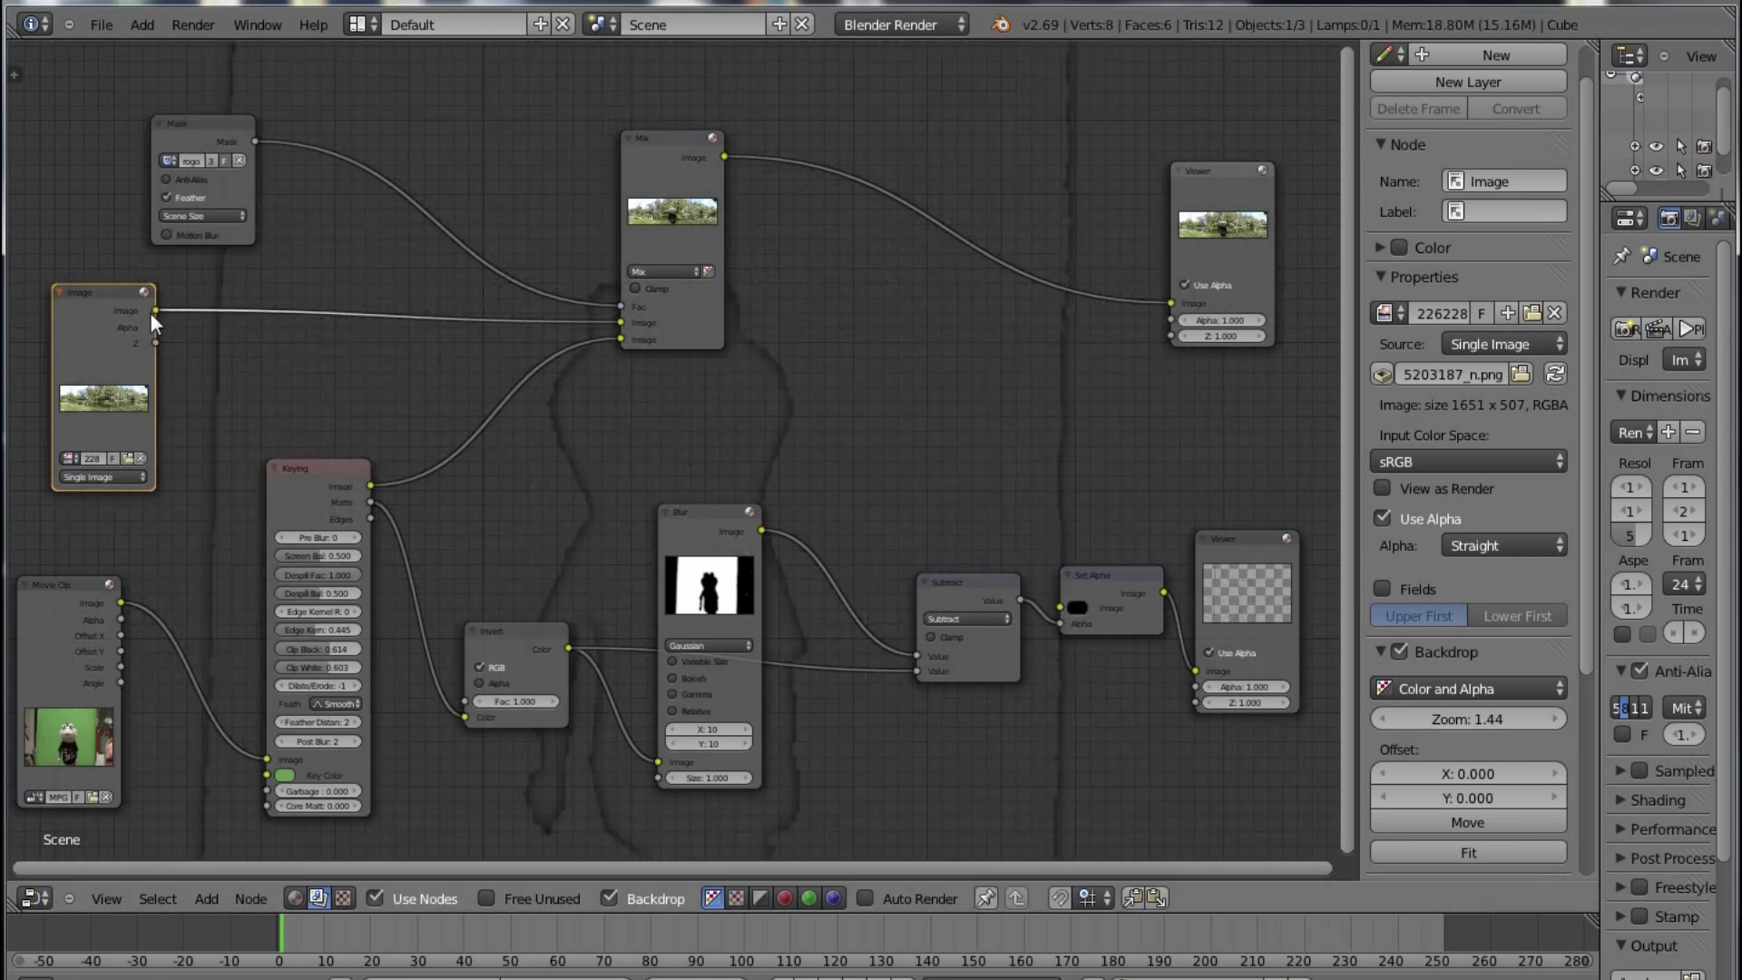
pyautogui.moveTo(156, 310); pyautogui.dragTo(1051, 611)
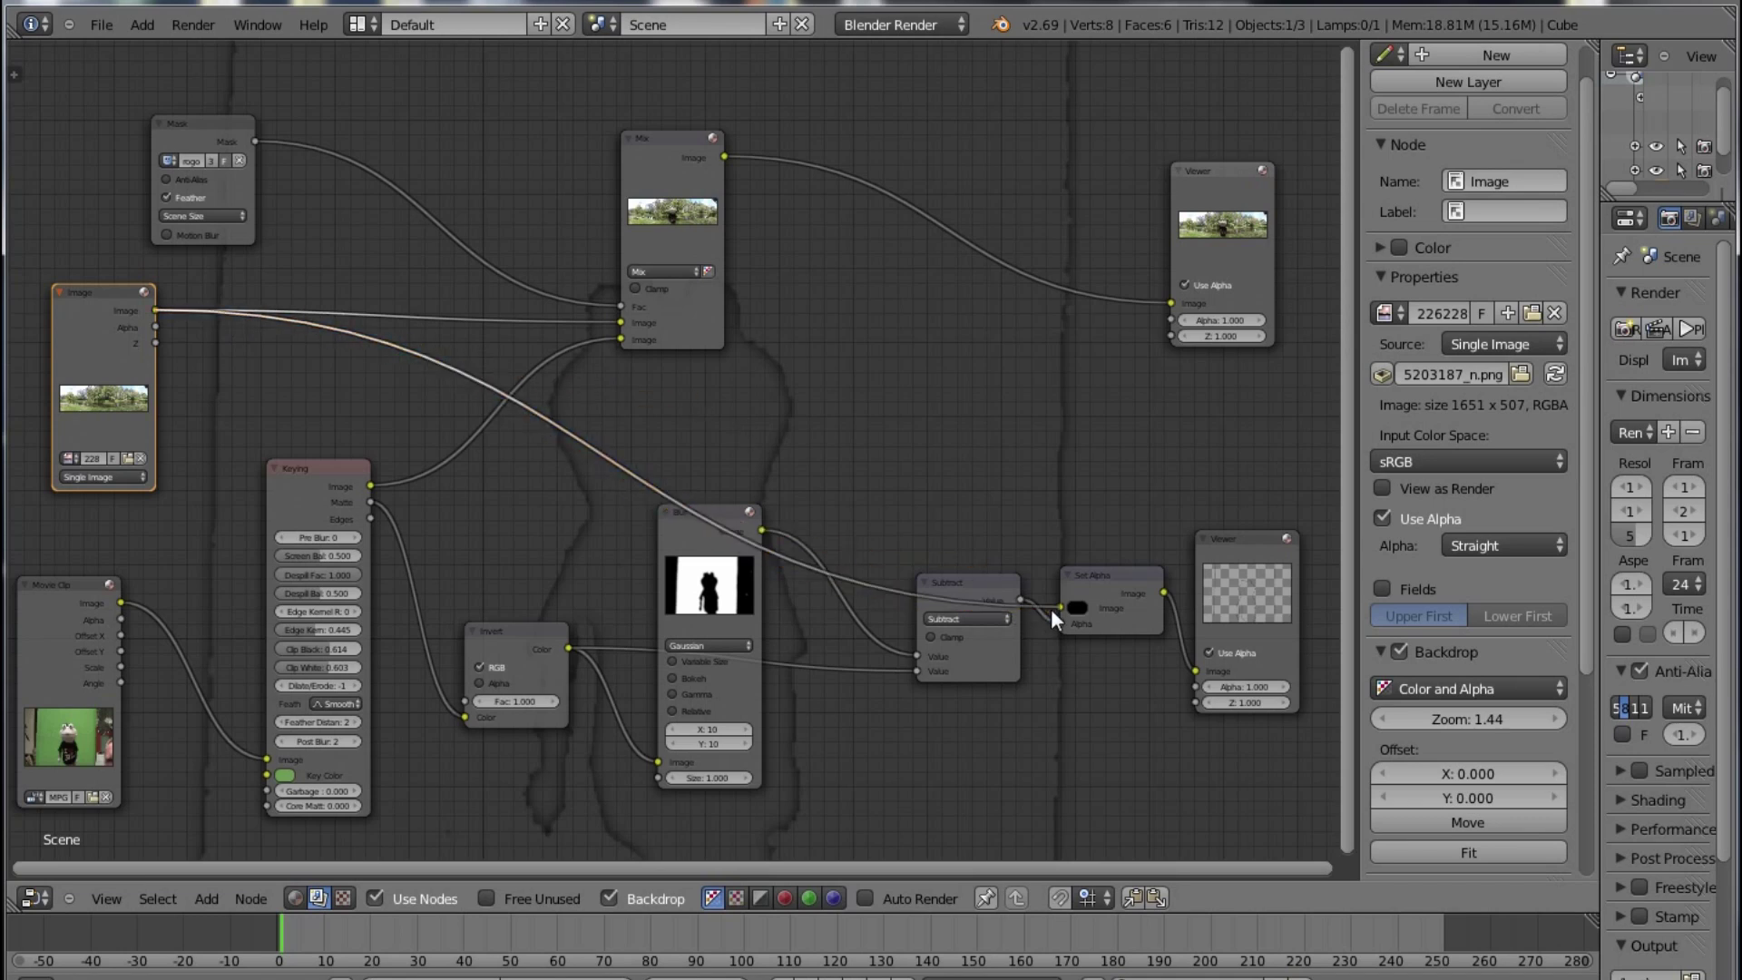
pyautogui.moveTo(1052, 609); pyautogui.dragTo(1051, 608)
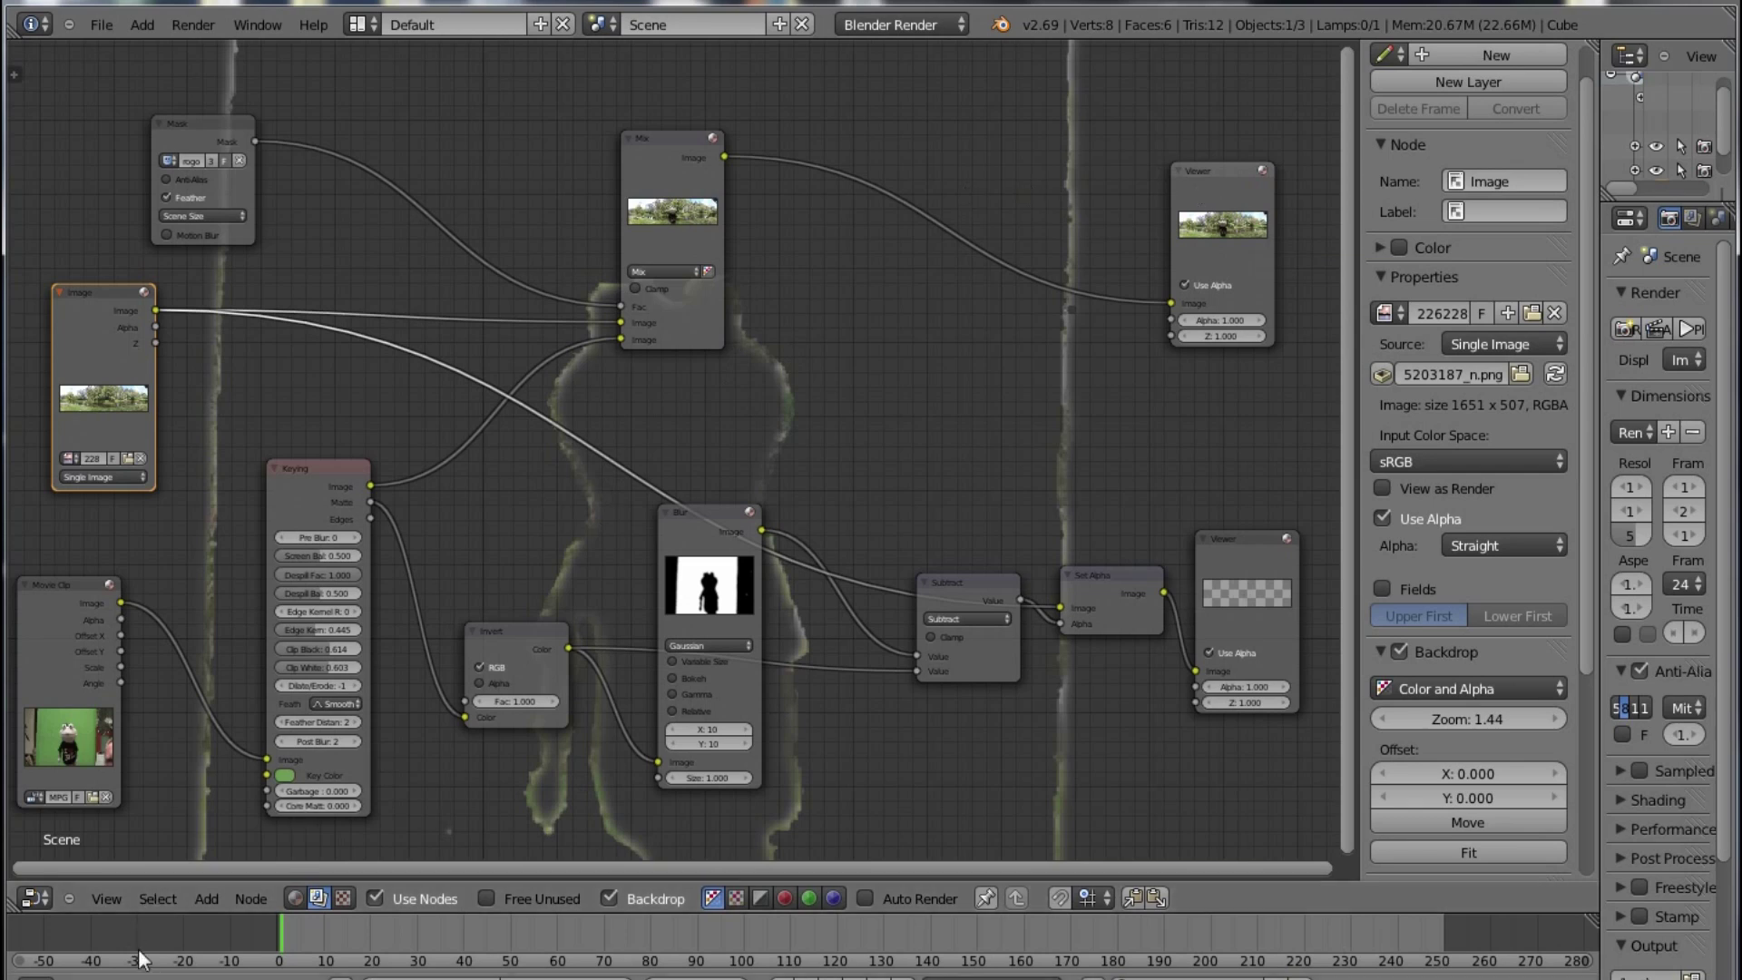
# Step: Add a second Mix node above the Subtract node and connect the existing Mix node's output to its first Image input
pyautogui.click(207, 900)
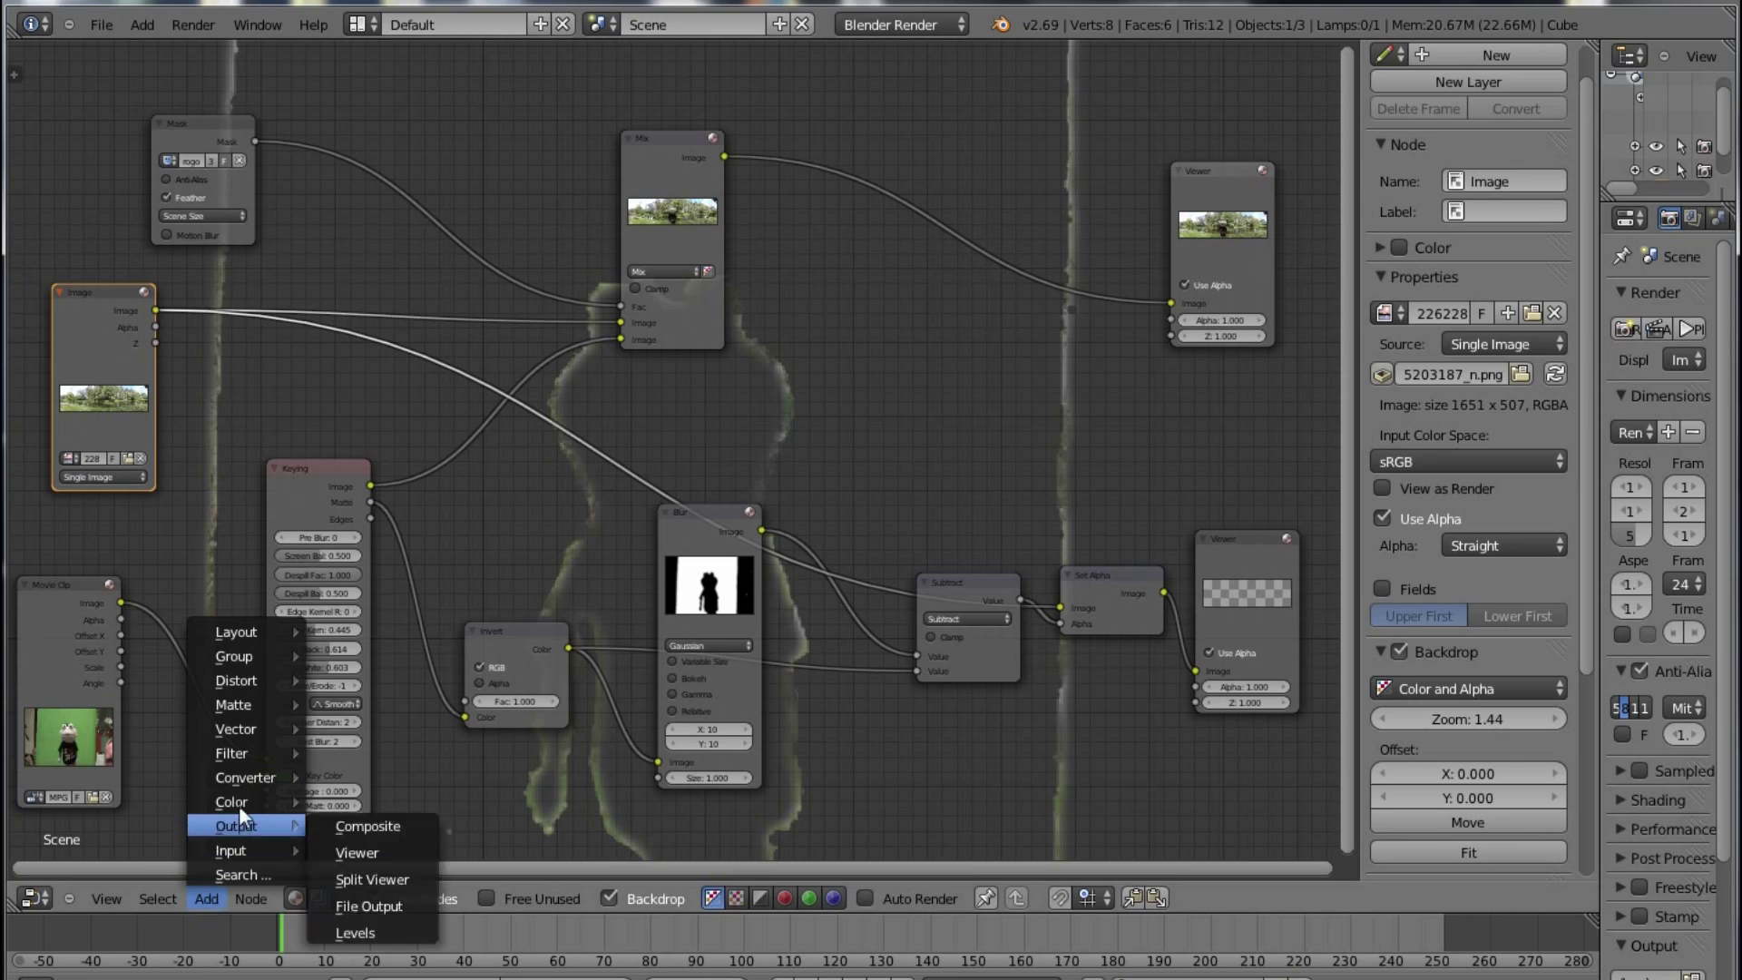
pyautogui.moveTo(240, 802)
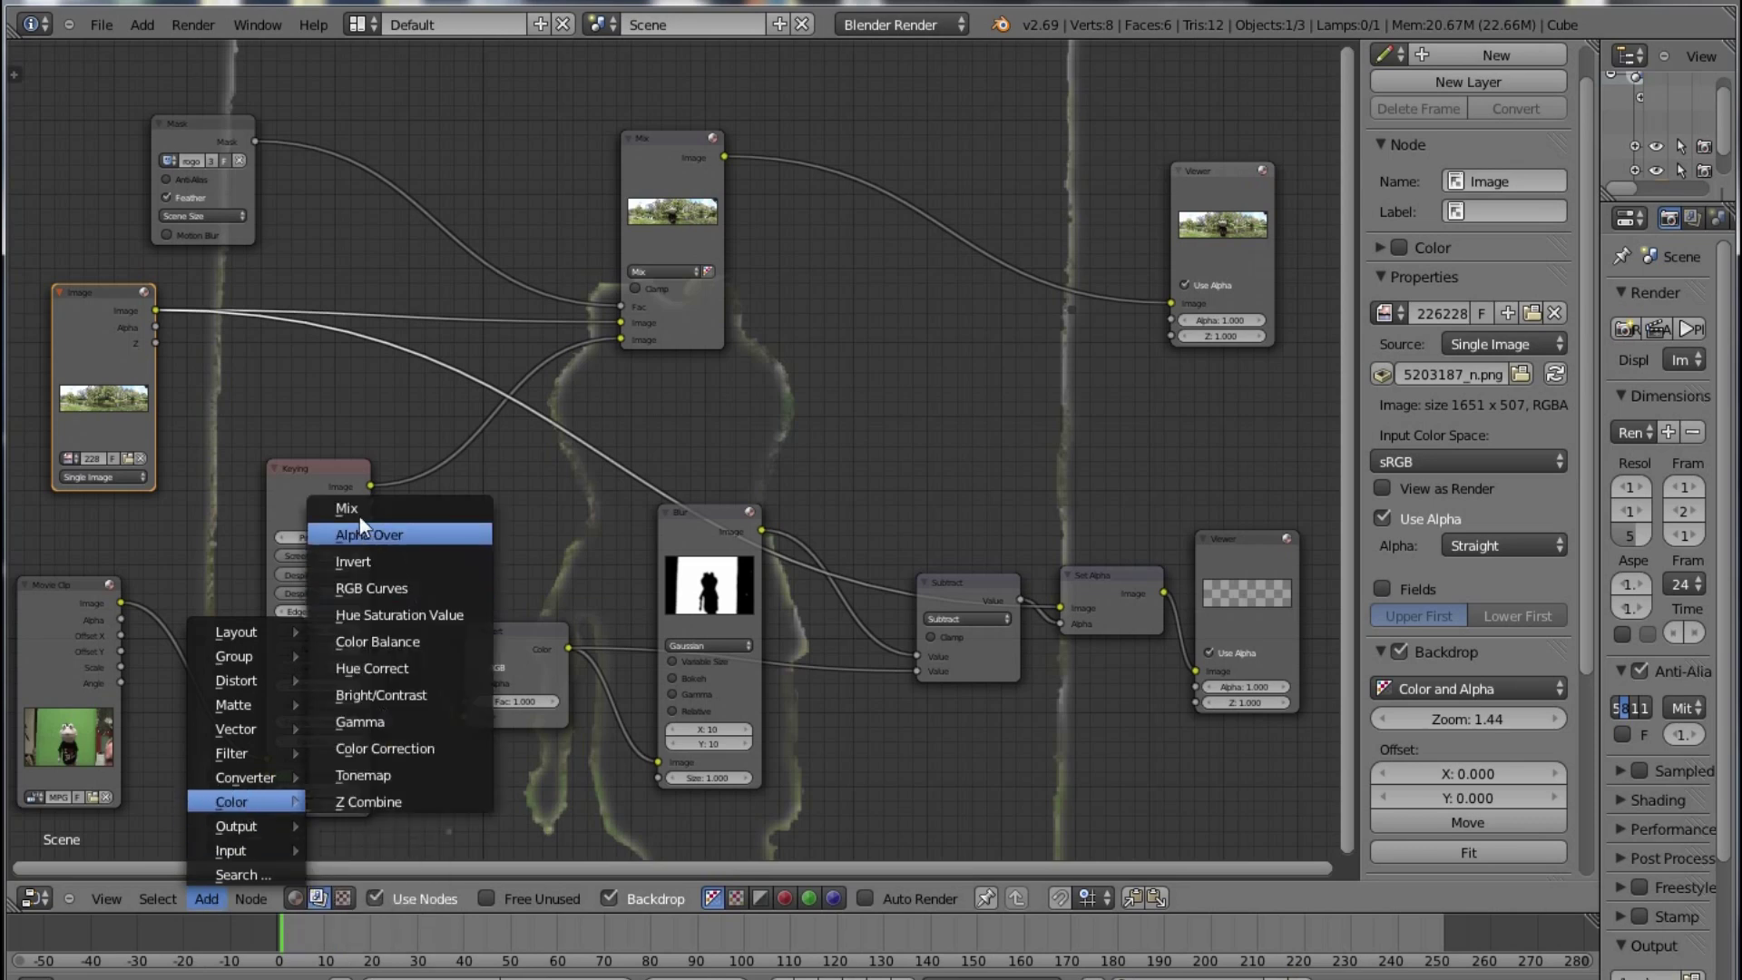
pyautogui.press('Return')
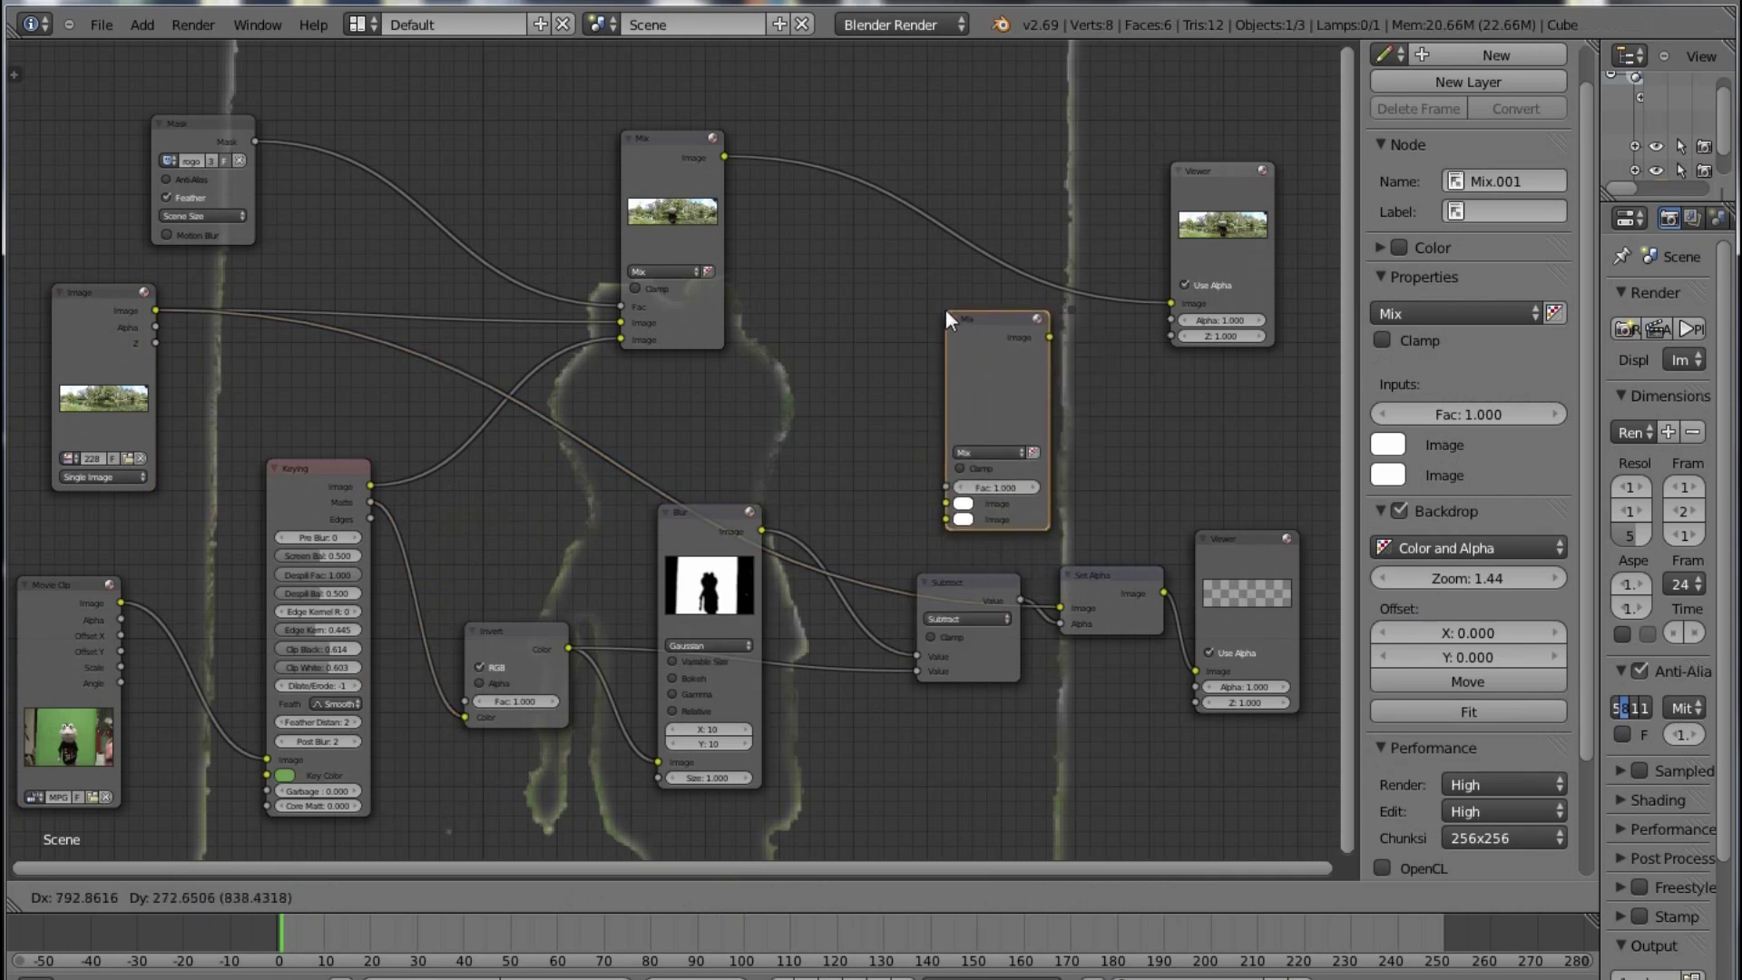
pyautogui.click(946, 311)
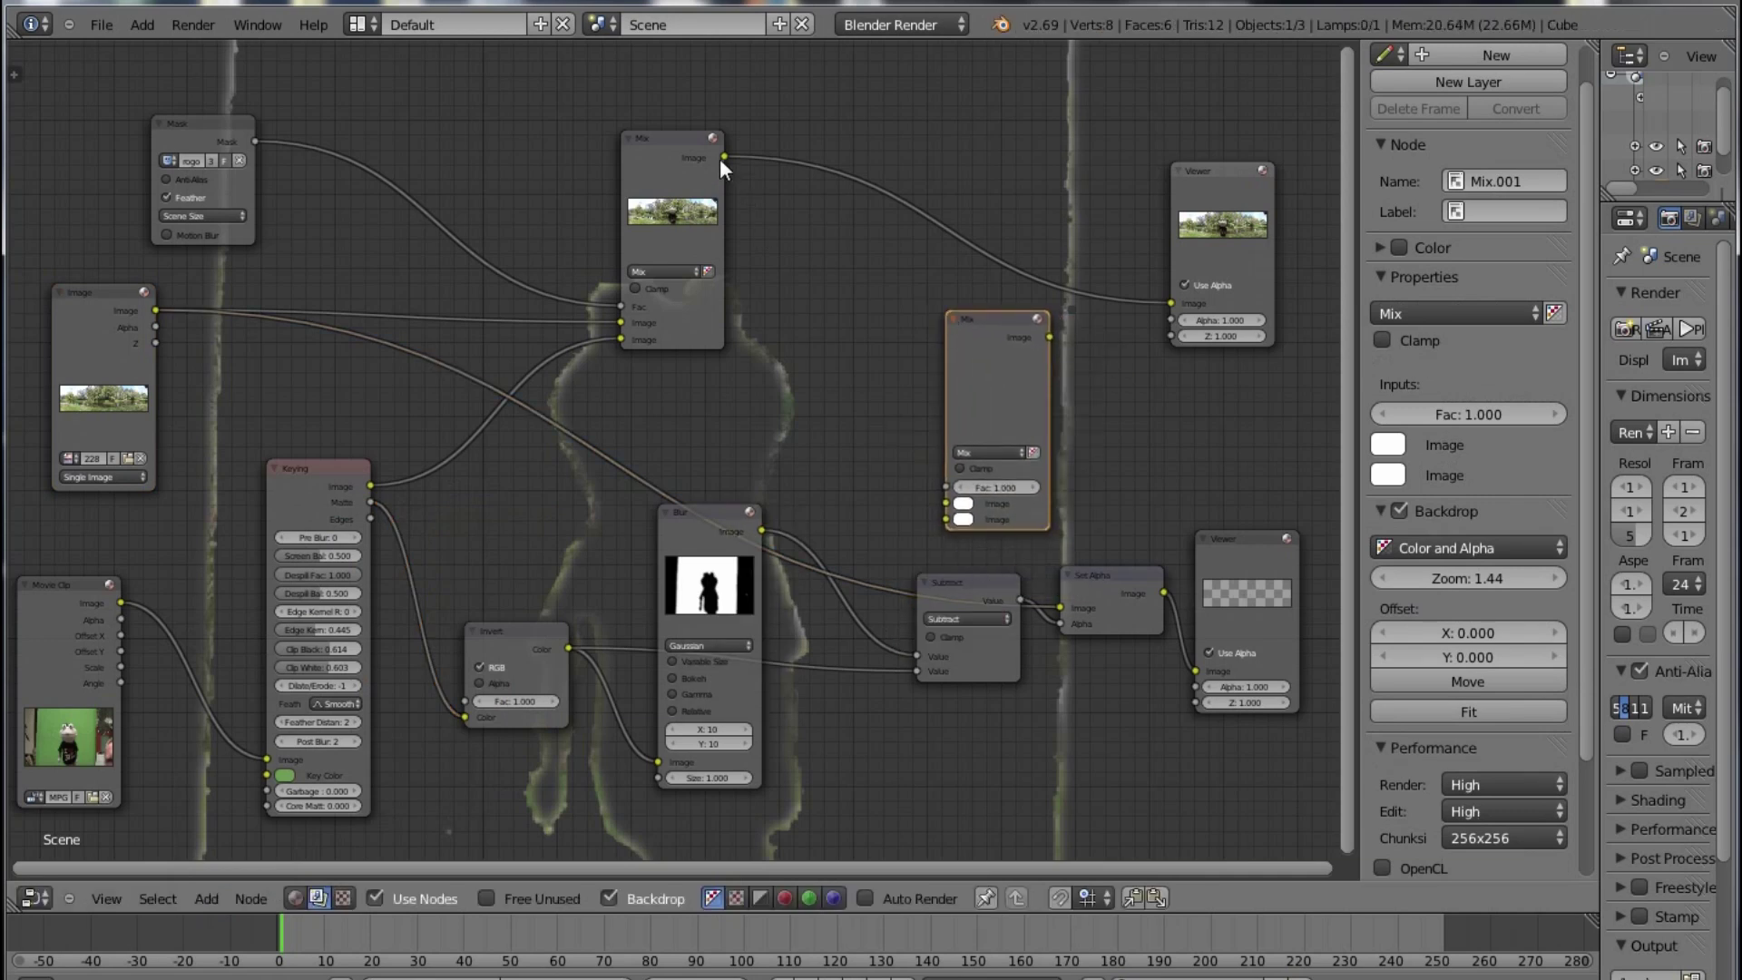
pyautogui.moveTo(725, 157); pyautogui.dragTo(950, 505)
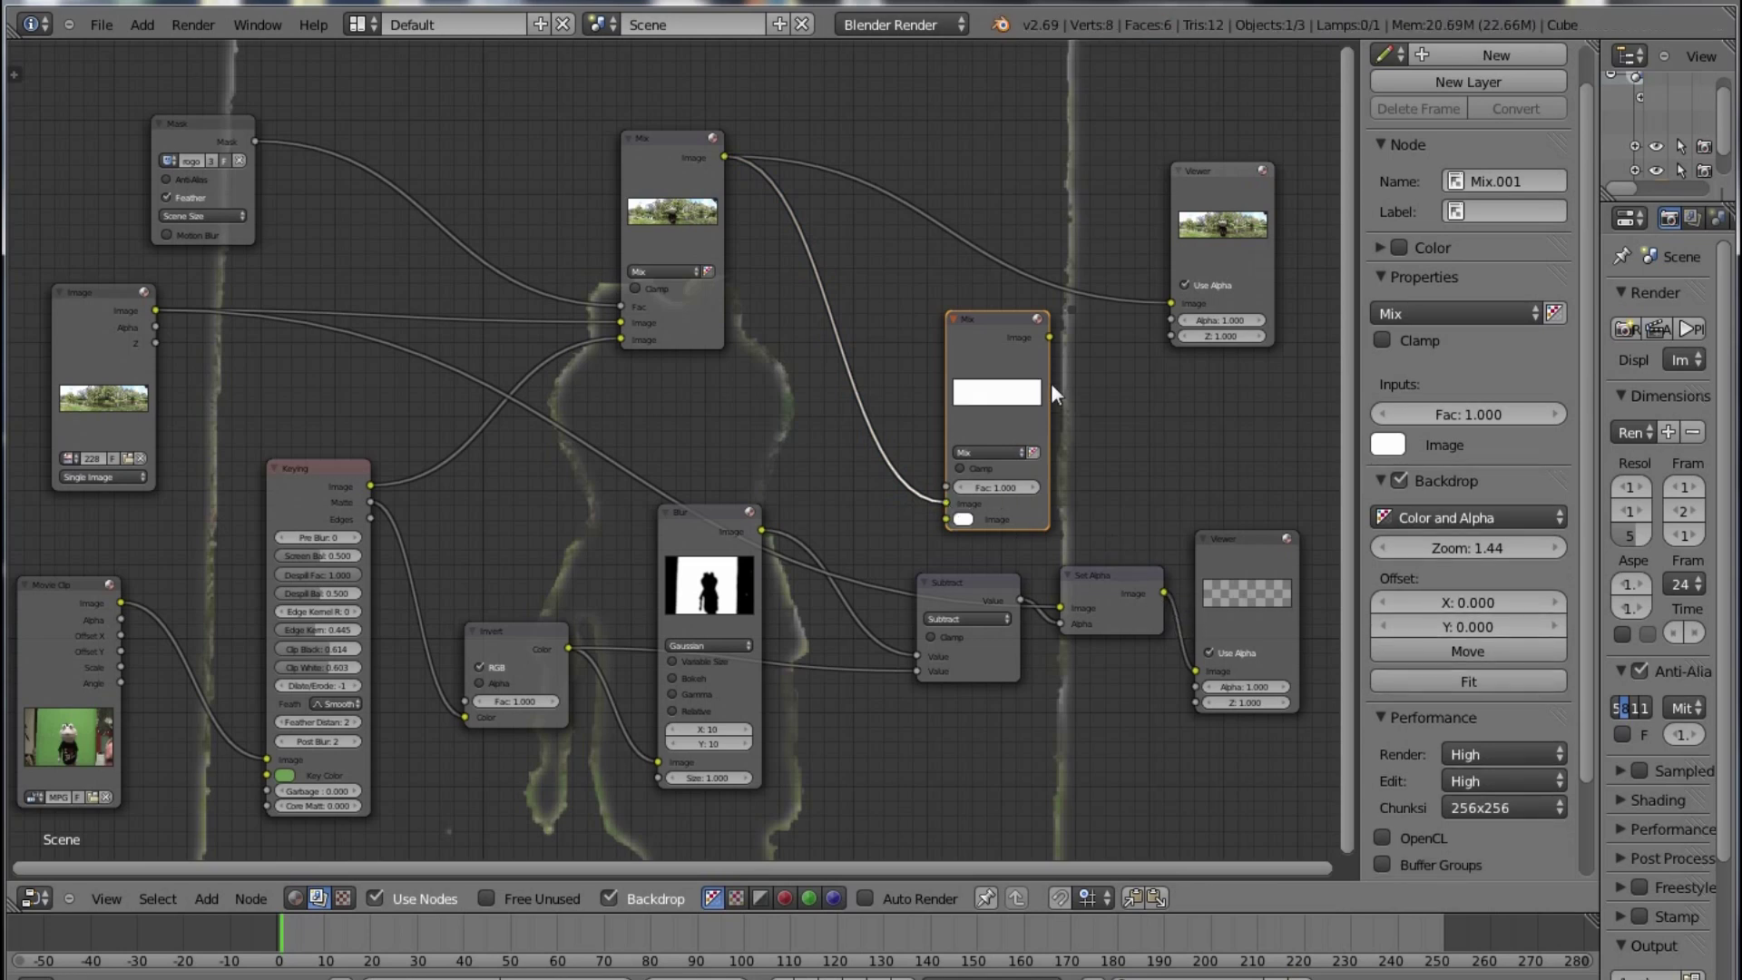
# Step: Connect the second Mix node's output to the lower Viewer and Set Alpha's output to its second Image input, with the Mix alpha option enabled
pyautogui.moveTo(1050, 337); pyautogui.dragTo(1198, 671)
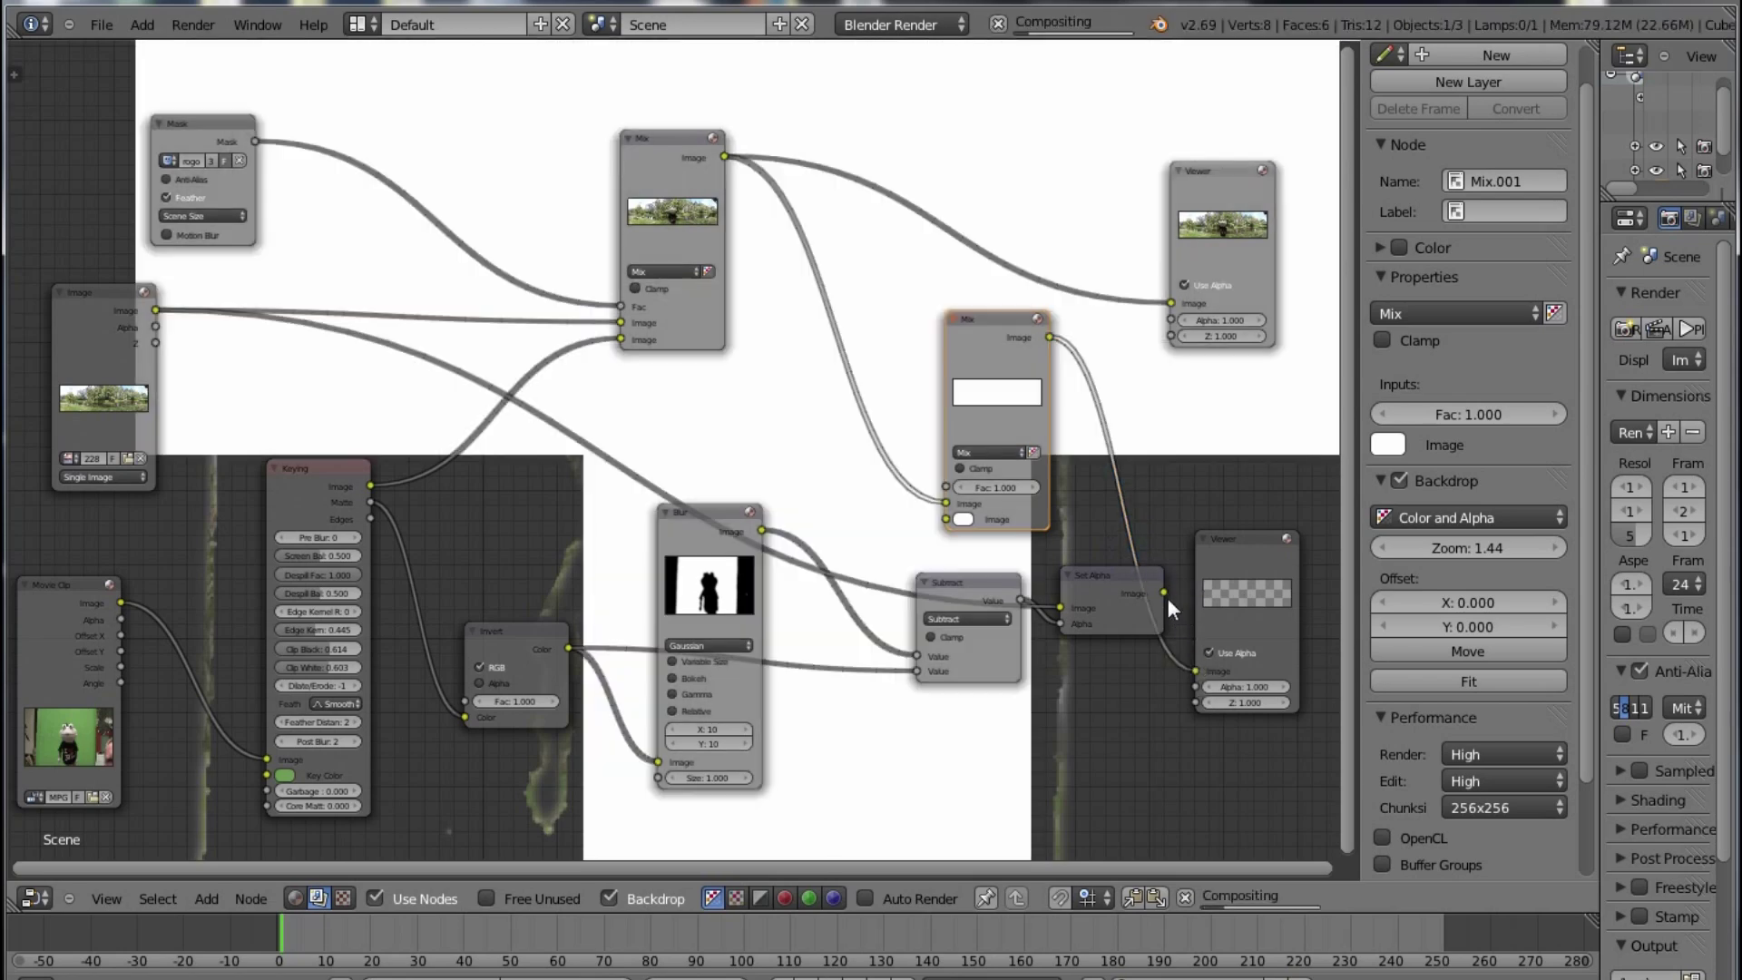
pyautogui.moveTo(1164, 593); pyautogui.dragTo(943, 523)
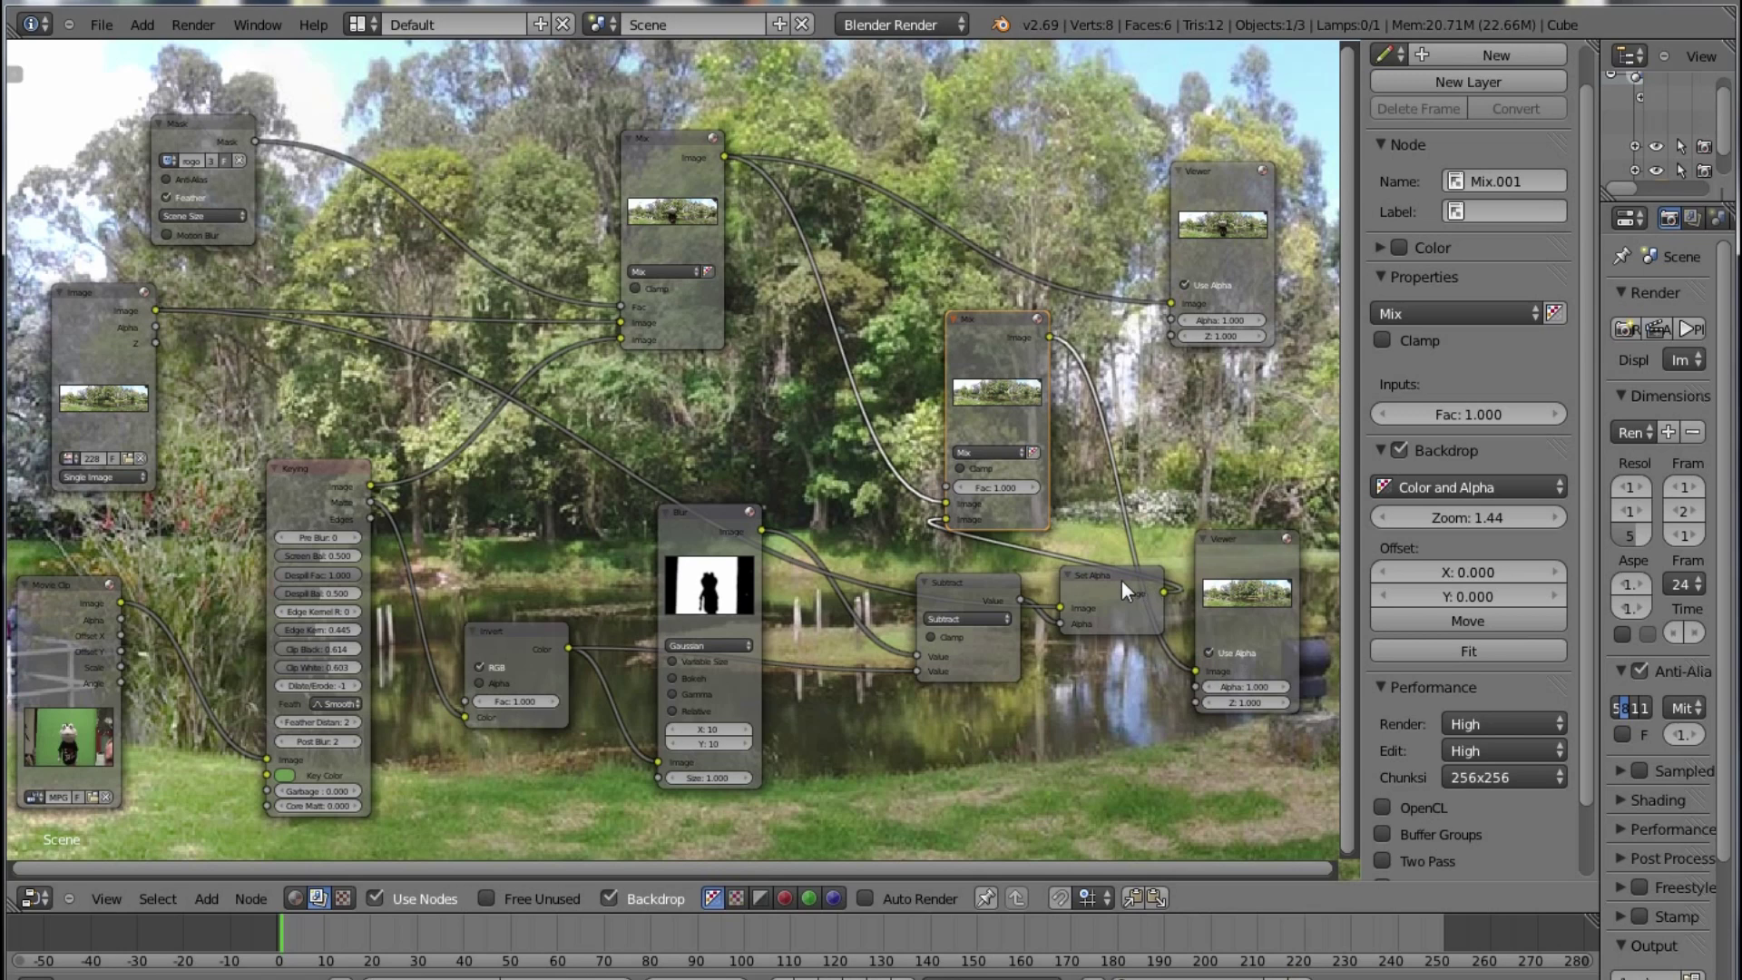
pyautogui.click(1033, 451)
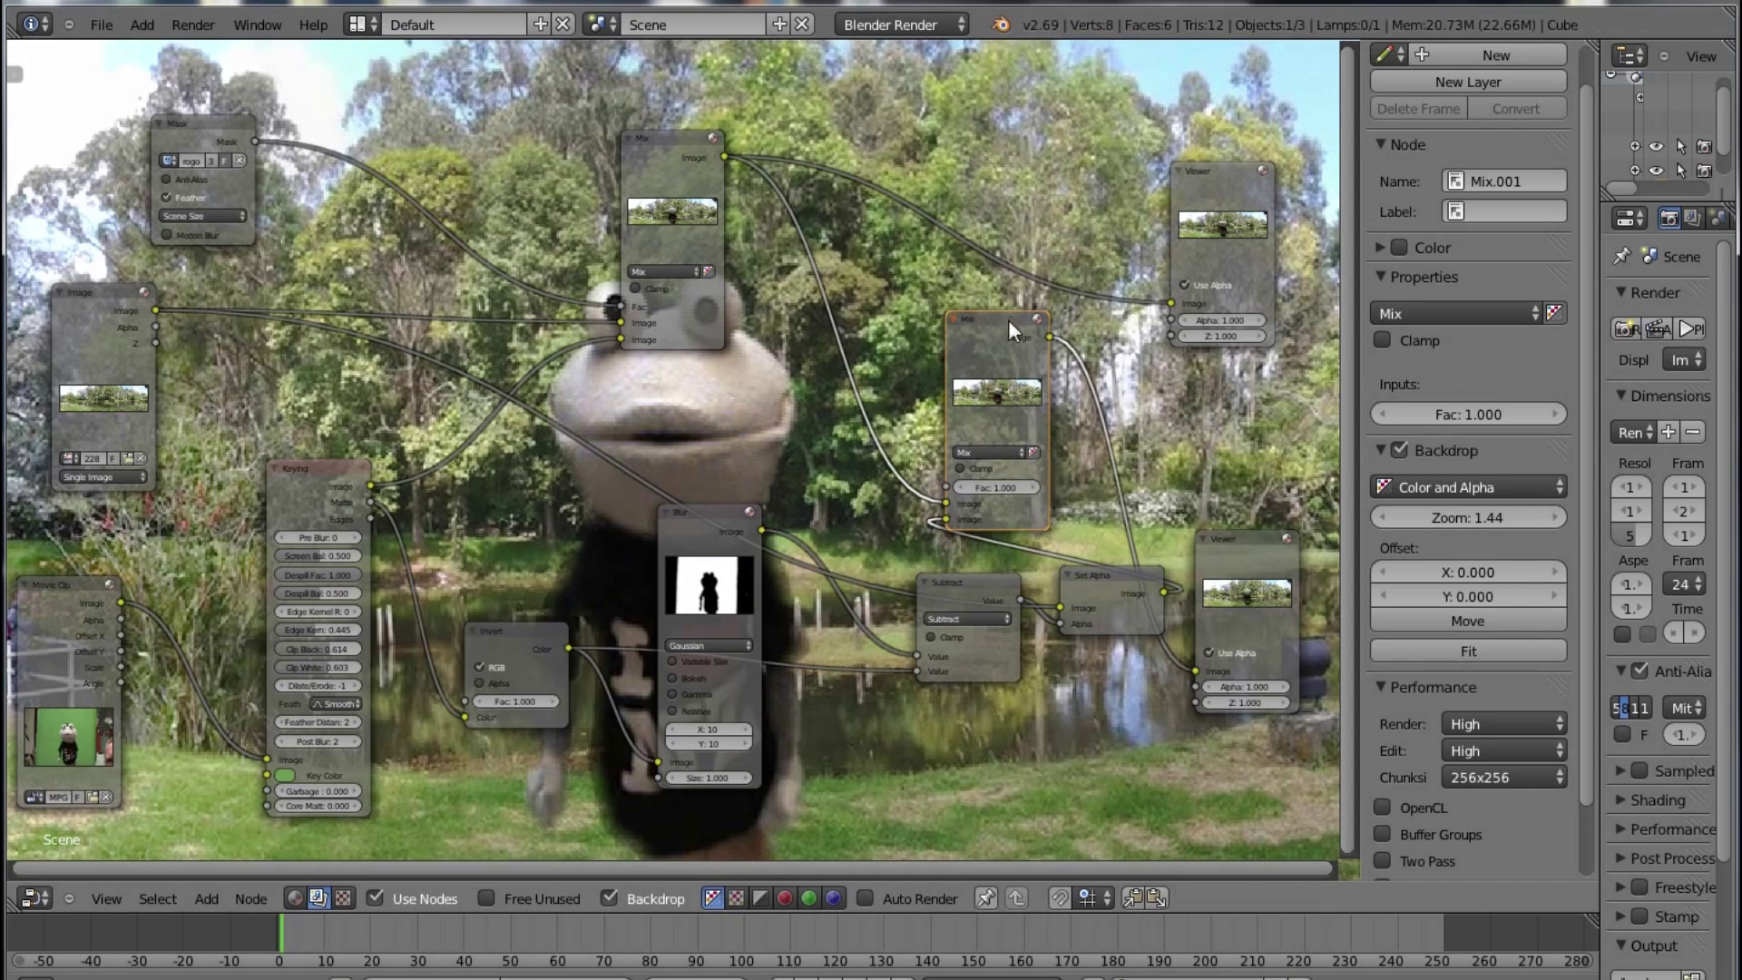
# Step: Move the first Mix node up off the puppet's face and compare the upper and lower Viewers' composites
pyautogui.moveTo(1008, 320); pyautogui.dragTo(997, 340)
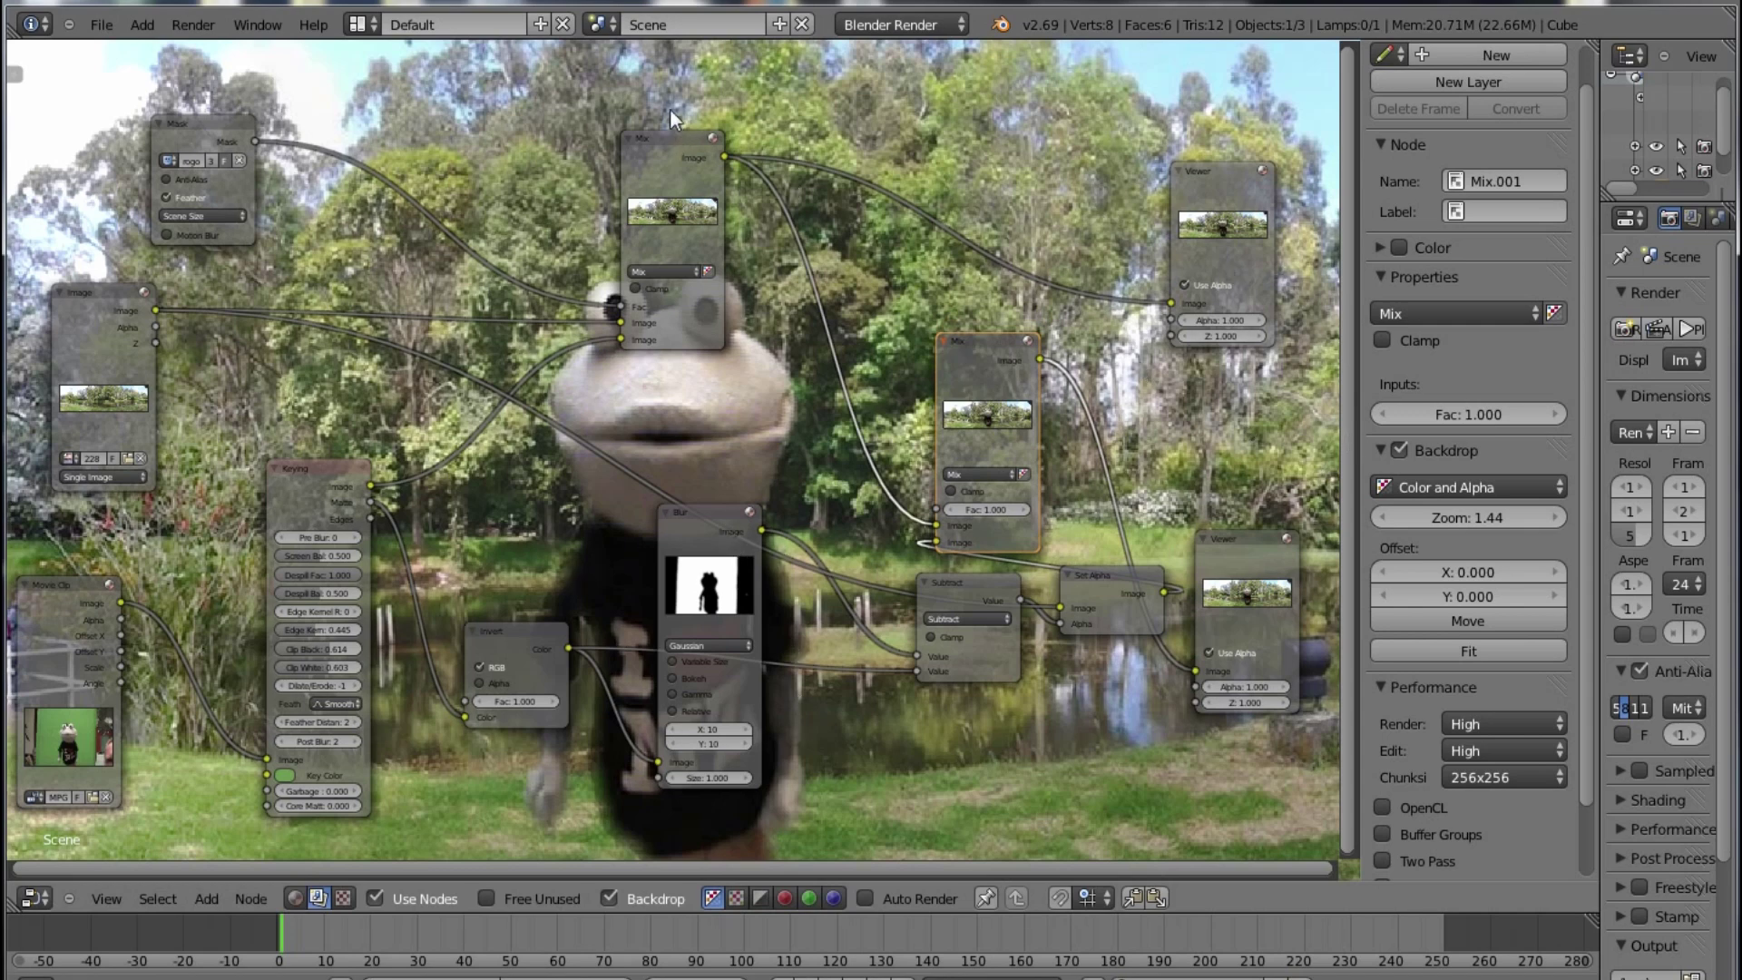
pyautogui.moveTo(671, 136); pyautogui.dragTo(674, 12)
pyautogui.click(1228, 164)
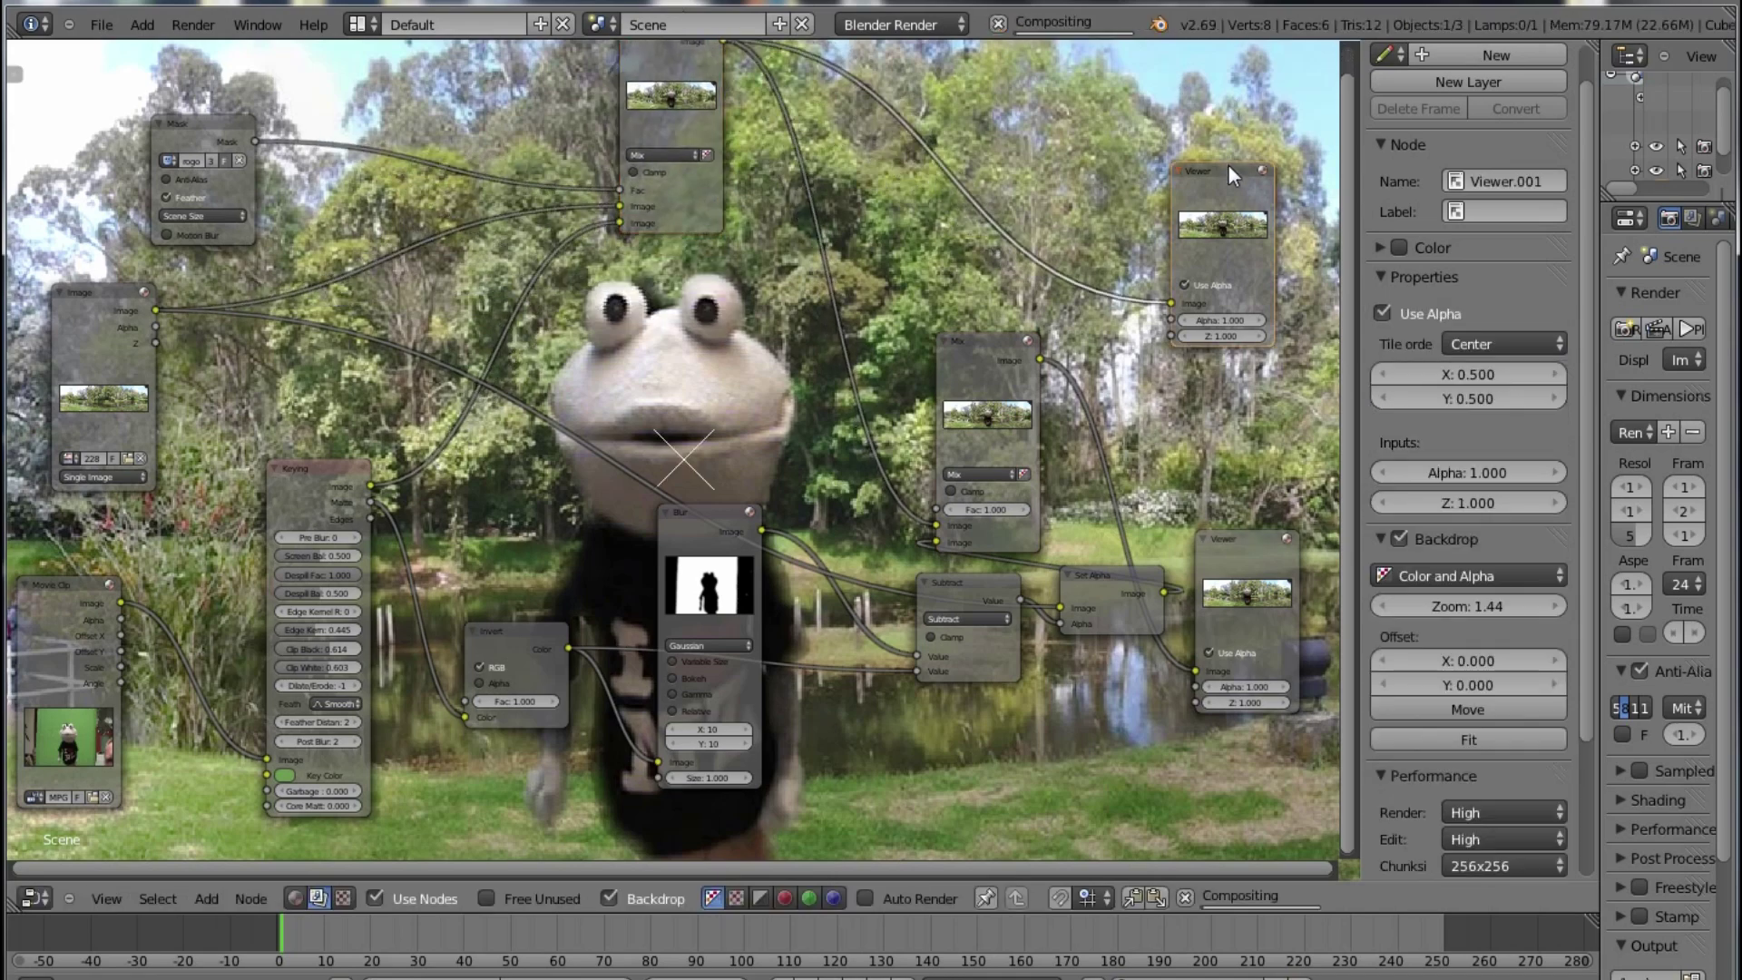
pyautogui.scroll(-2, 1228, 165)
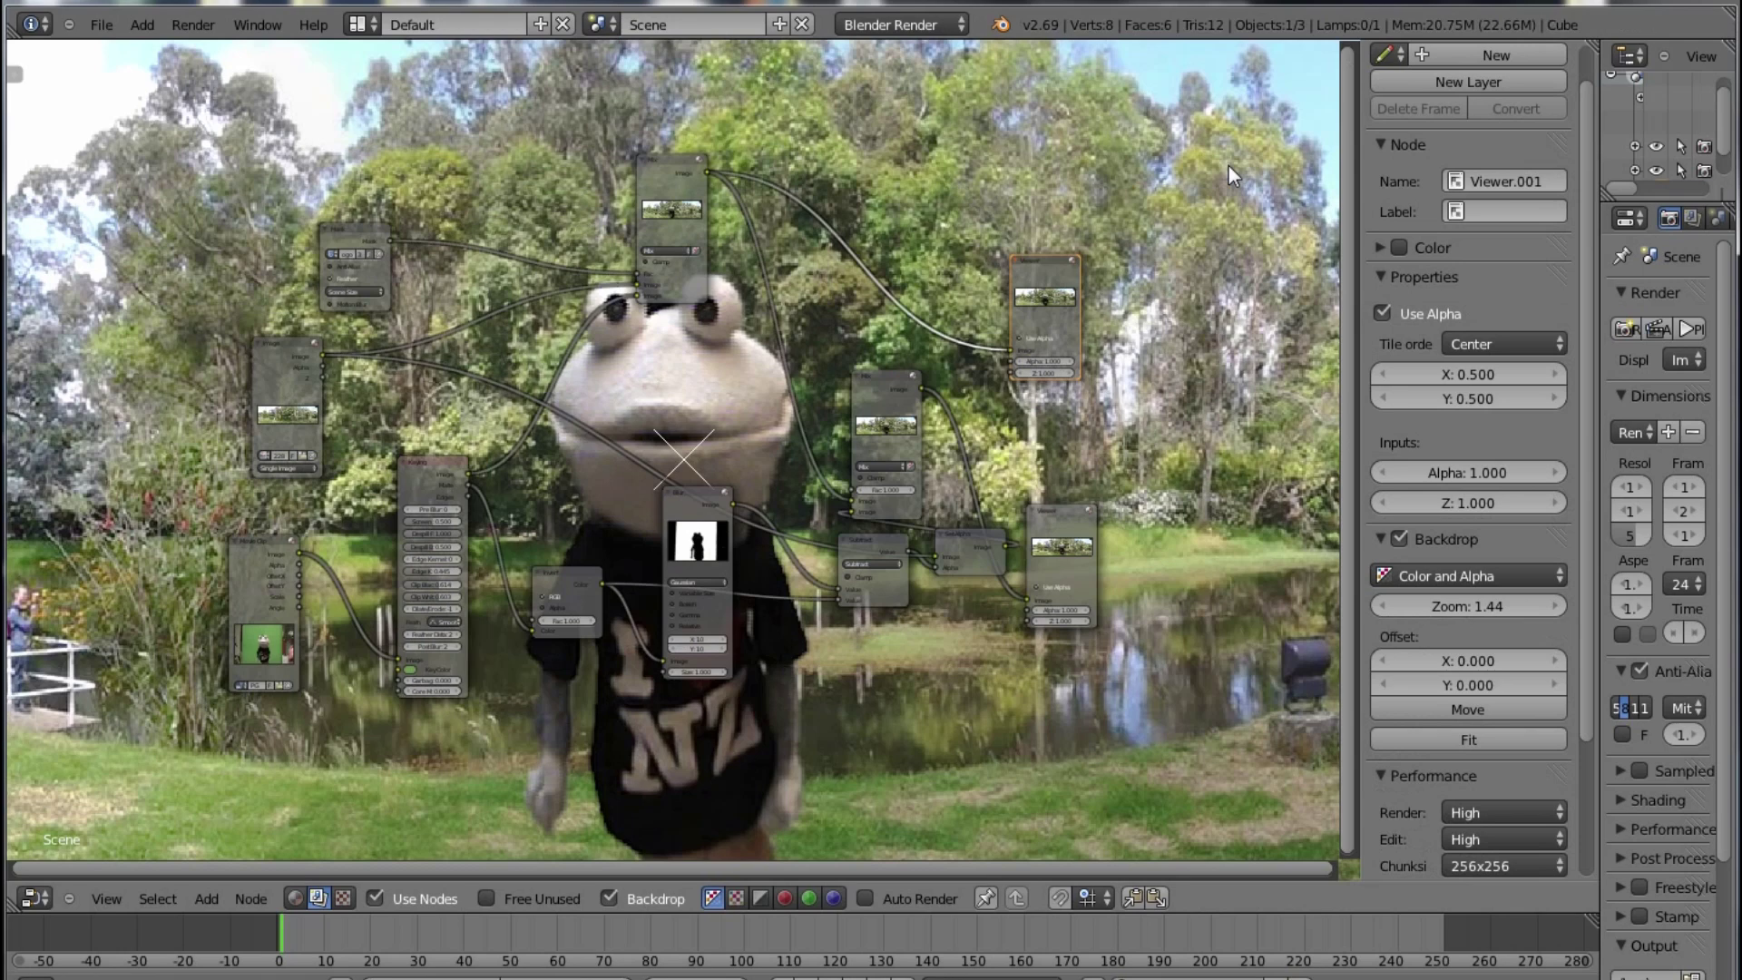
pyautogui.click(1055, 514)
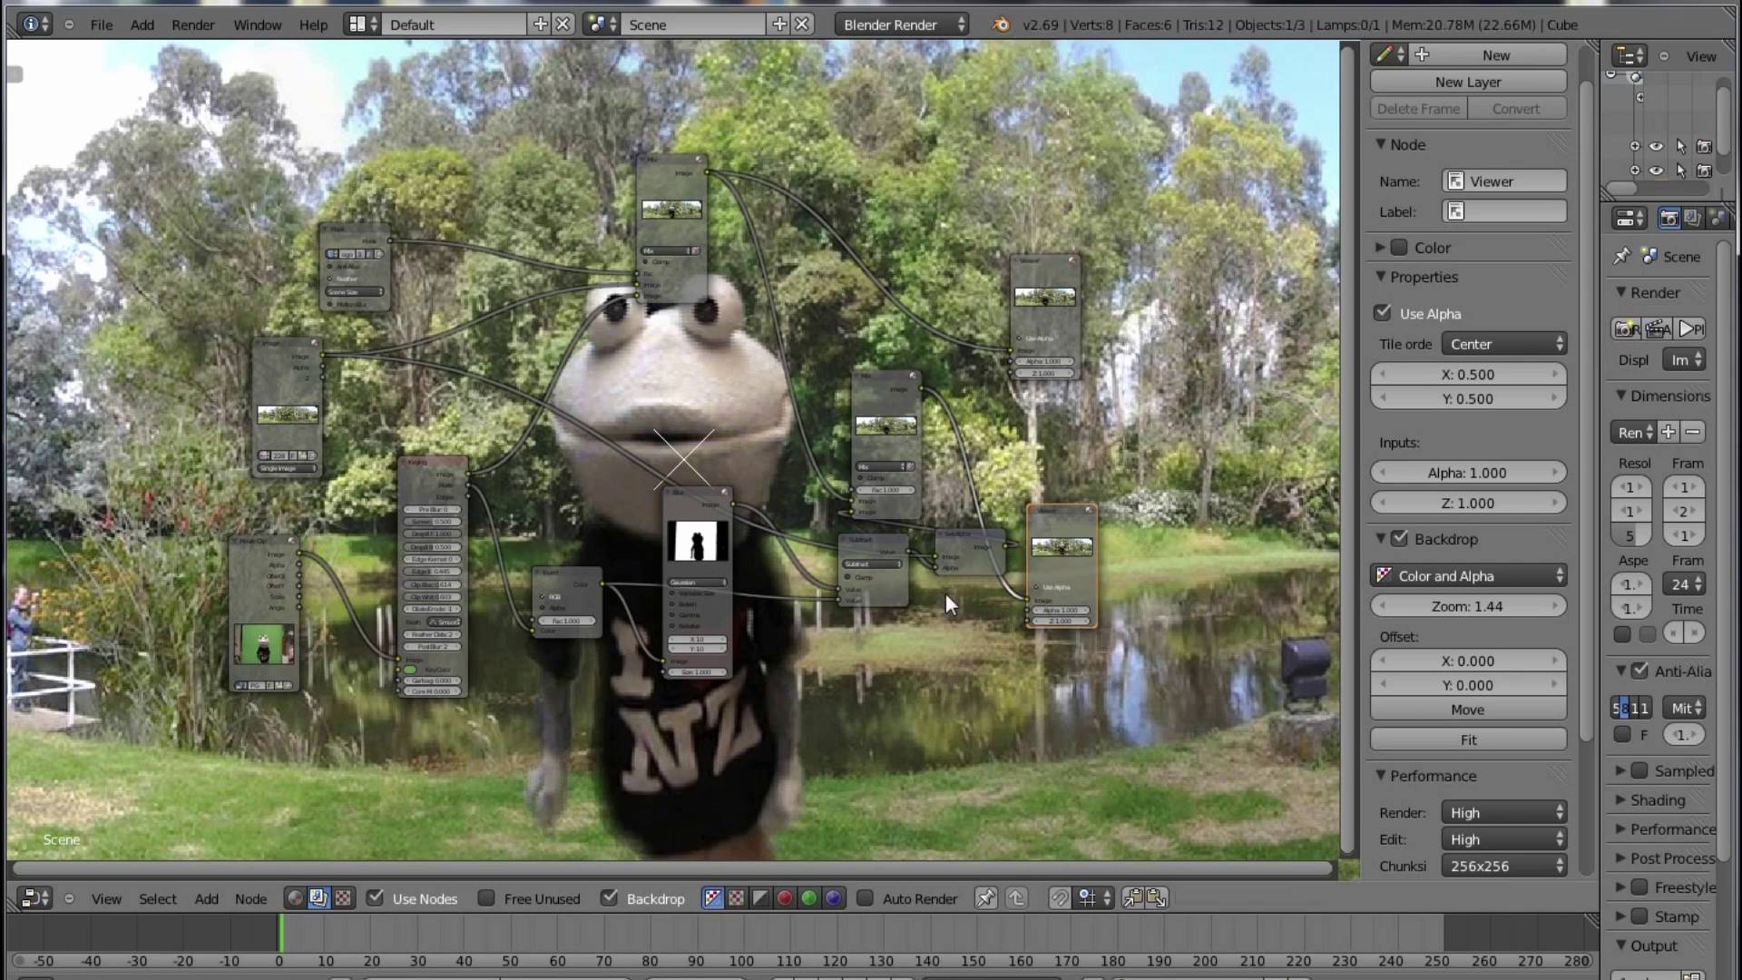
# Step: Set the second Mix node's Fac to 0.5
pyautogui.click(880, 377)
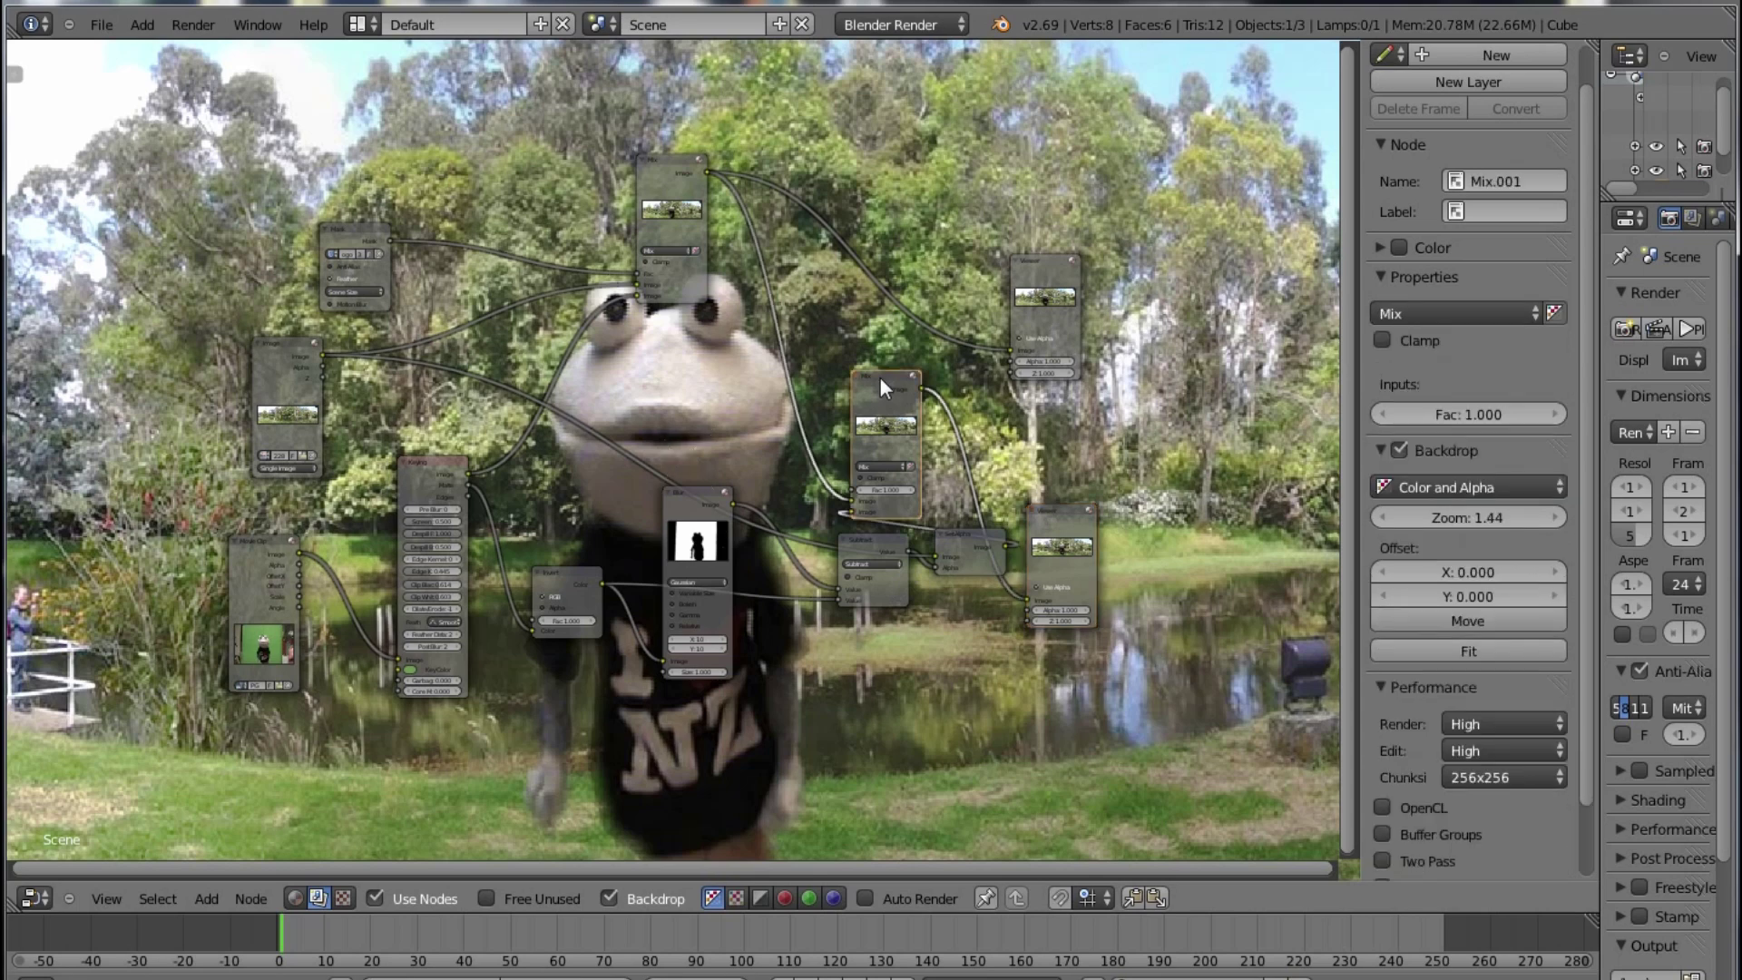
pyautogui.click(1473, 409)
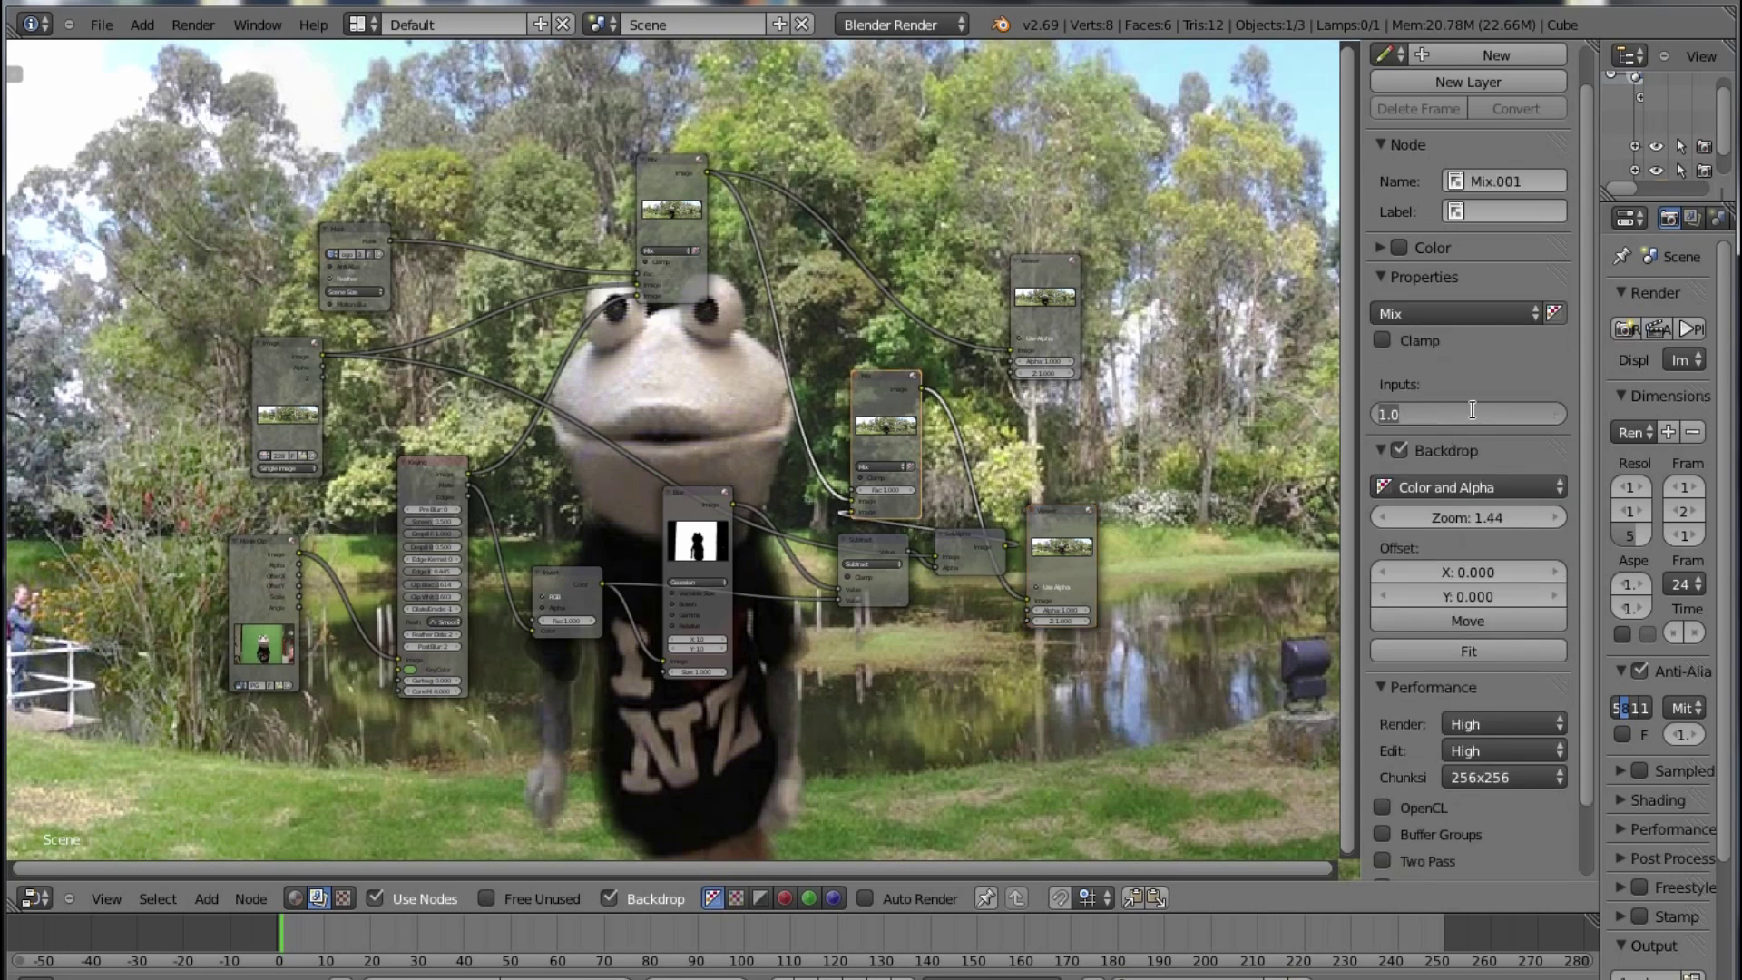
pyautogui.press('BackSpace')
pyautogui.press('Return')
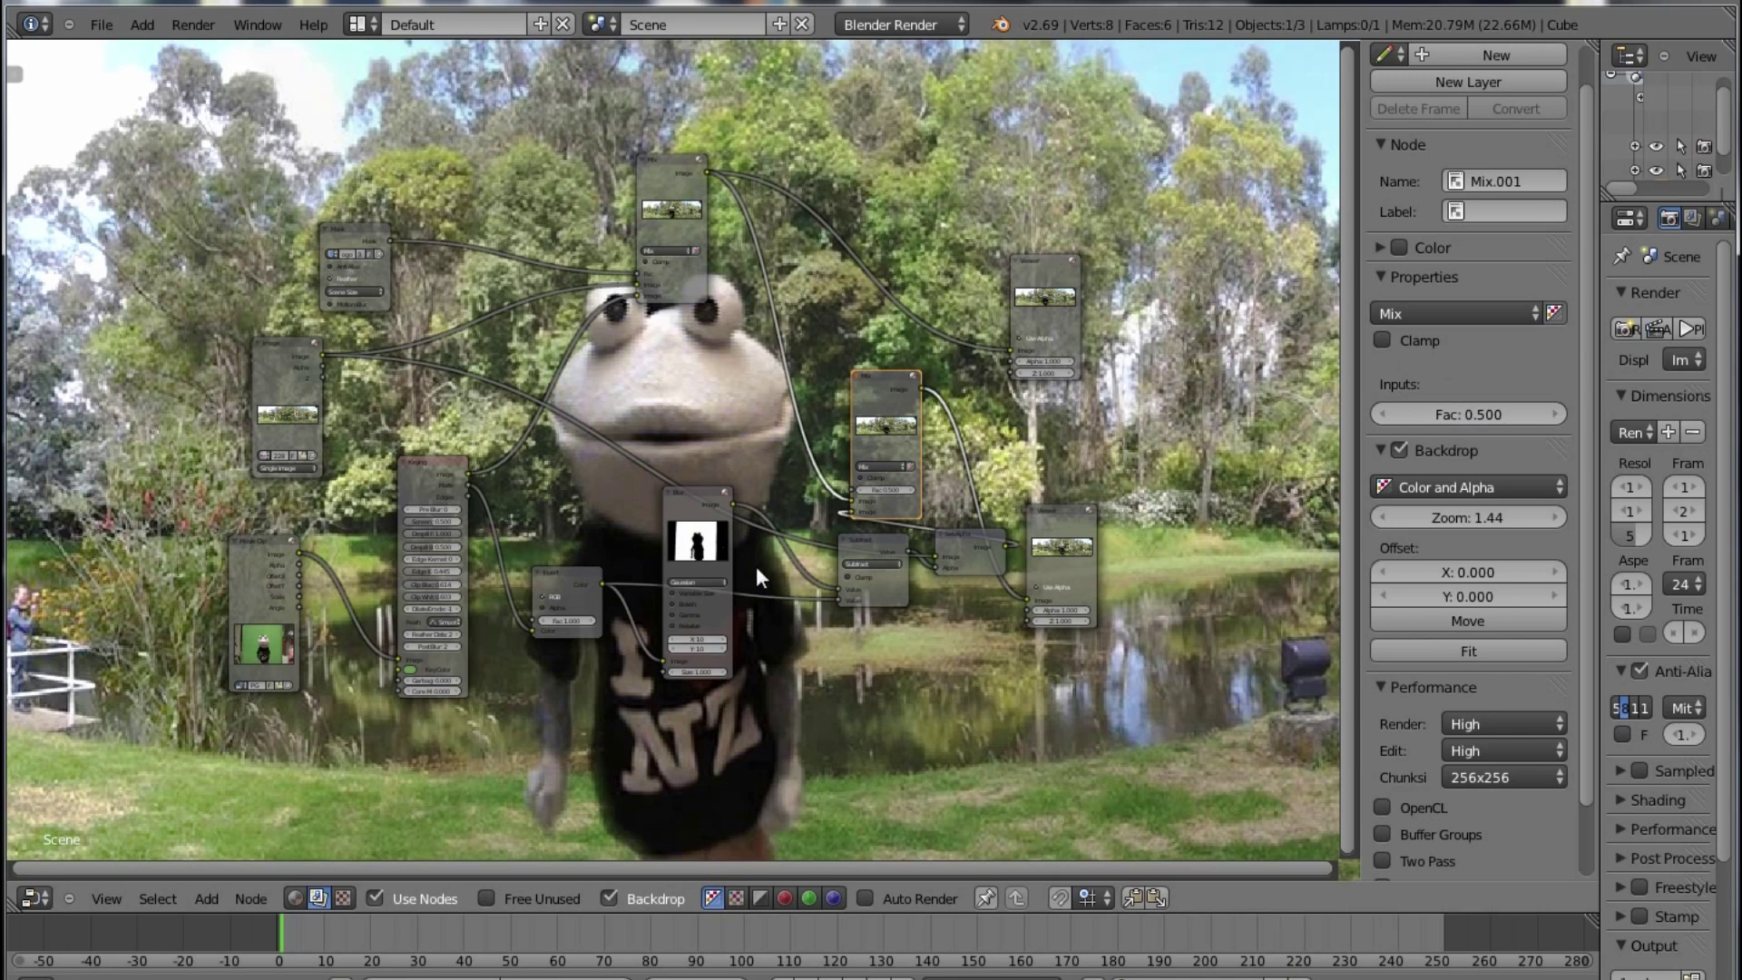
# Step: Set the Blur node's X and Y sizes both to 5
pyautogui.doubleClick(696, 648)
pyautogui.write('10')
pyautogui.click(701, 495)
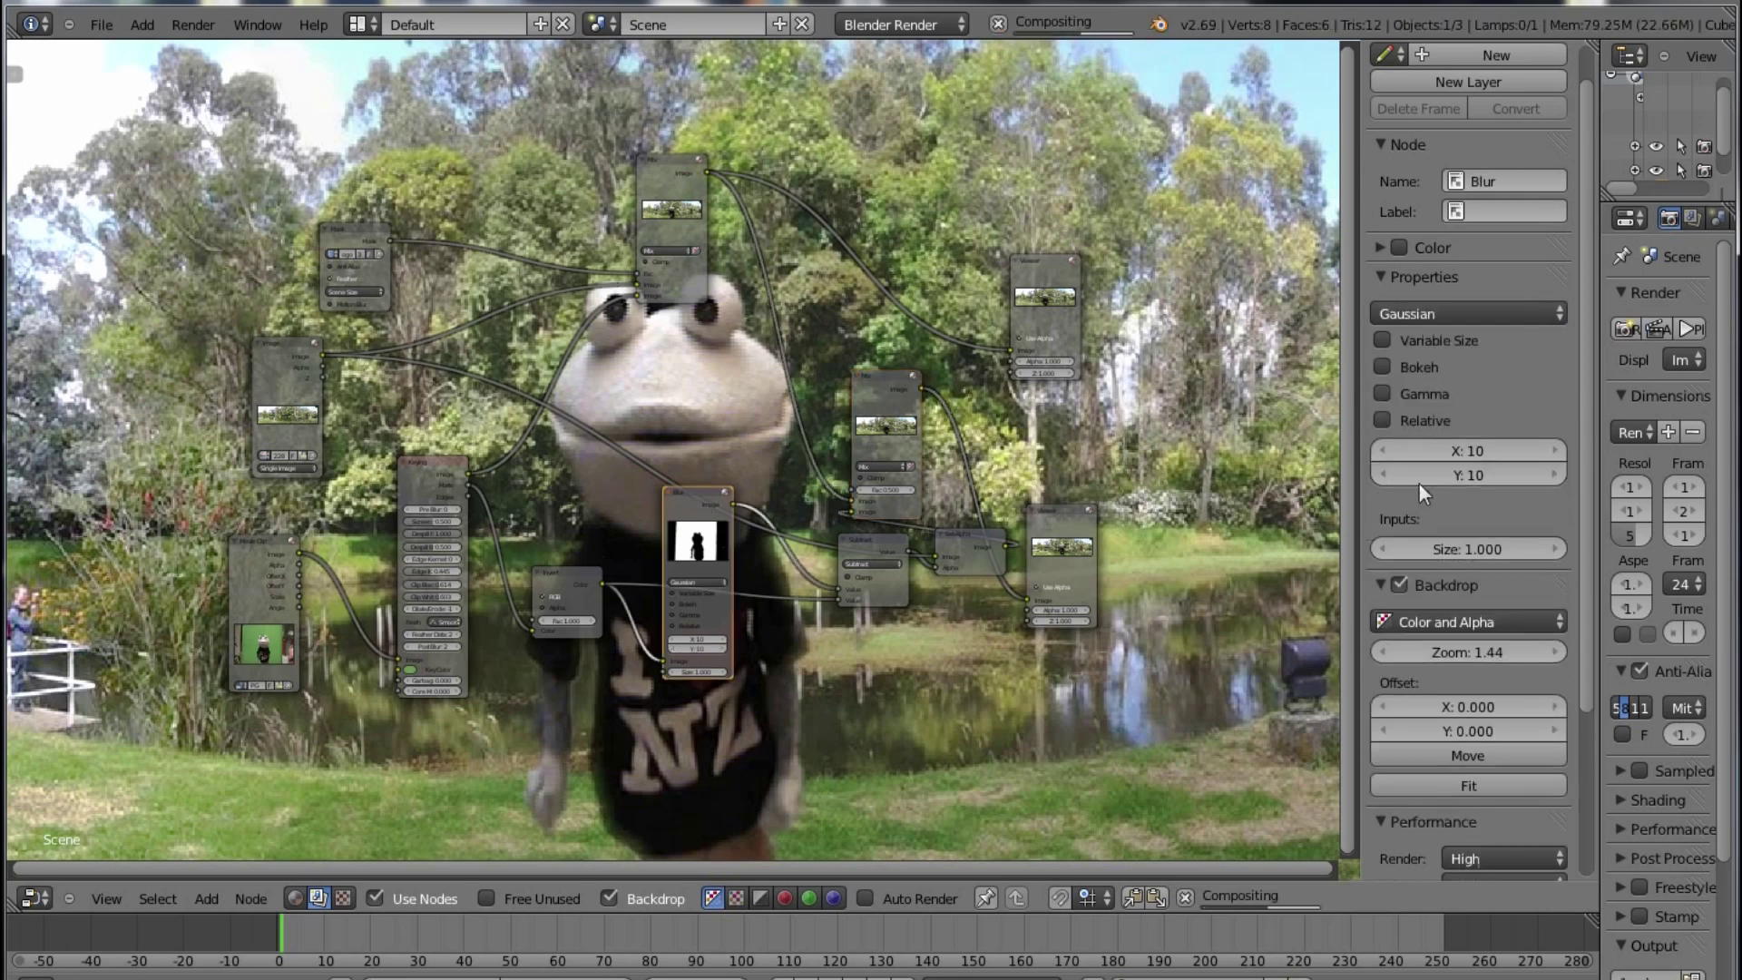
pyautogui.doubleClick(1475, 473)
pyautogui.write('5')
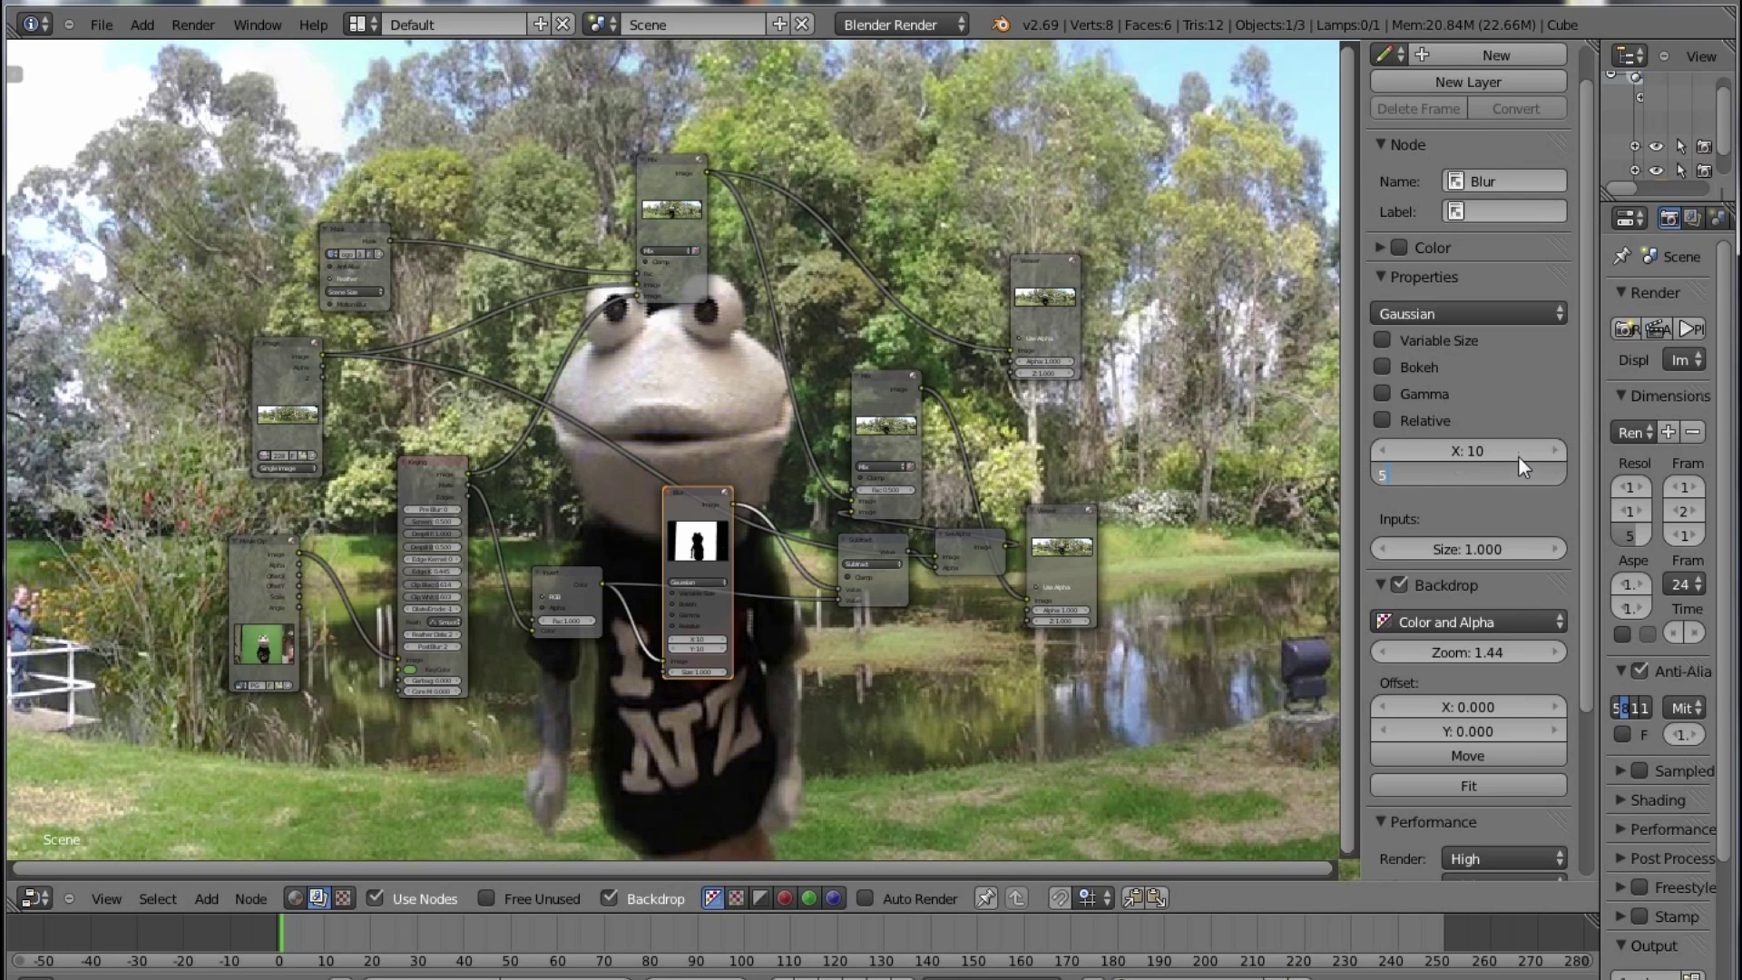
pyautogui.press('Return')
pyautogui.doubleClick(1494, 453)
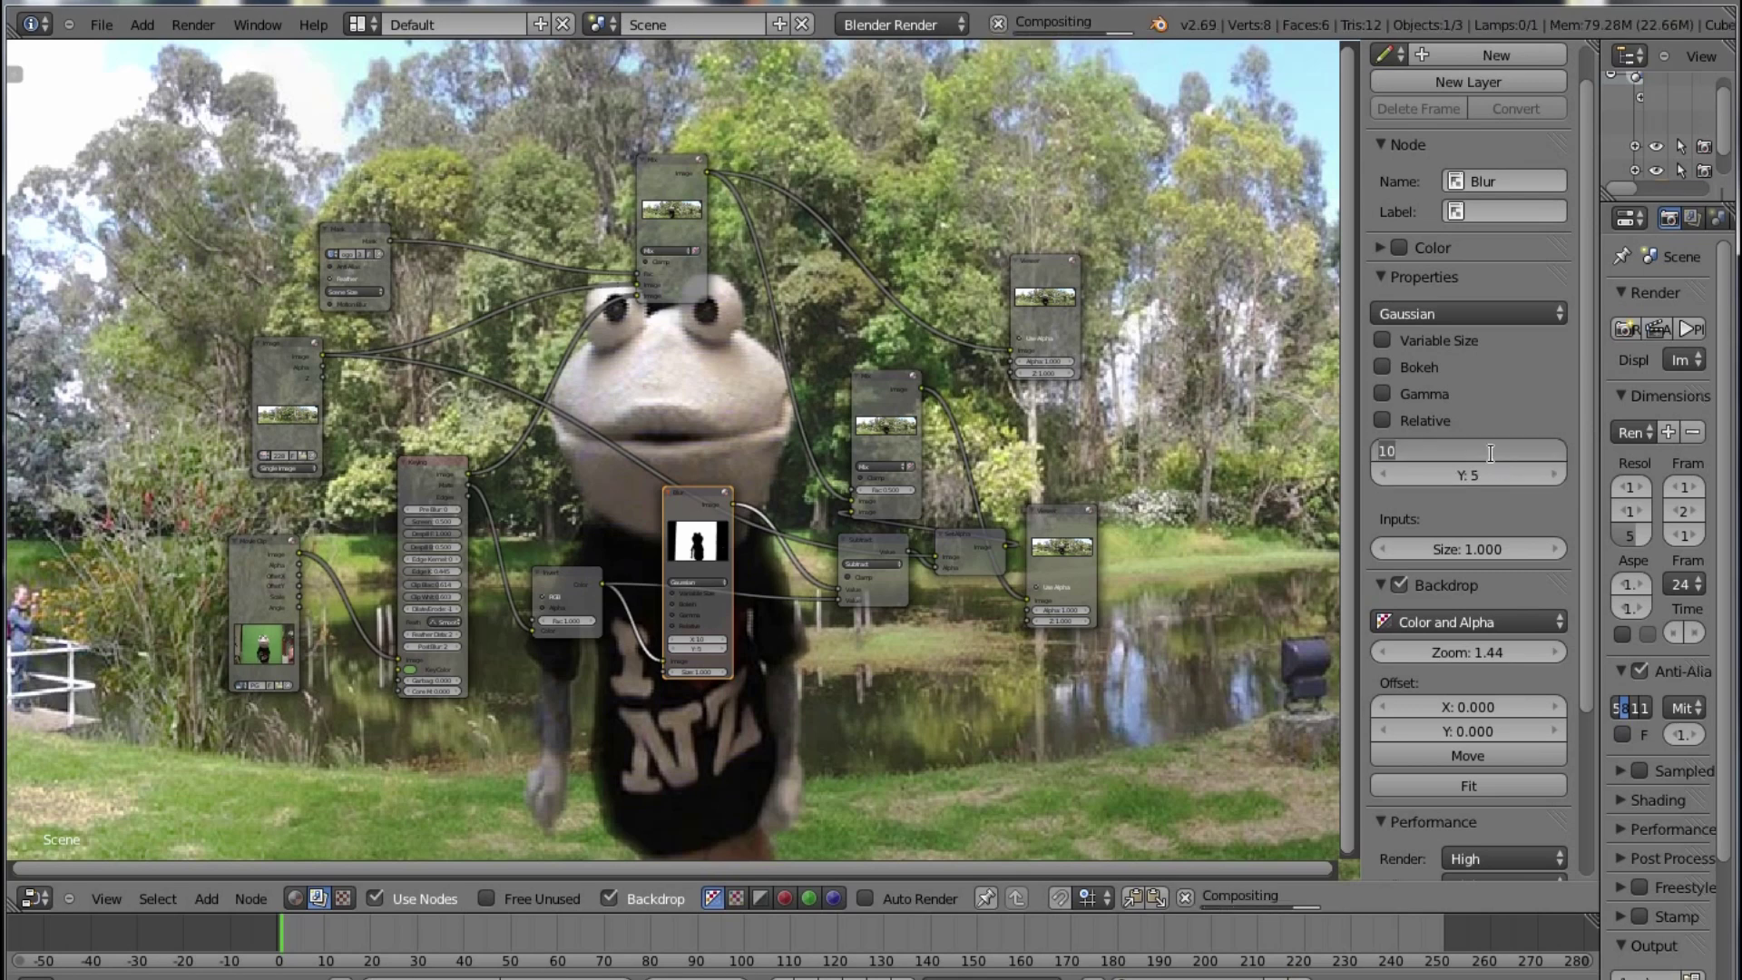
pyautogui.write('5')
pyautogui.press('Return')
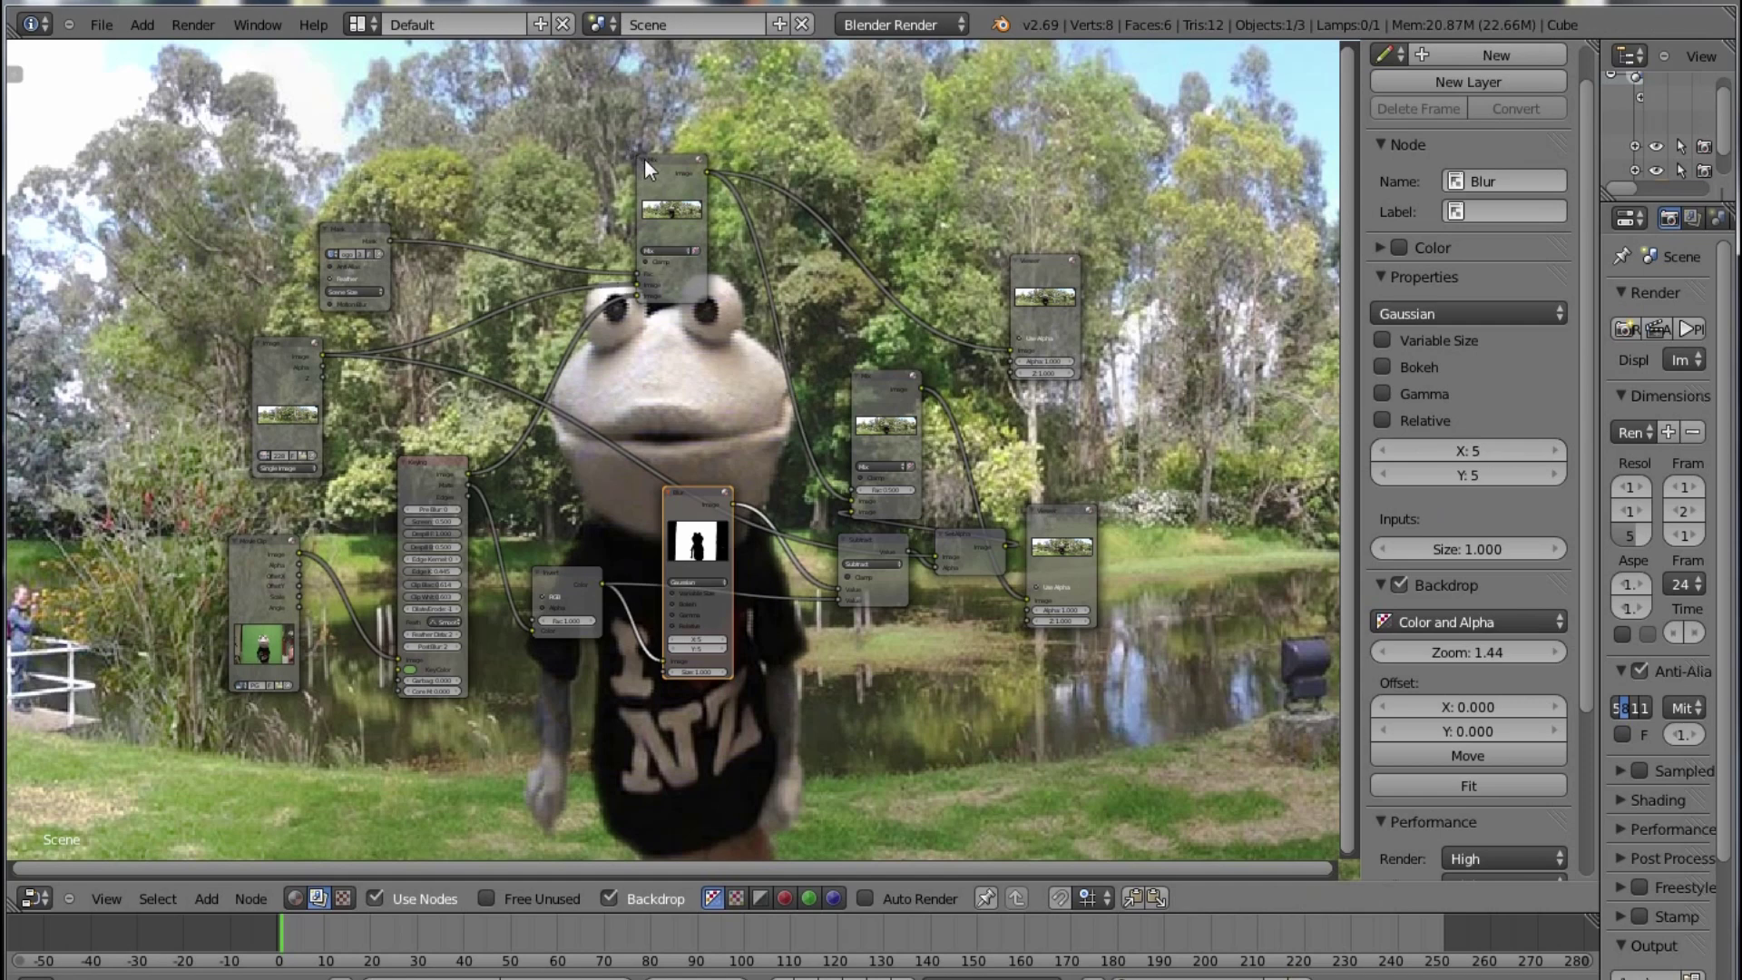
# Step: Combine the Invert, Blur, Subtract and Set Alpha nodes into one node group
pyautogui.click(539, 570)
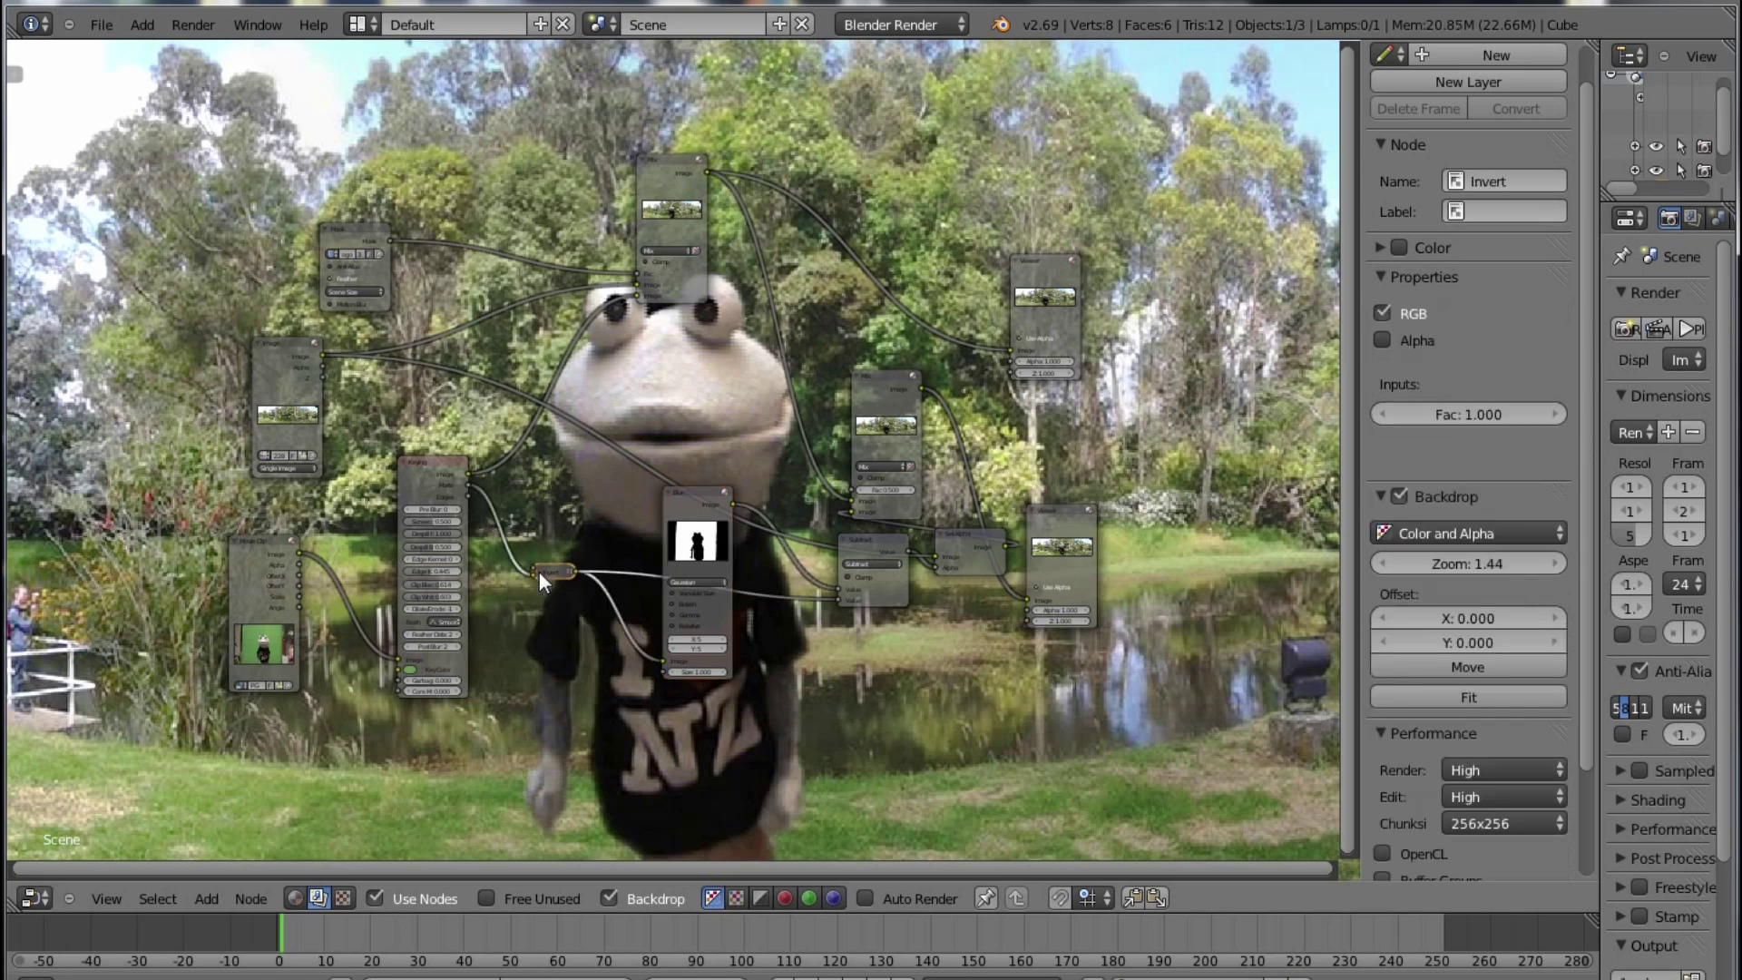
pyautogui.click(683, 503)
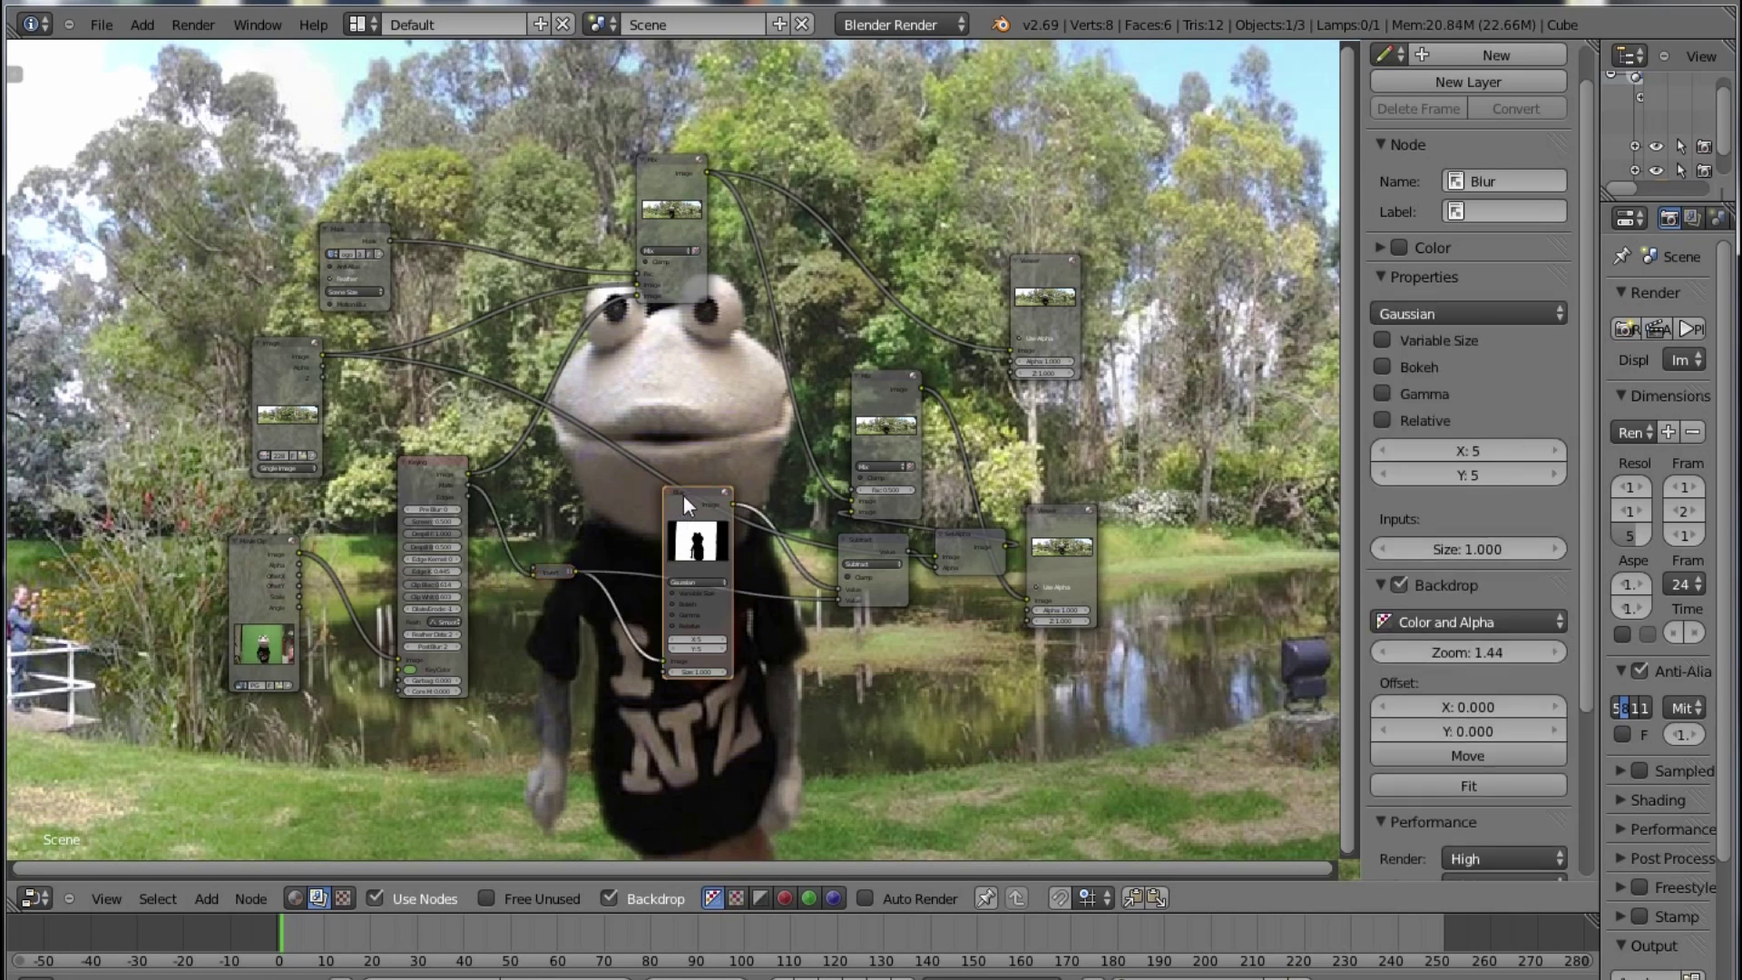
pyautogui.click(552, 571)
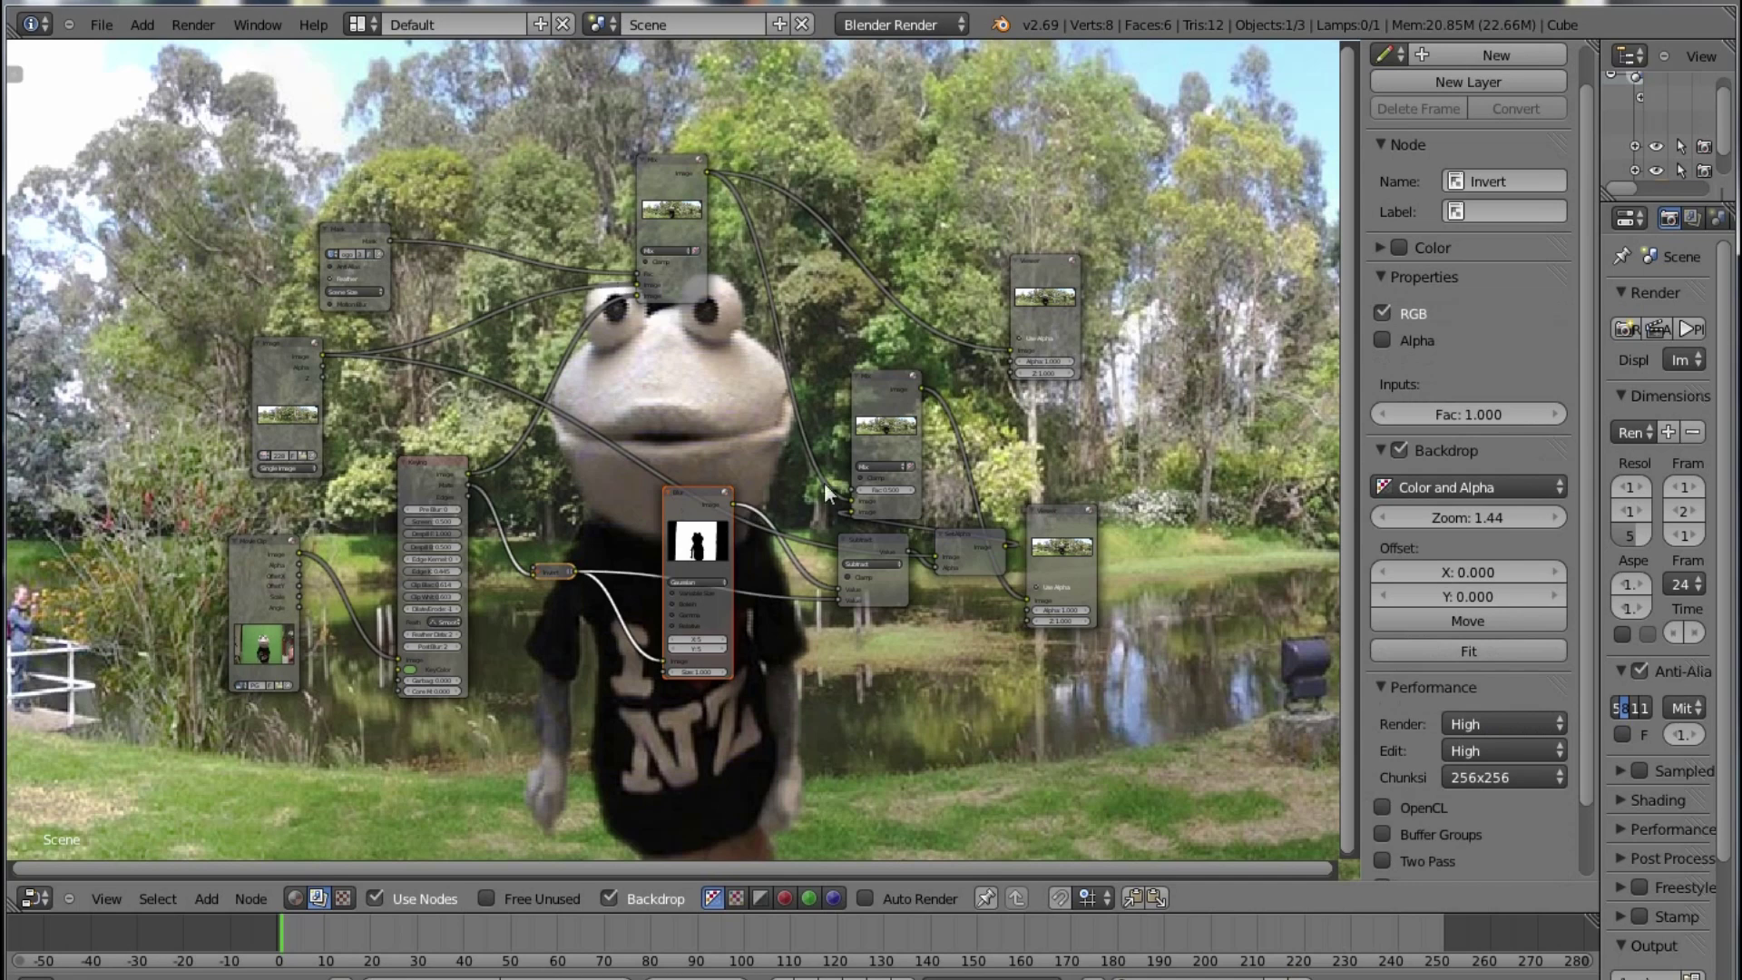
pyautogui.click(858, 542)
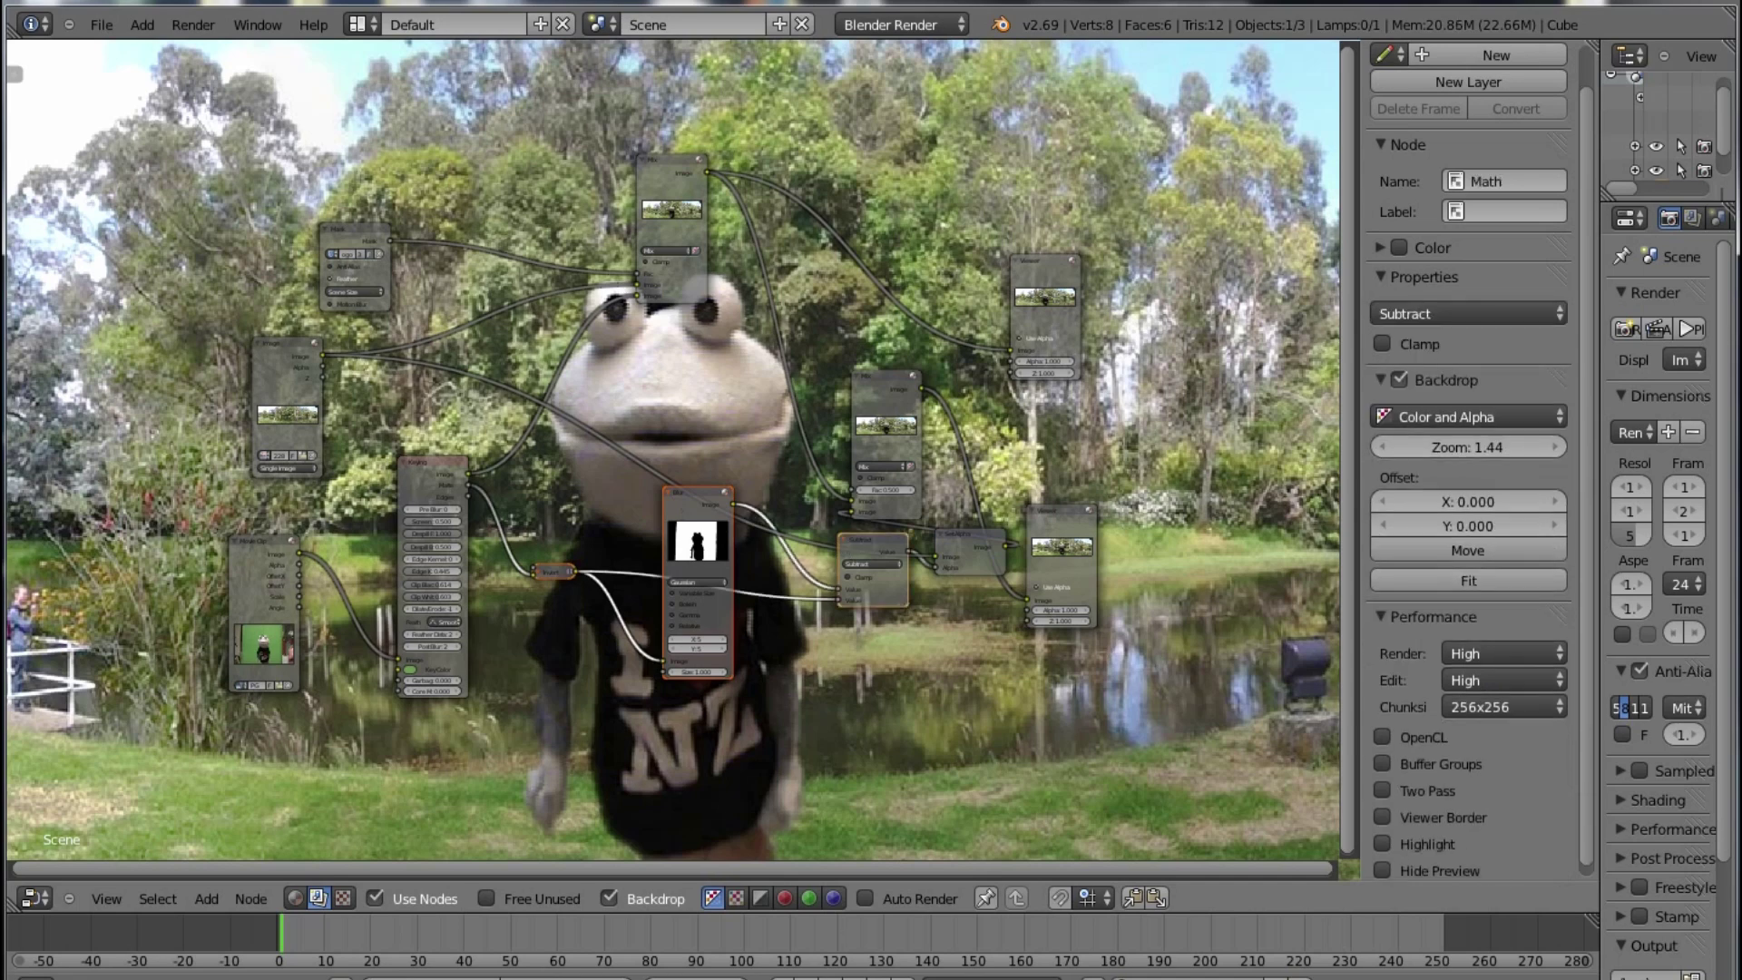
pyautogui.click(971, 542)
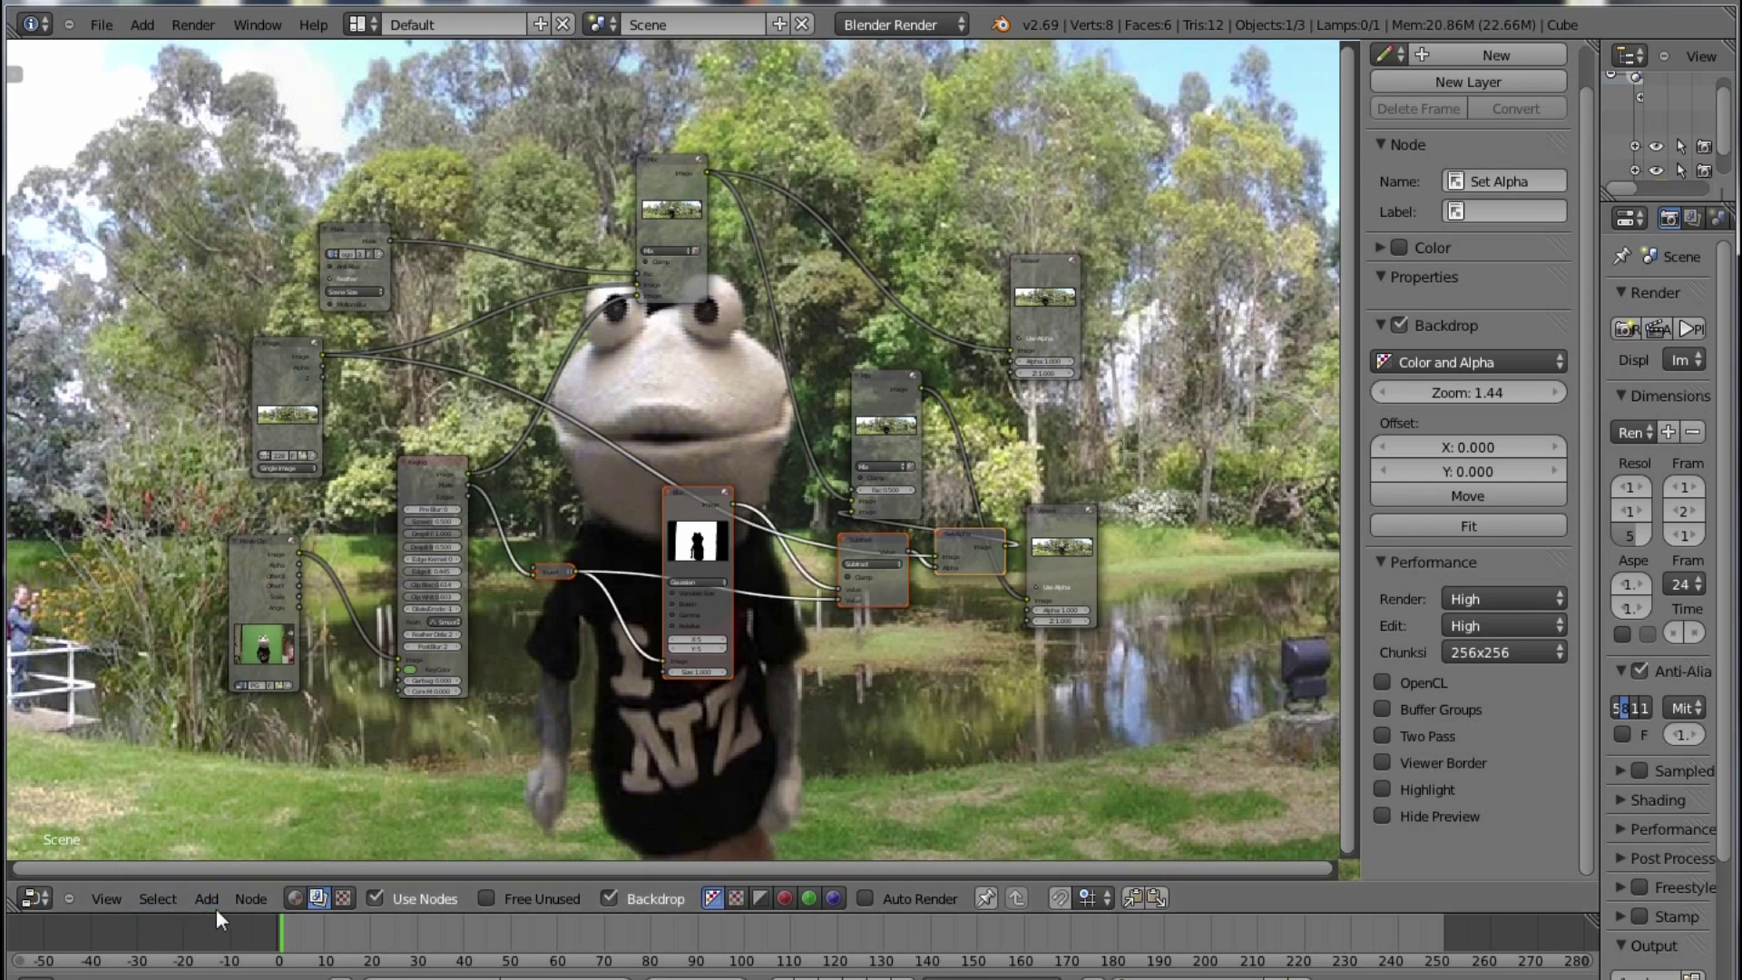
pyautogui.click(249, 898)
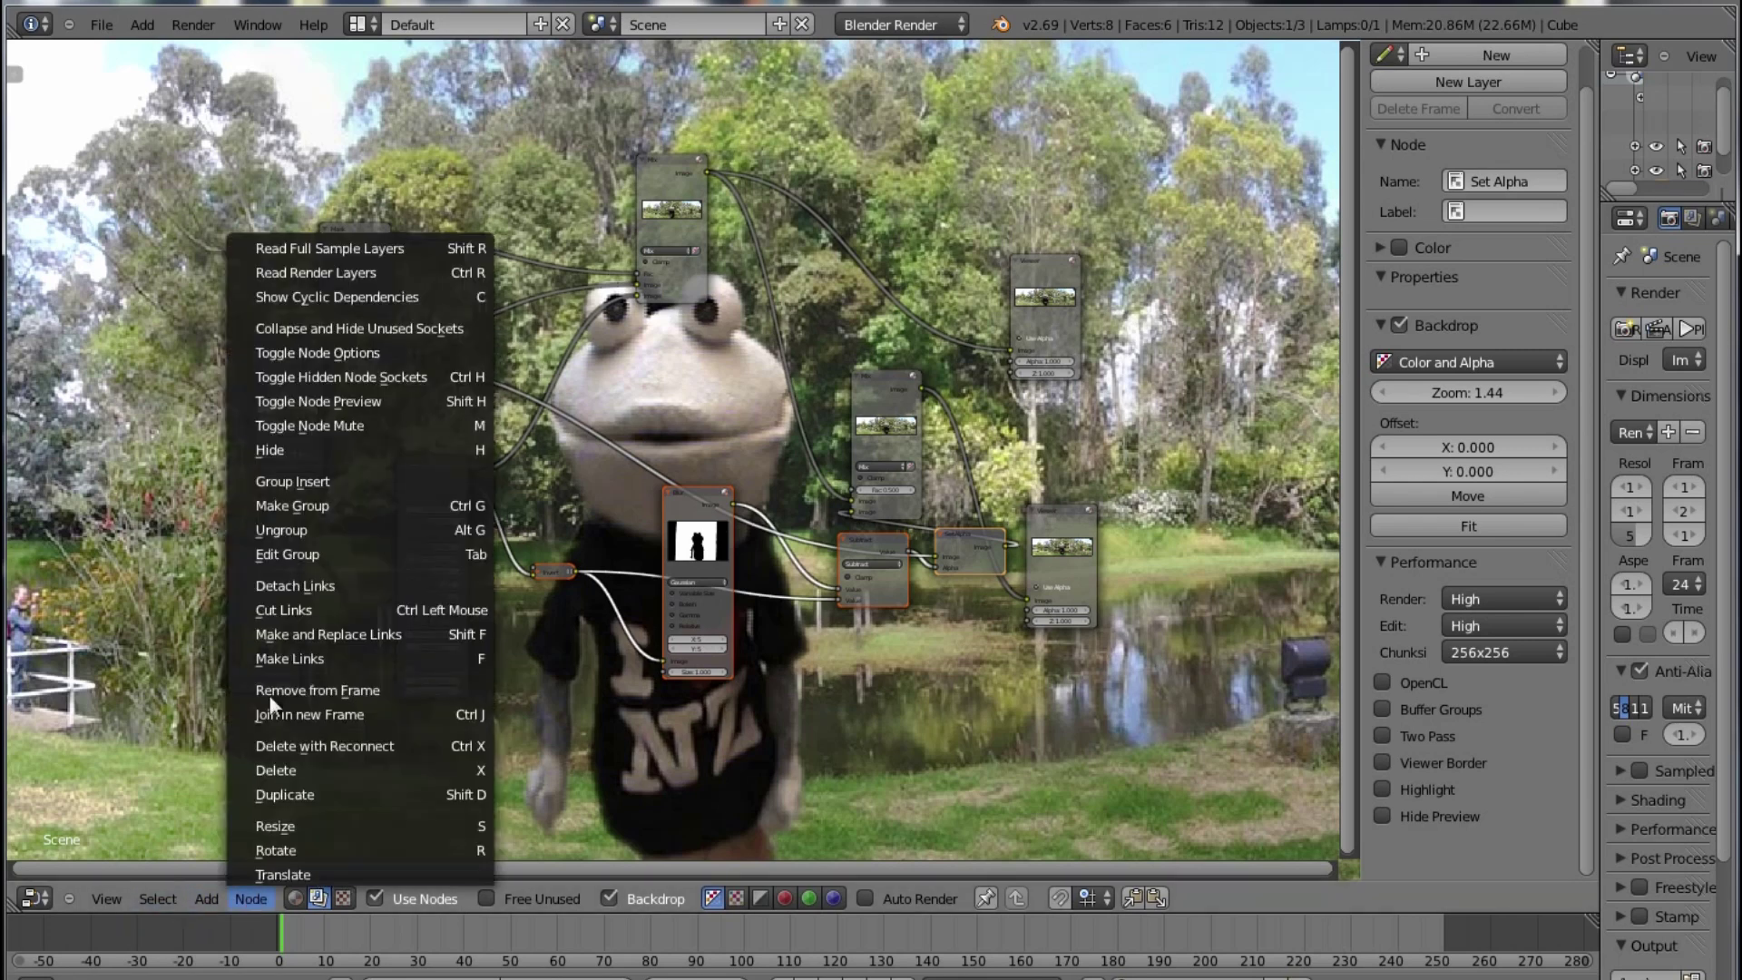
pyautogui.click(278, 507)
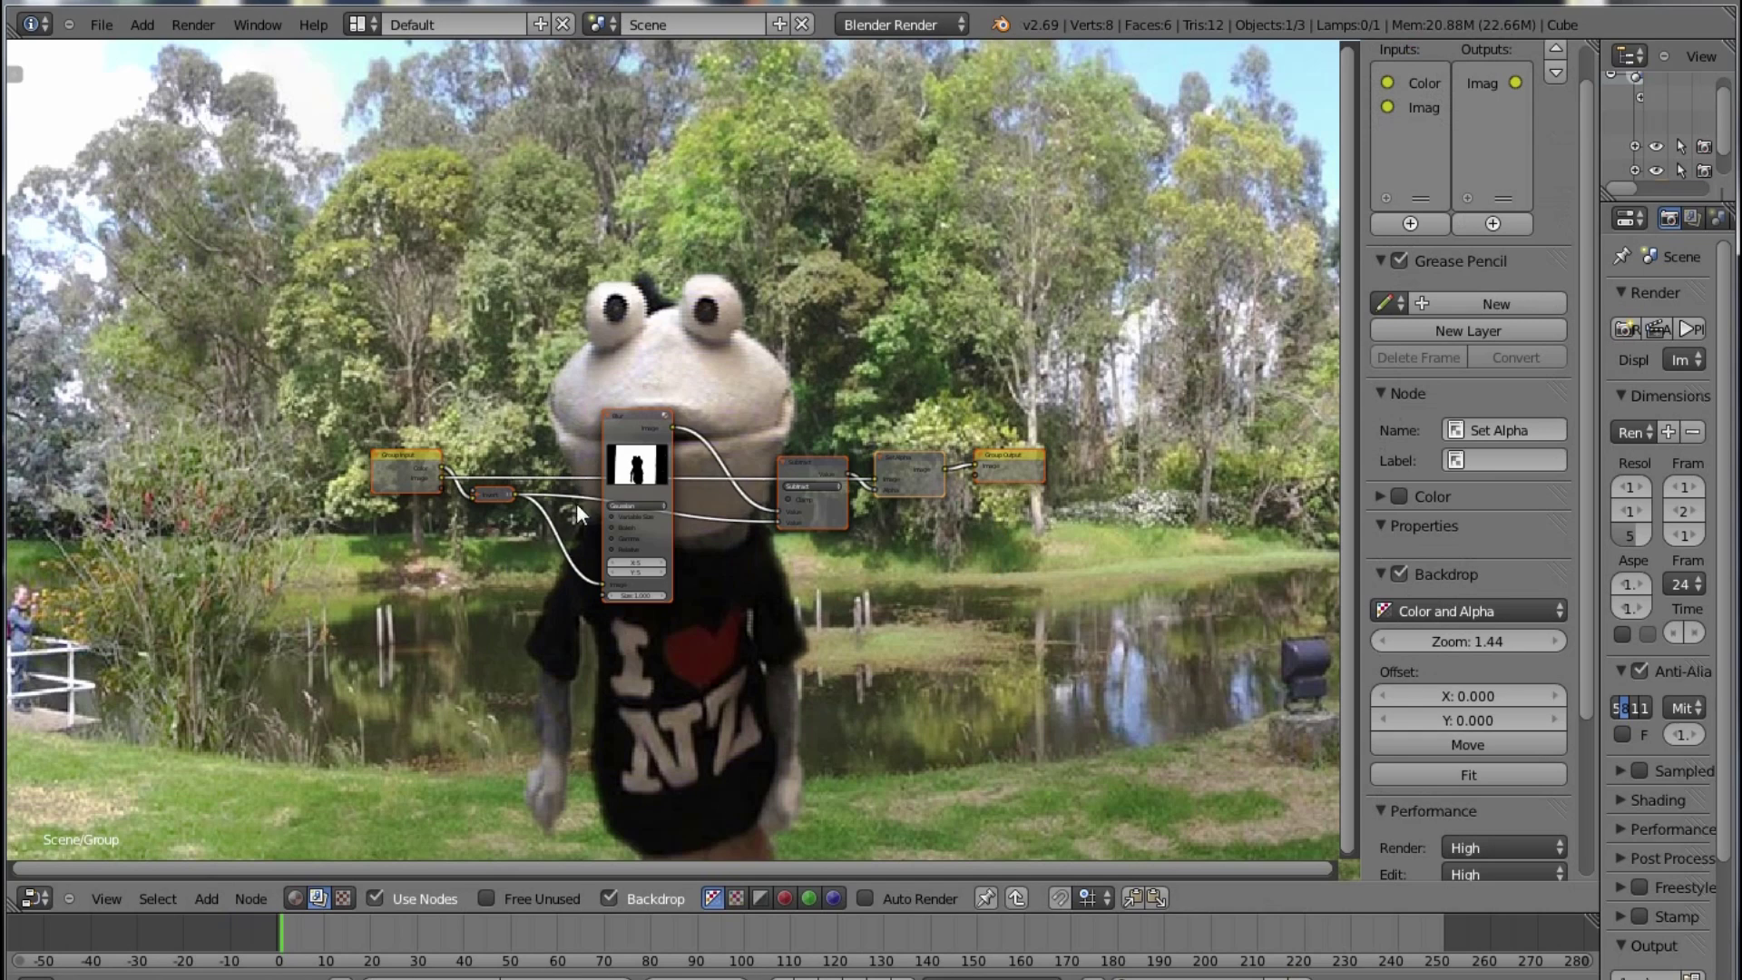
# Step: Exit the group and place its node between the Keying node and the second Mix node, lower down over the puppet's shirt
pyautogui.press('Tab')
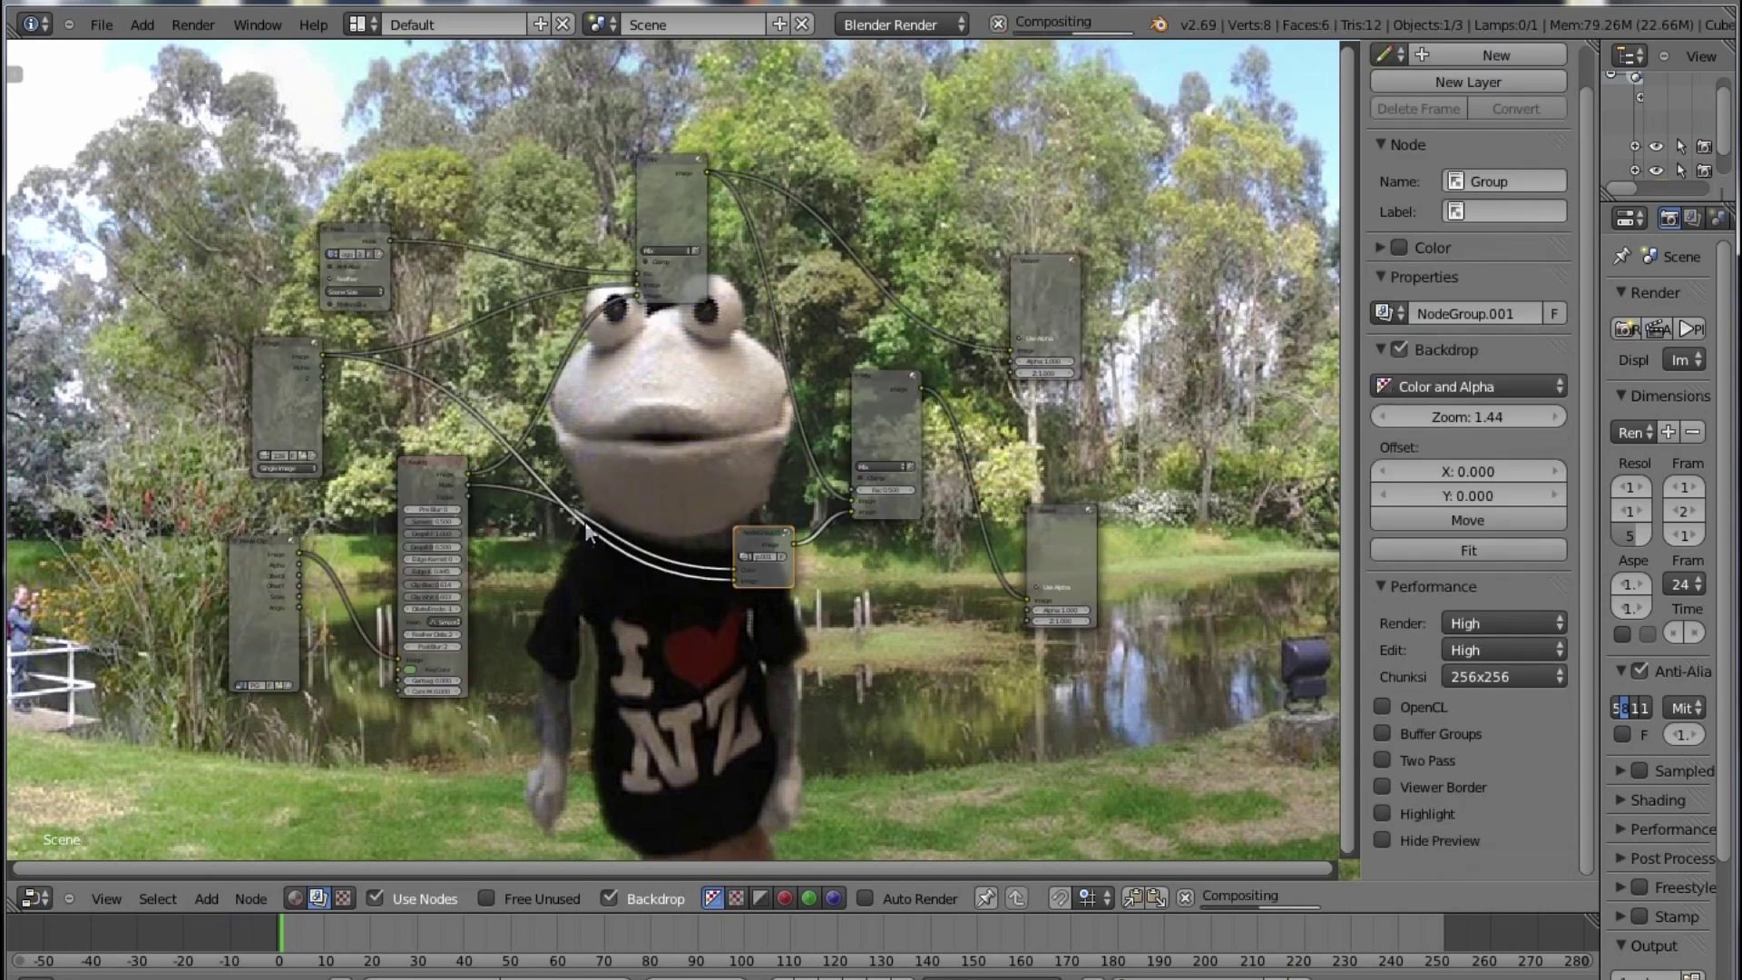
pyautogui.press('g')
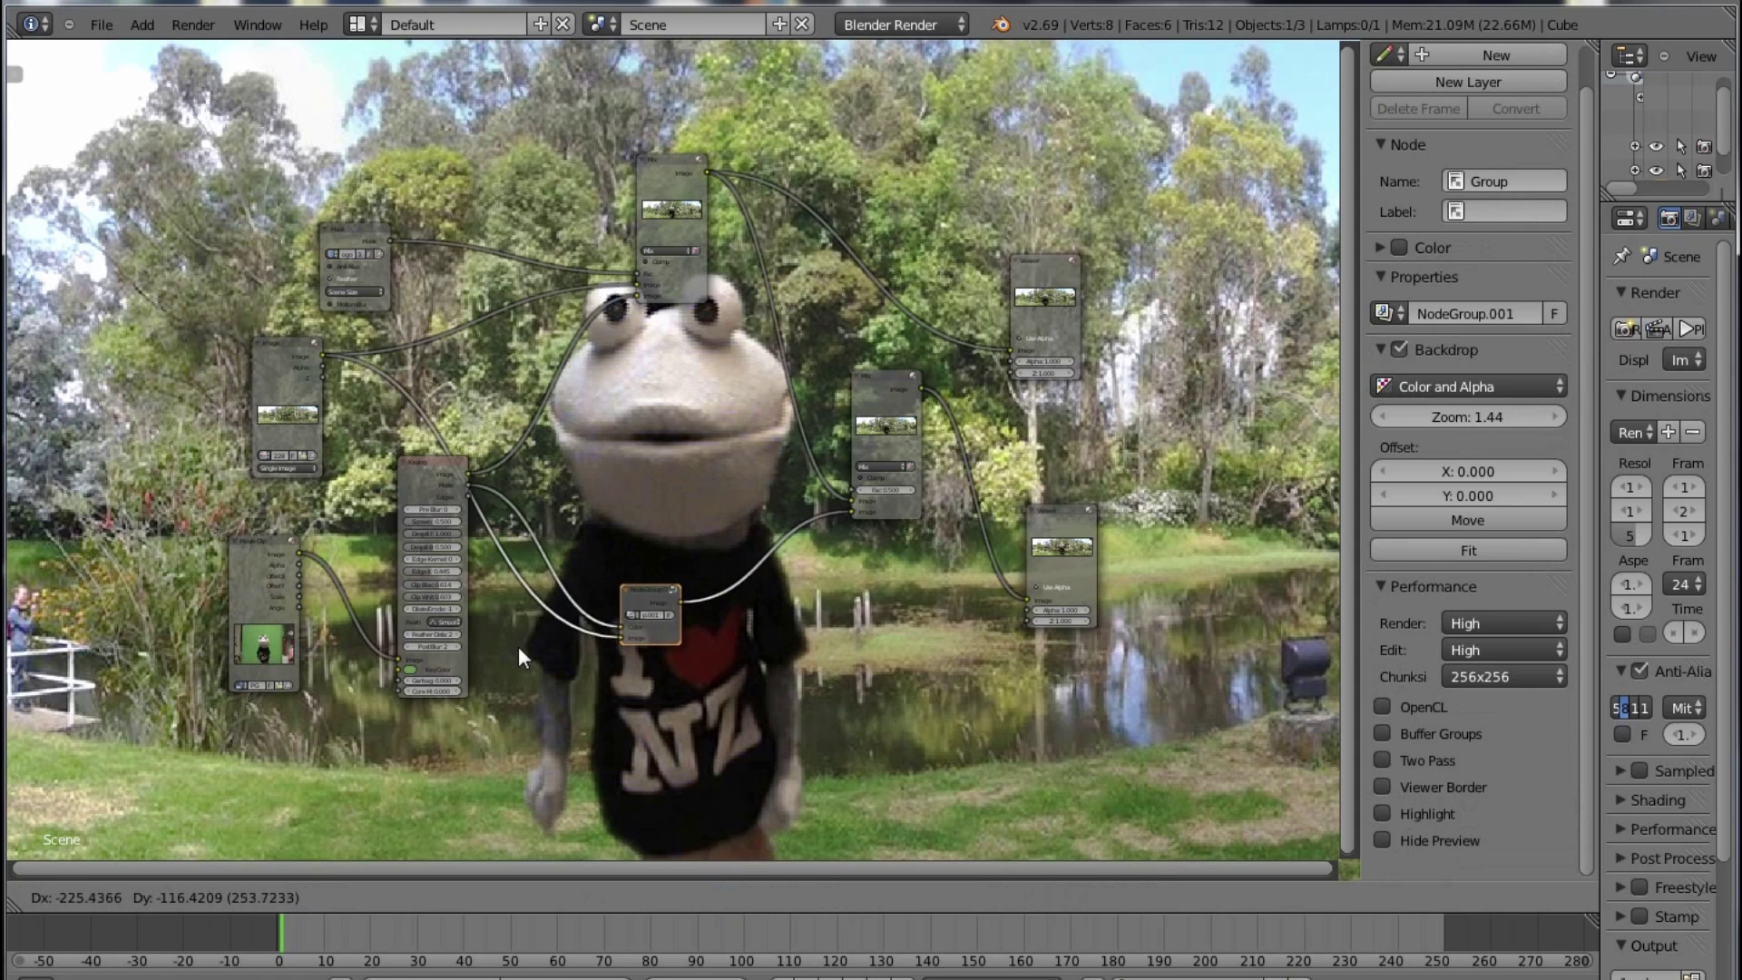
pyautogui.click(519, 646)
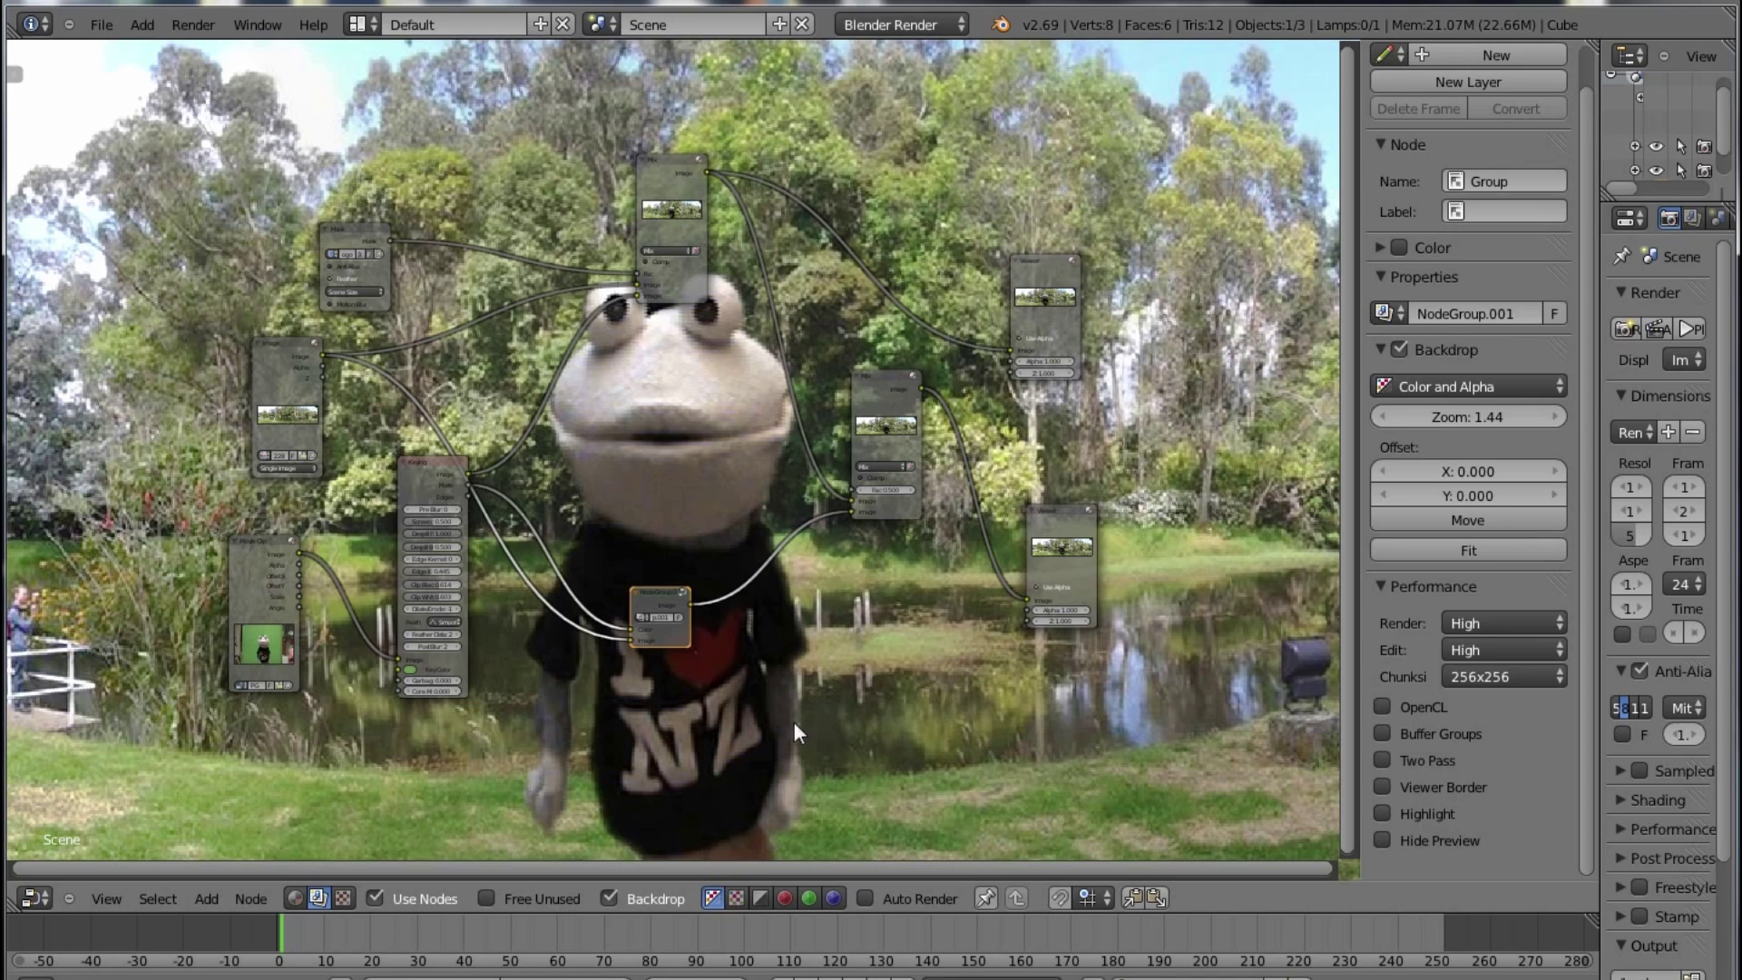
# Step: Compare the backdrop with and without the light wrap by switching between the lower and upper Viewers
pyautogui.click(1058, 510)
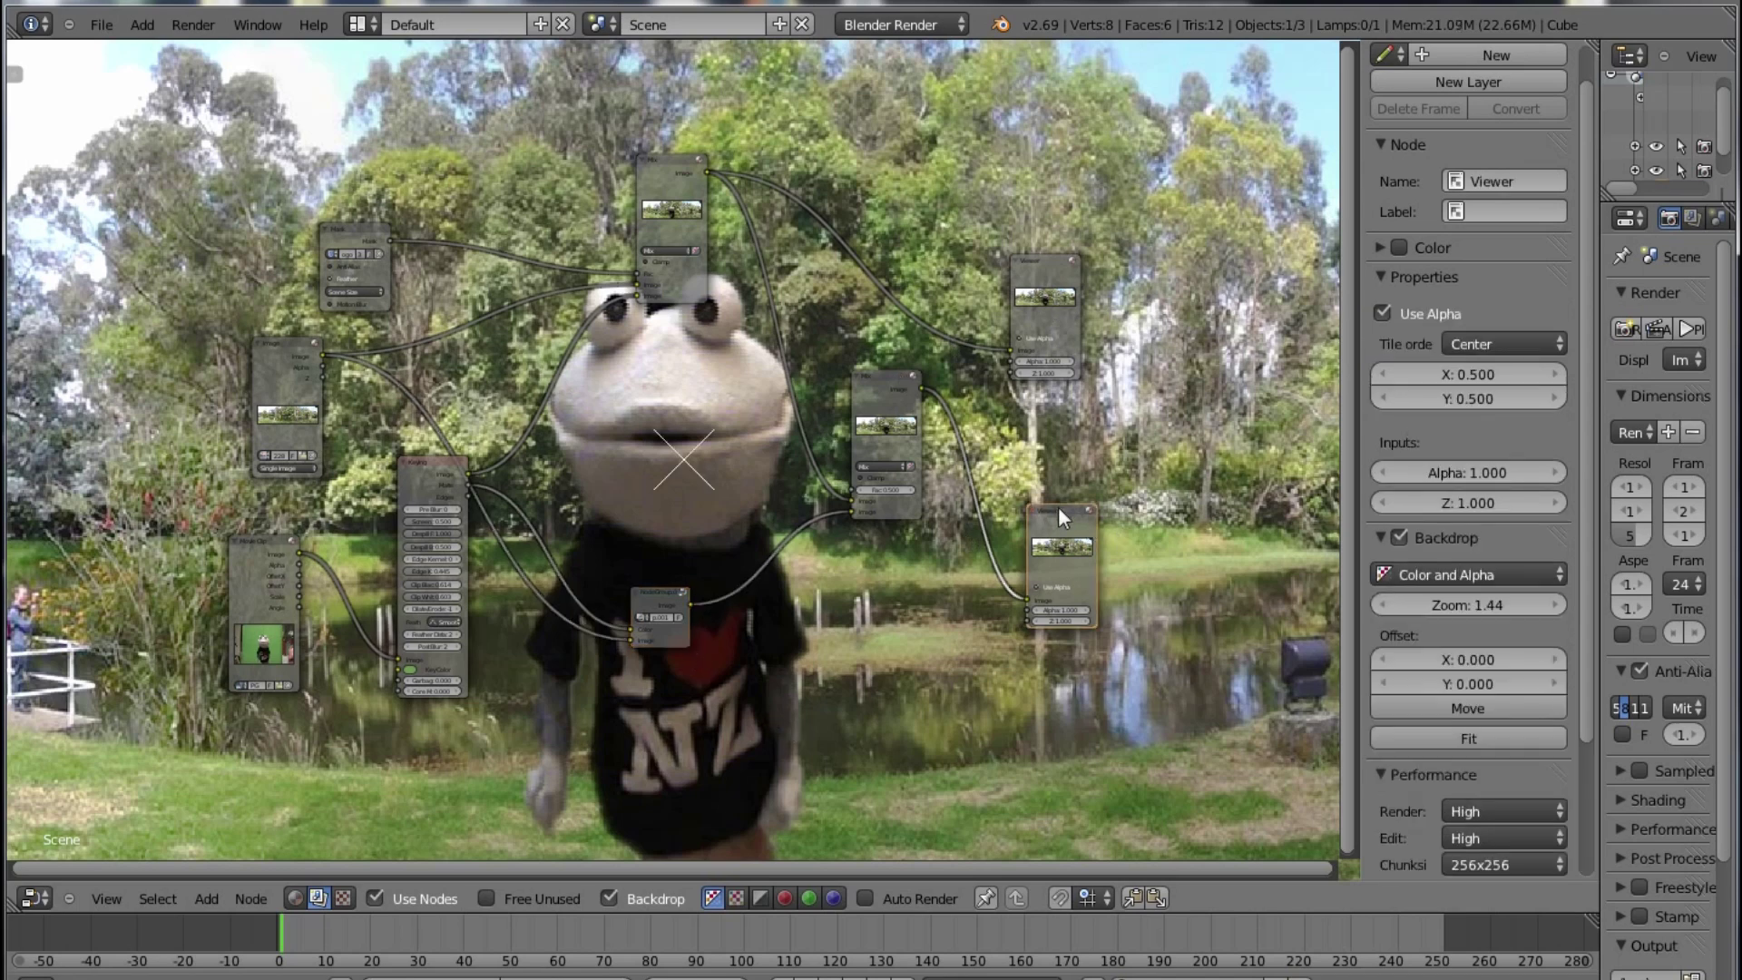
pyautogui.click(1038, 269)
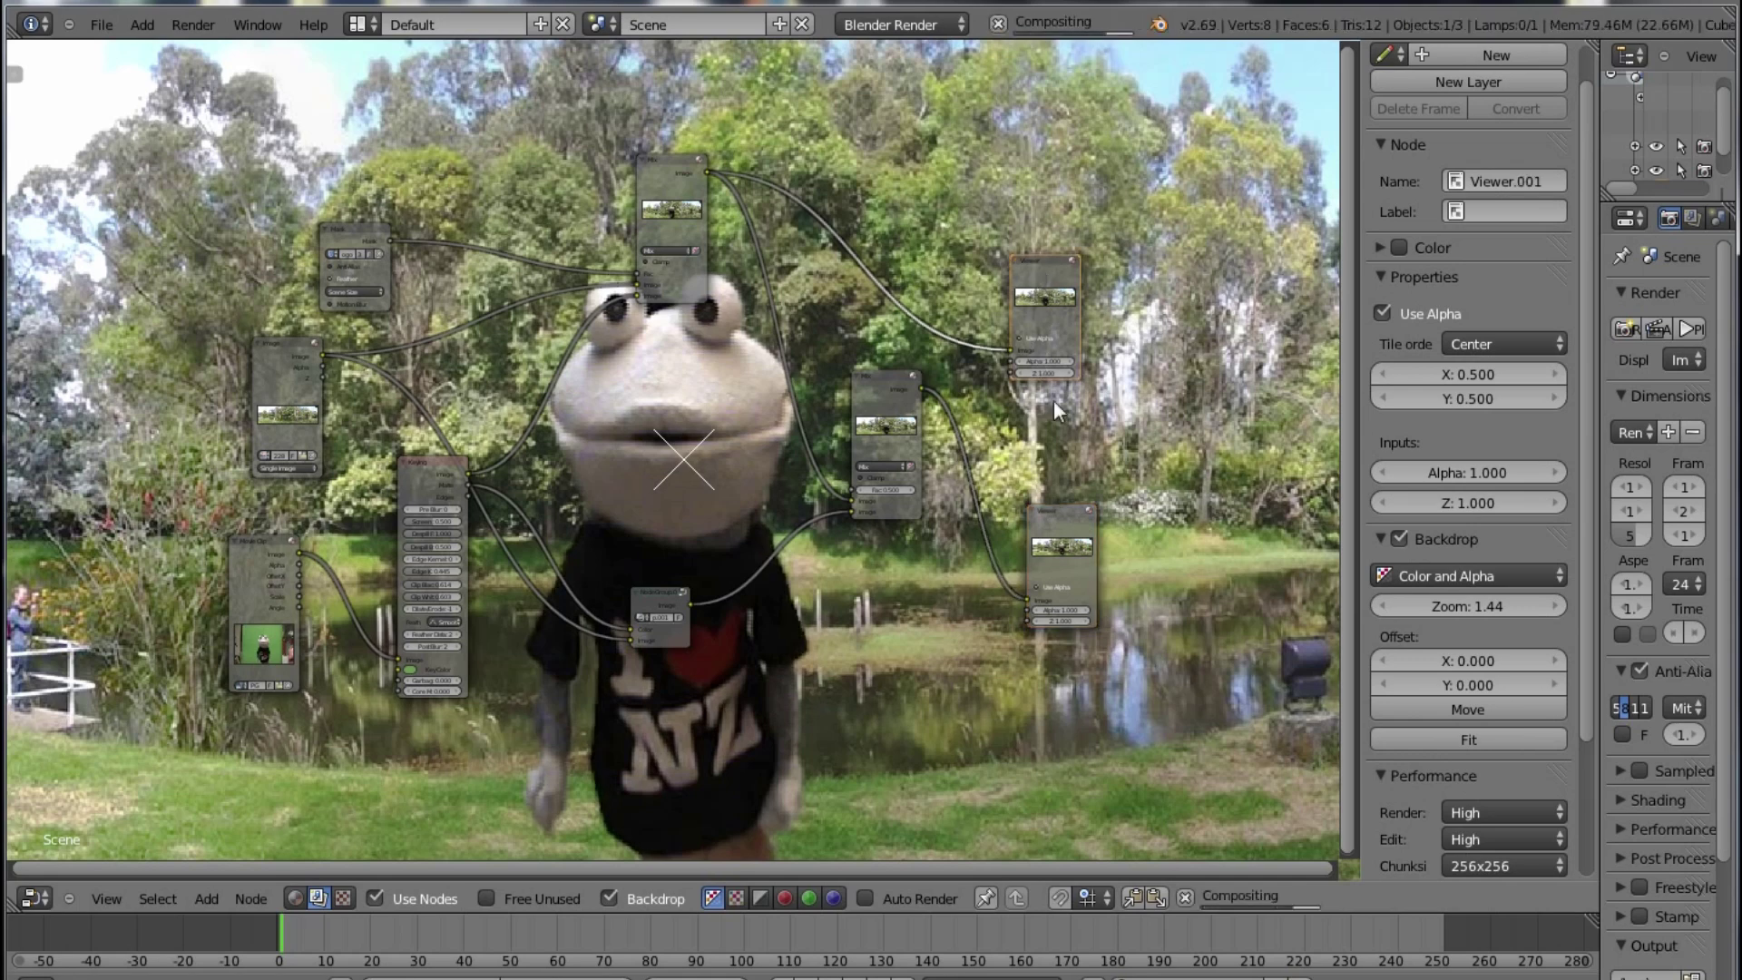
pyautogui.click(1069, 516)
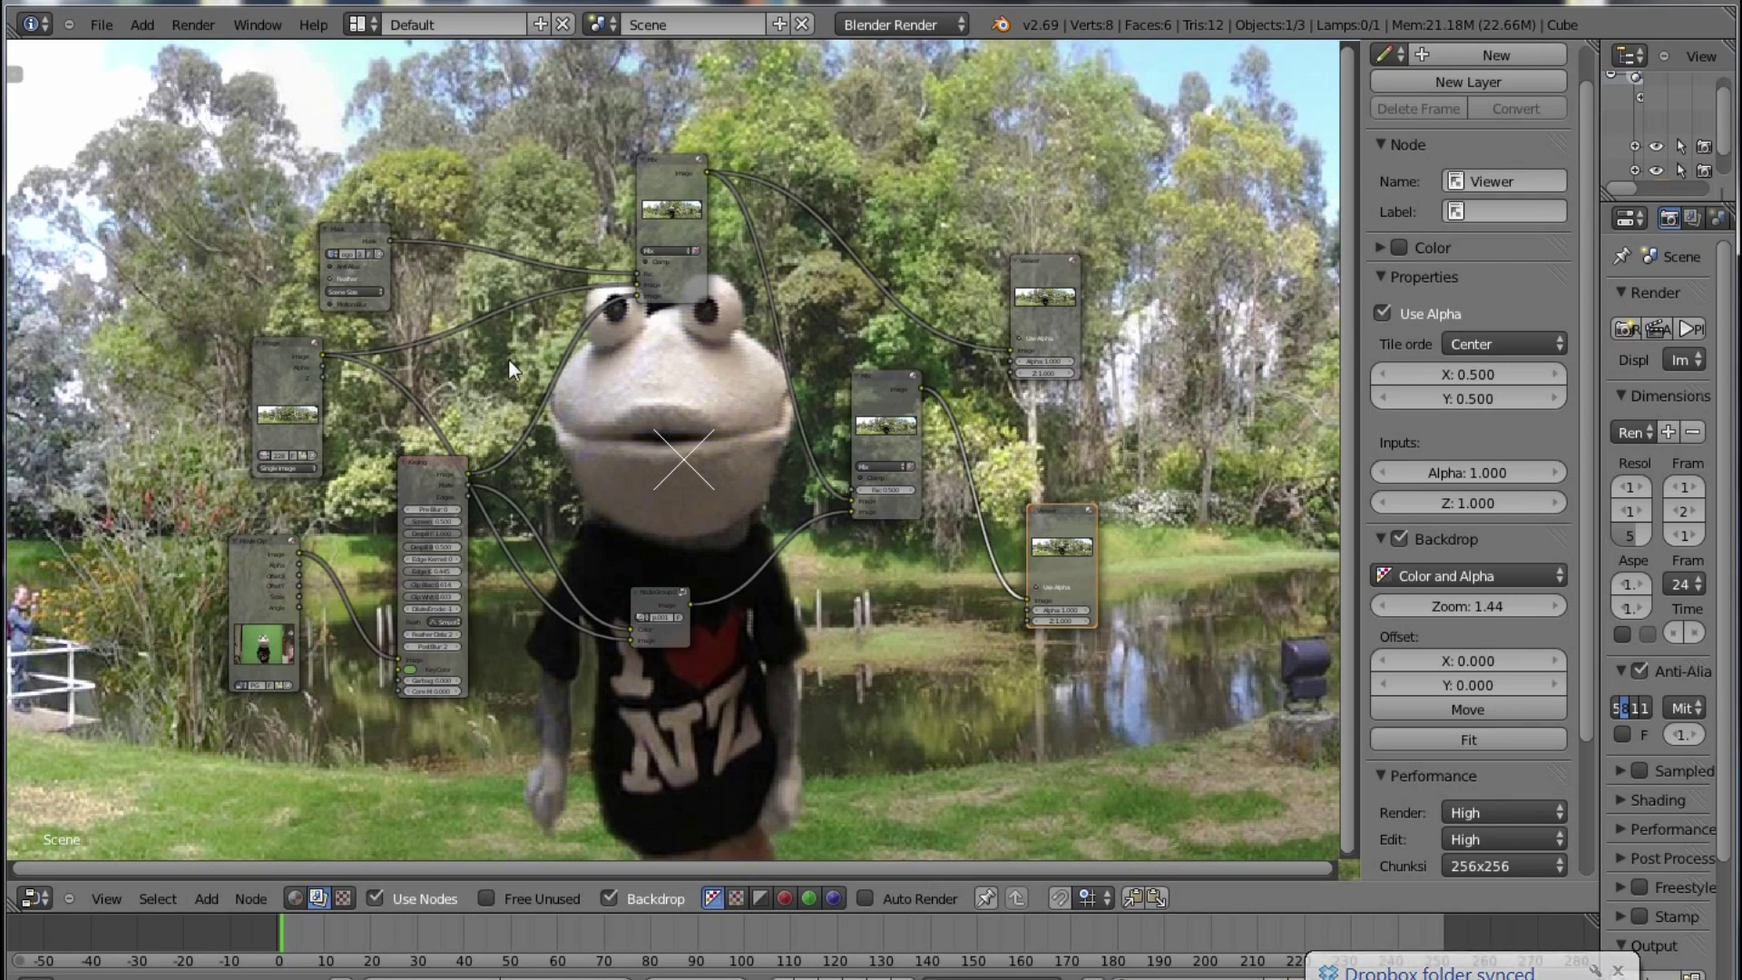
pyautogui.keyDown('ctrl'); pyautogui.scroll(5, 412, 834); pyautogui.keyUp('ctrl')
pyautogui.keyDown('ctrl'); pyautogui.scroll(15, 412, 833); pyautogui.keyUp('ctrl')
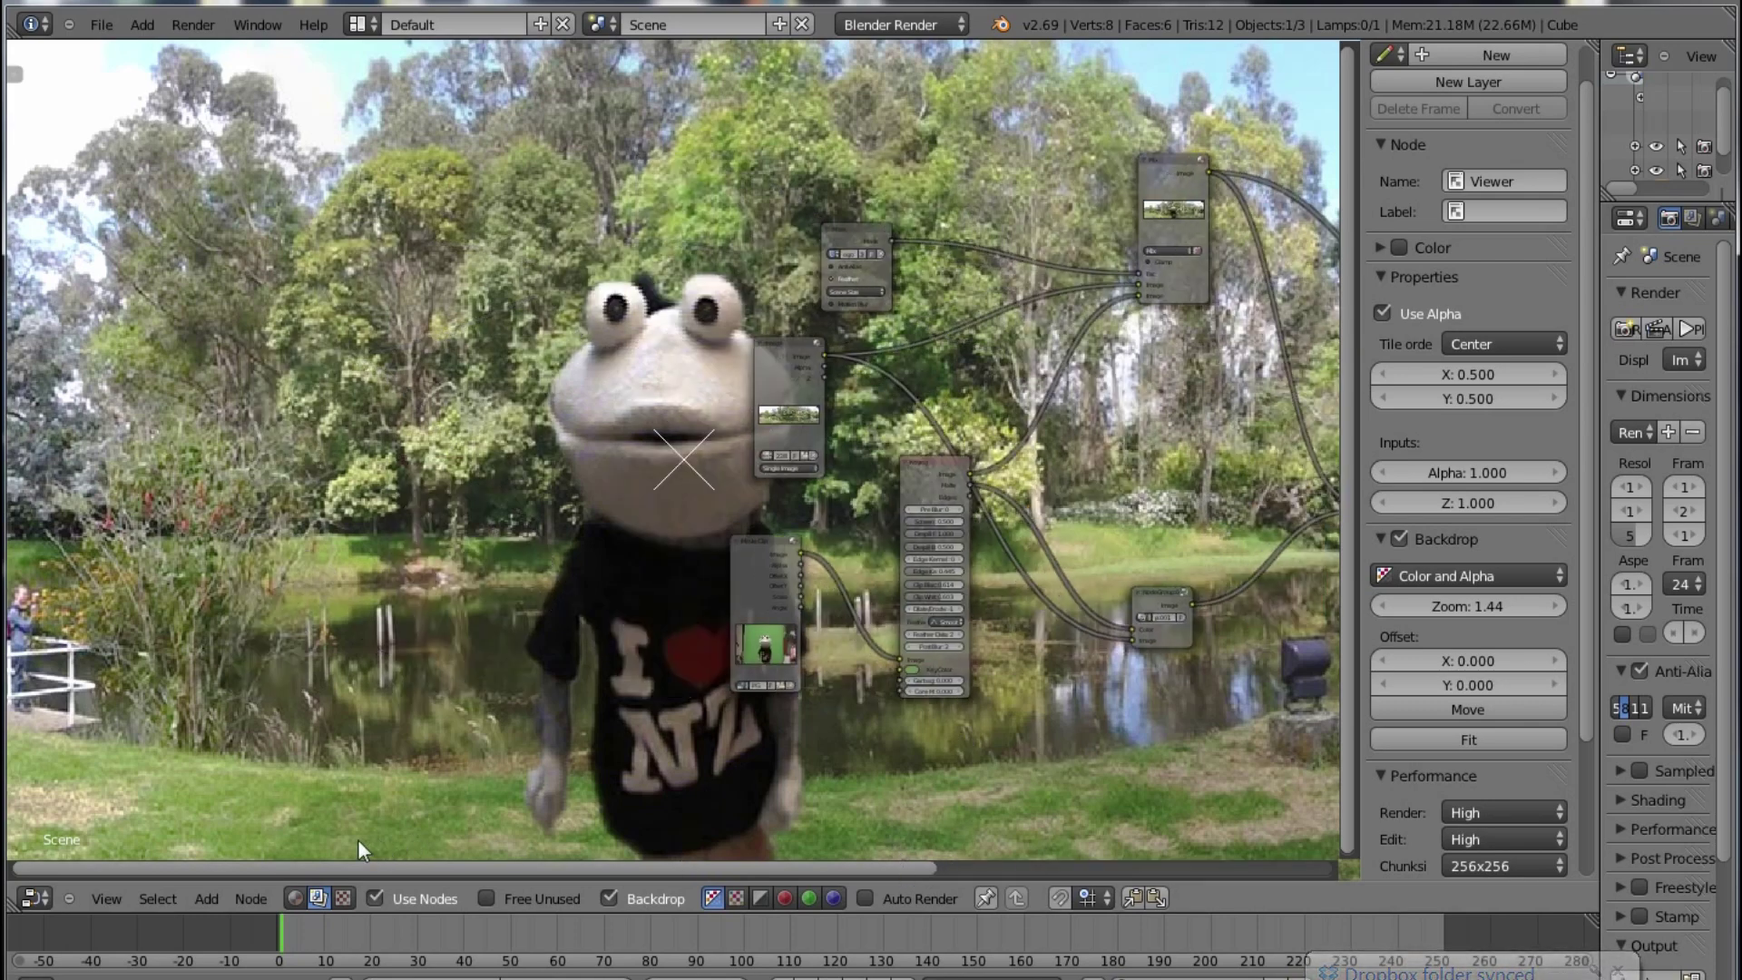